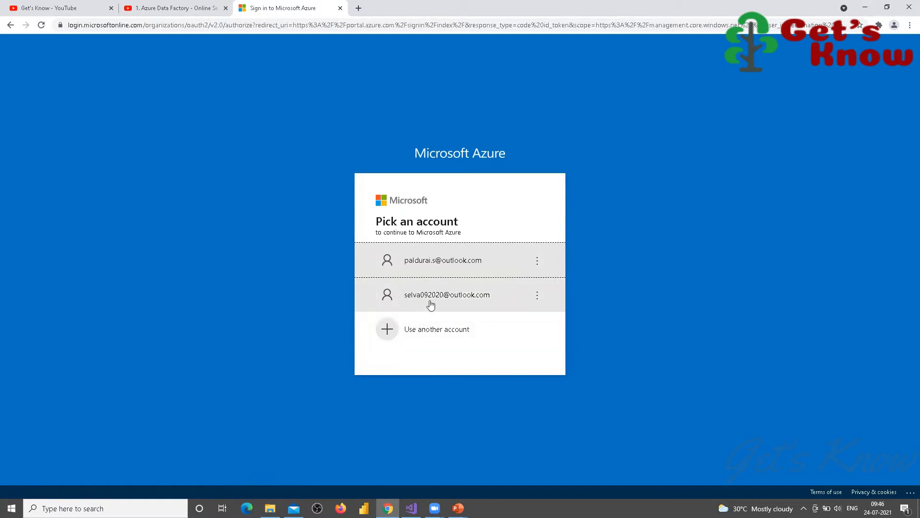
Step: Sign in with the second listed account and its password to reach the Azure home page
click(431, 302)
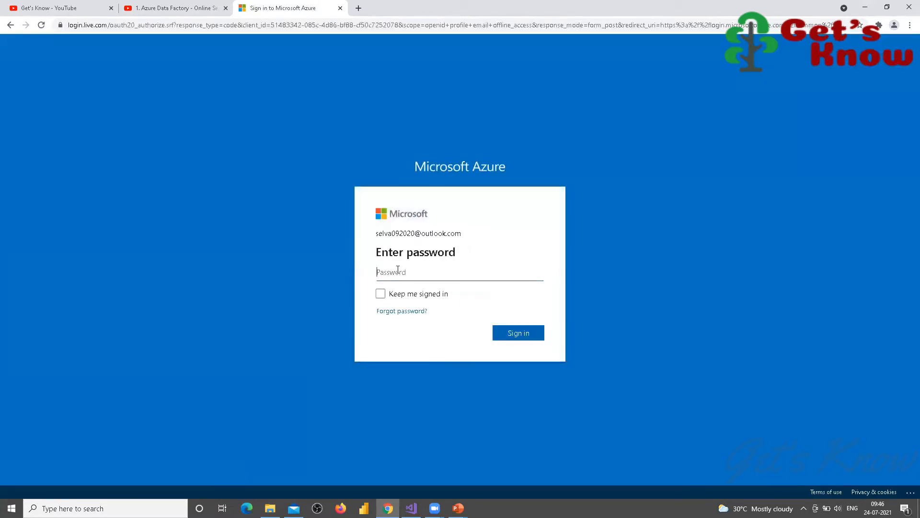
text(••••••••••••)
key(Return)
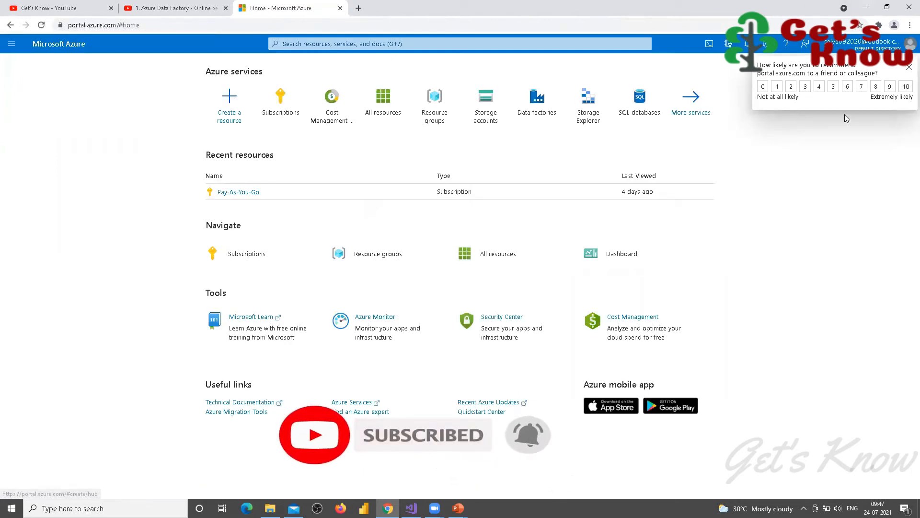
Step: Dismiss the feedback survey and open the Pay-As-You-Go subscription from the Subscriptions list
click(909, 68)
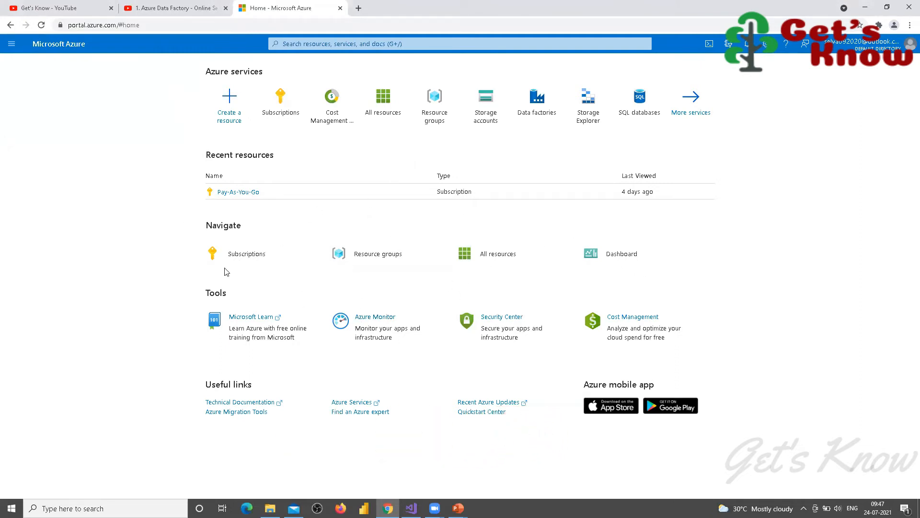
click(247, 260)
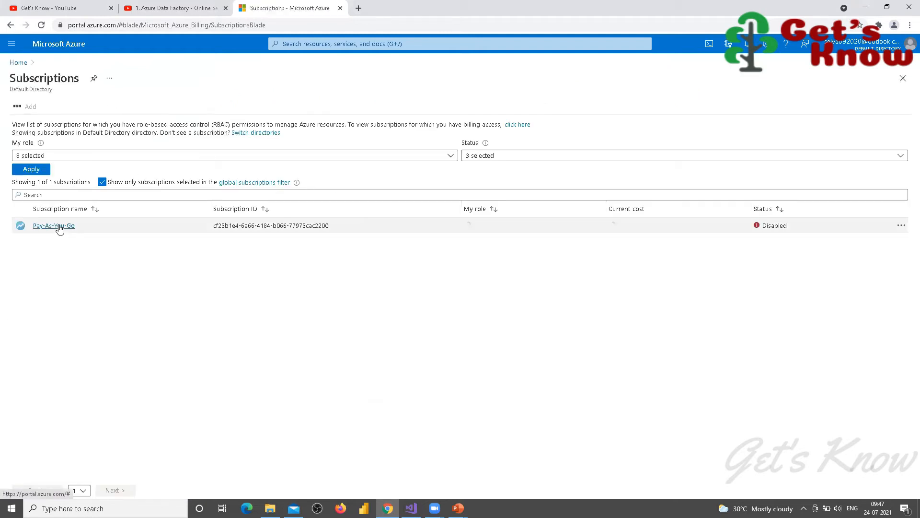
click(60, 227)
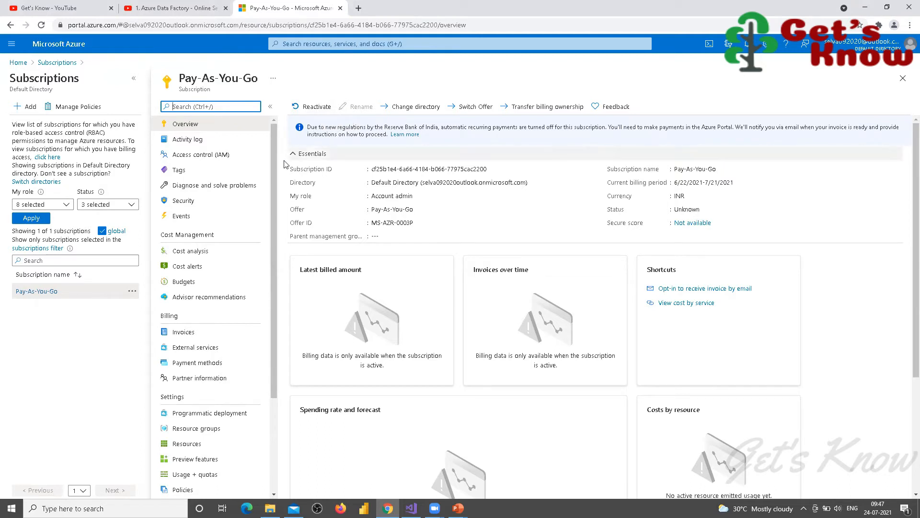
Step: Reactivate the Pay-As-You-Go subscription and reload the page to refresh its status
click(315, 110)
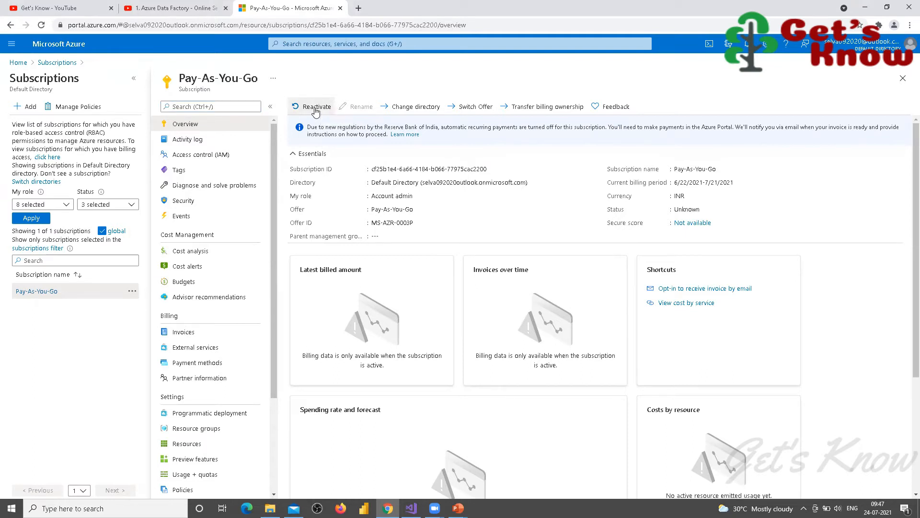
click(307, 158)
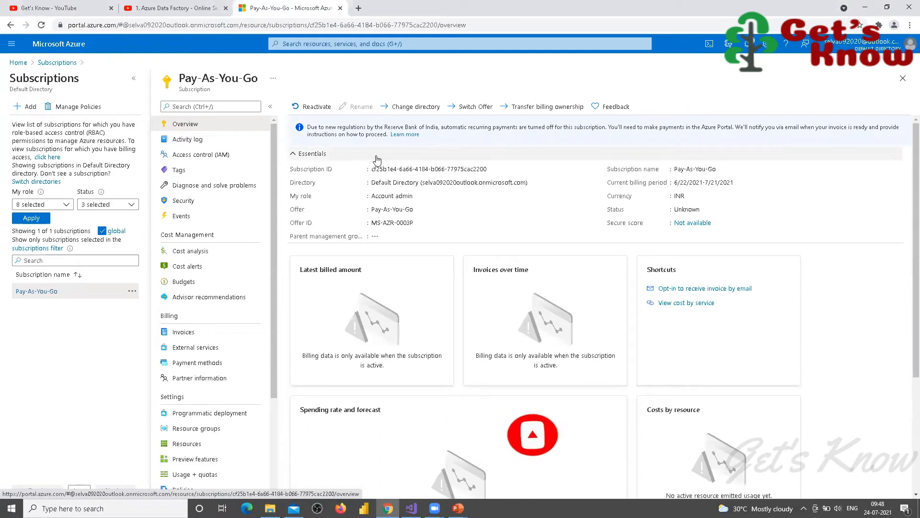
key(F5)
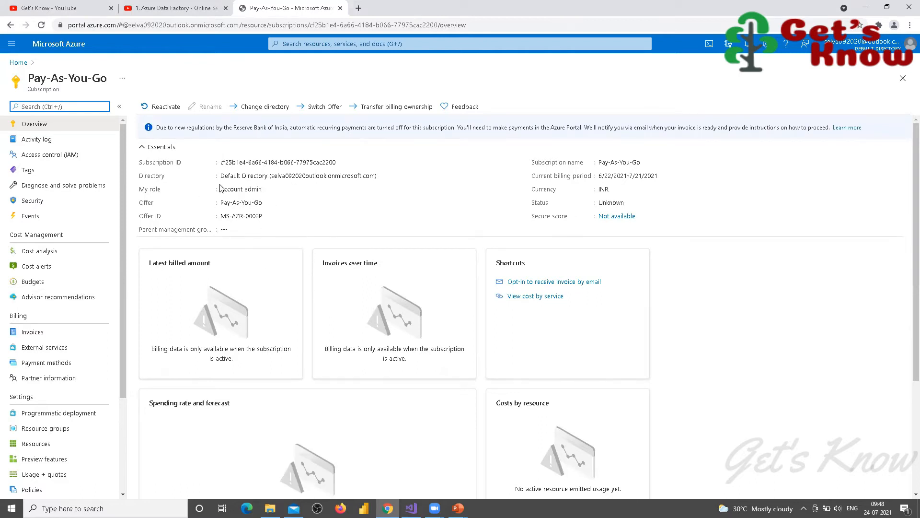
Step: Reopen Pay-As-You-Go from Recent resources and request reactivation once more
click(903, 79)
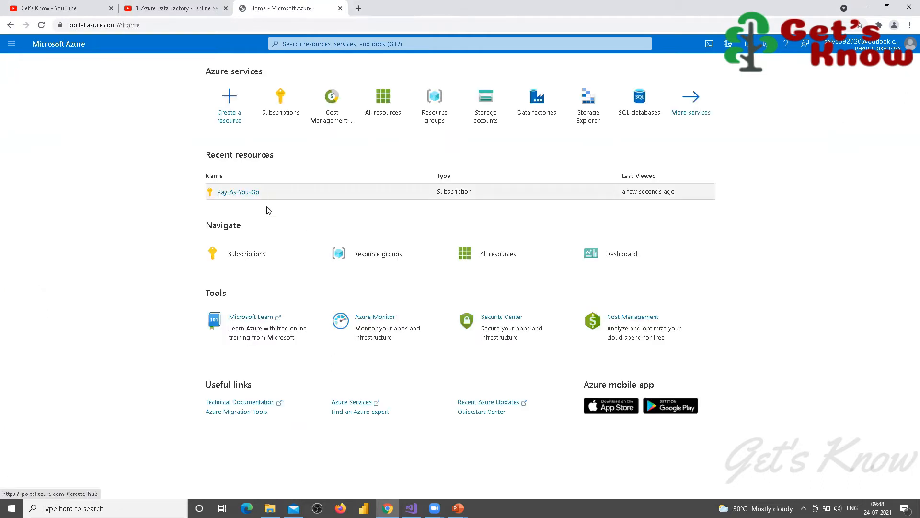
click(240, 194)
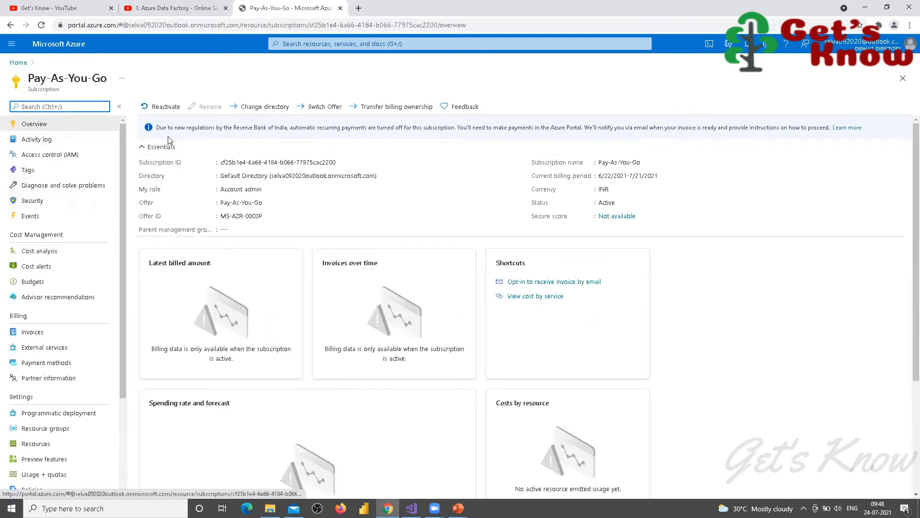
click(163, 106)
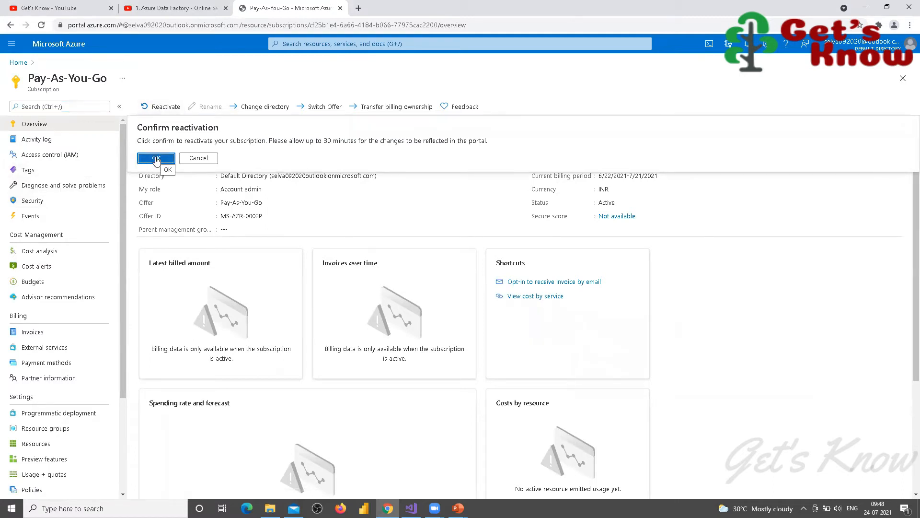
Step: Confirm the second reactivation, check the failure in Notifications, and reload the subscription overview
click(156, 159)
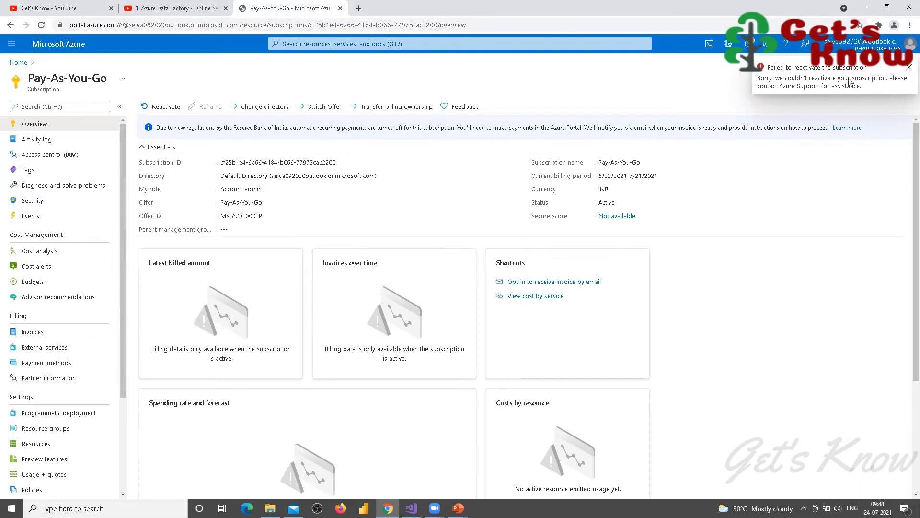
click(908, 68)
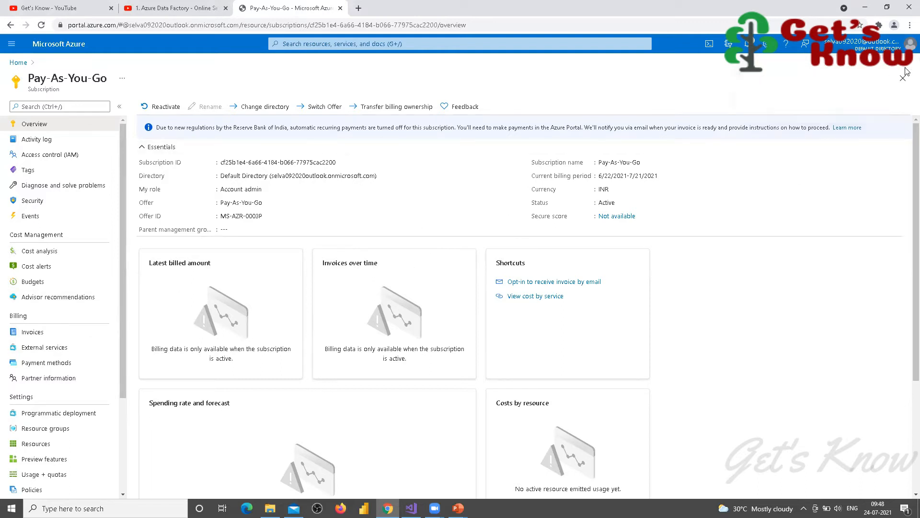
click(747, 44)
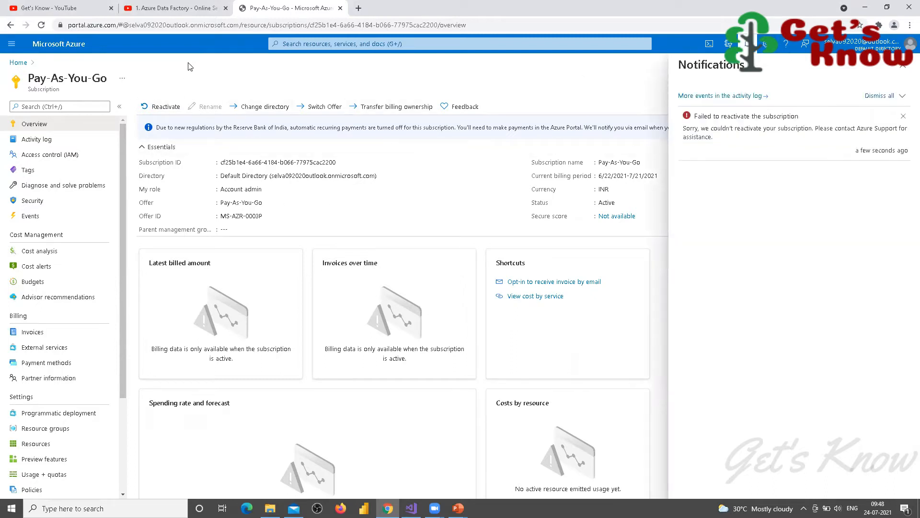
key(F5)
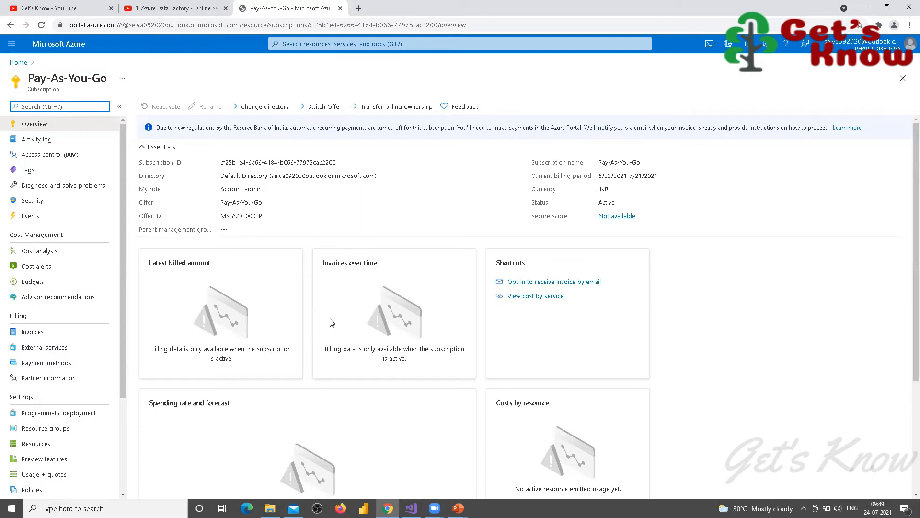
Step: From Home, search 'sql', go to SQL databases and start creating a new database
click(19, 63)
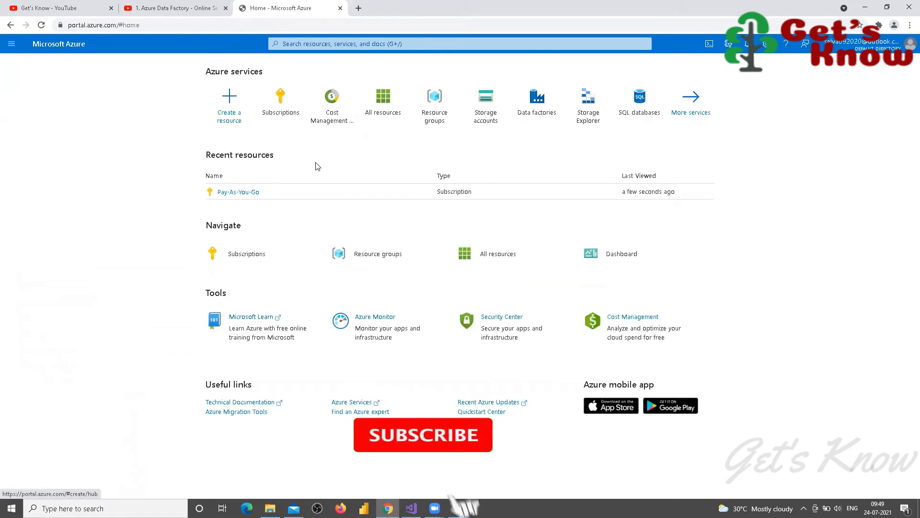
click(323, 43)
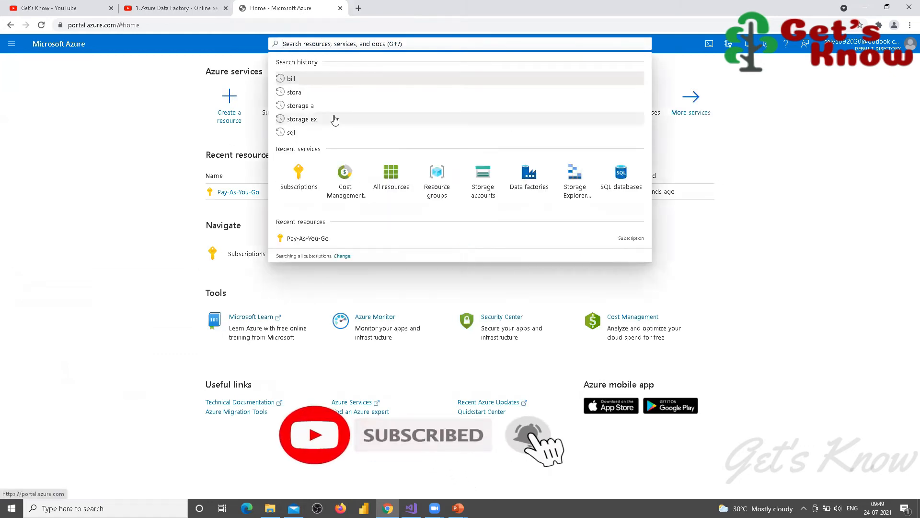
text(sql)
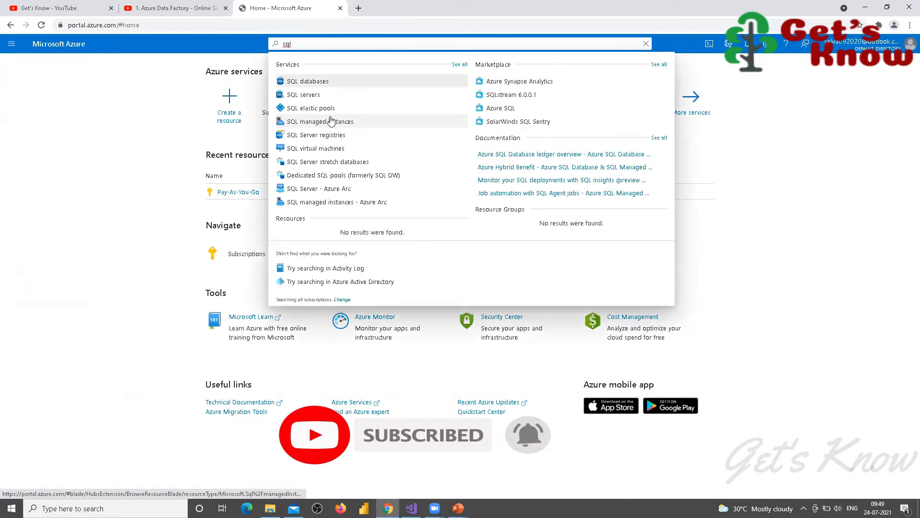
click(305, 82)
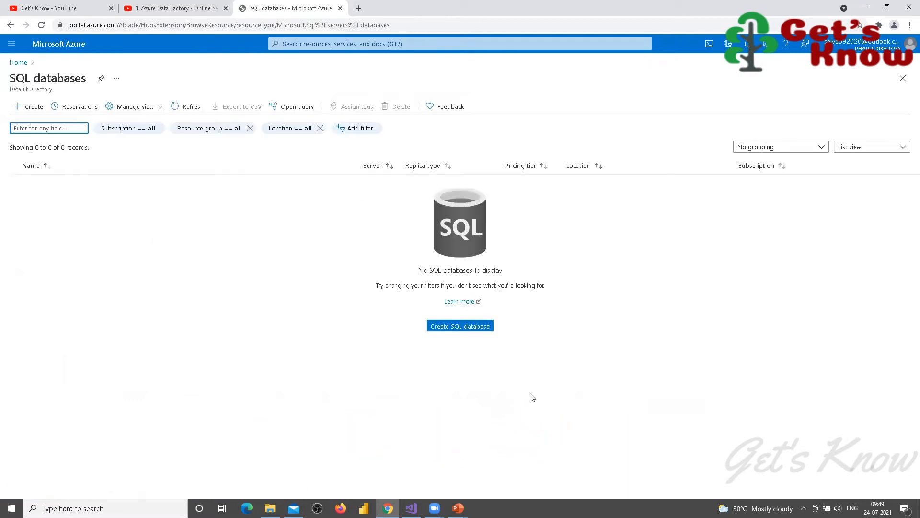
click(471, 328)
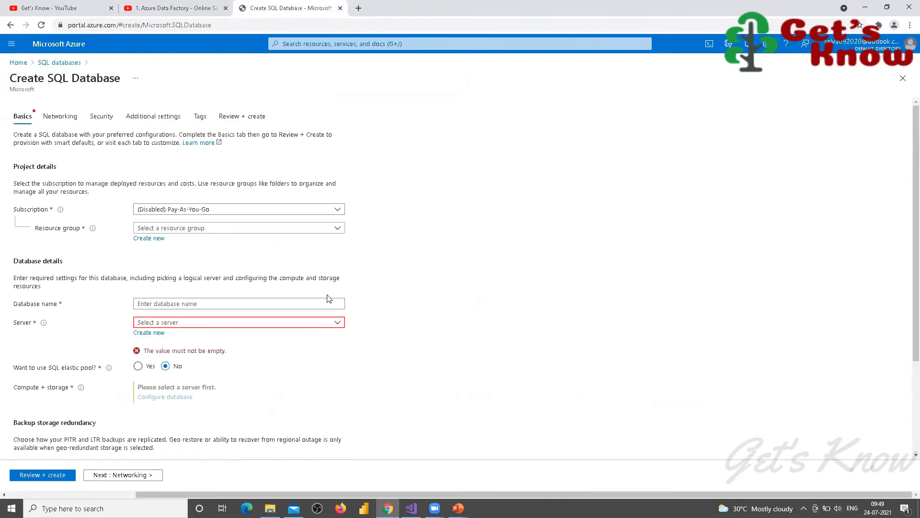
Step: Keep the Pay-As-You-Go subscription and create a new resource group named Demo
click(338, 210)
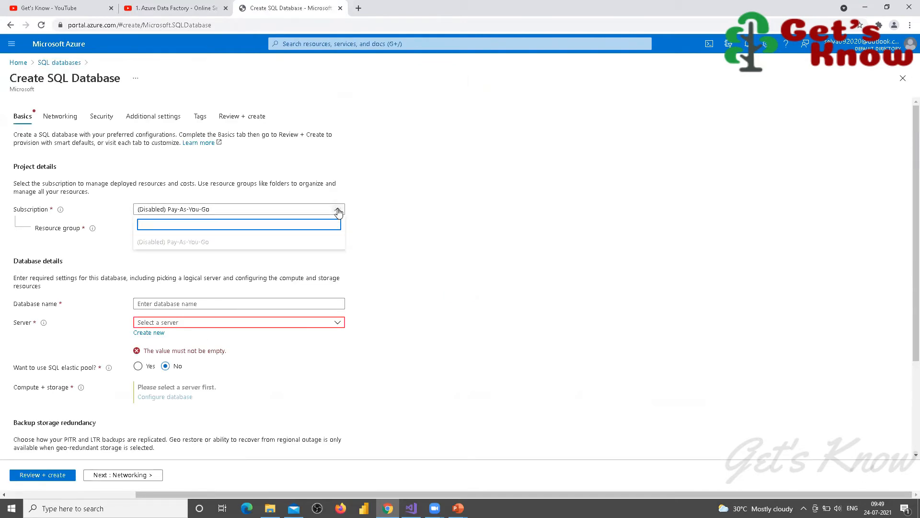
click(338, 211)
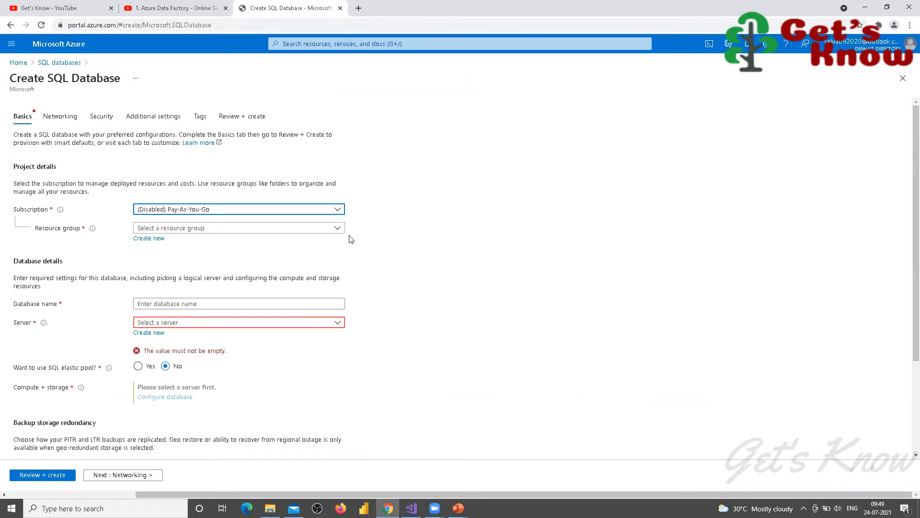
click(338, 228)
click(338, 228)
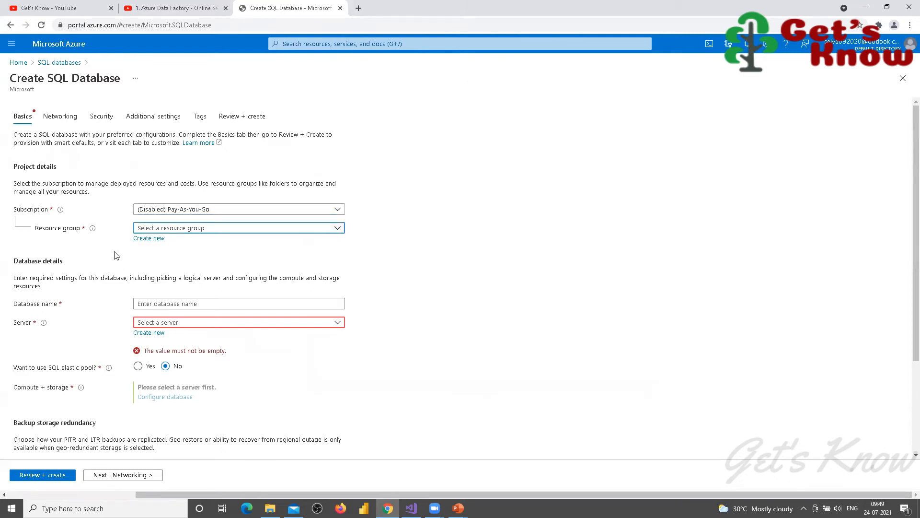
click(142, 238)
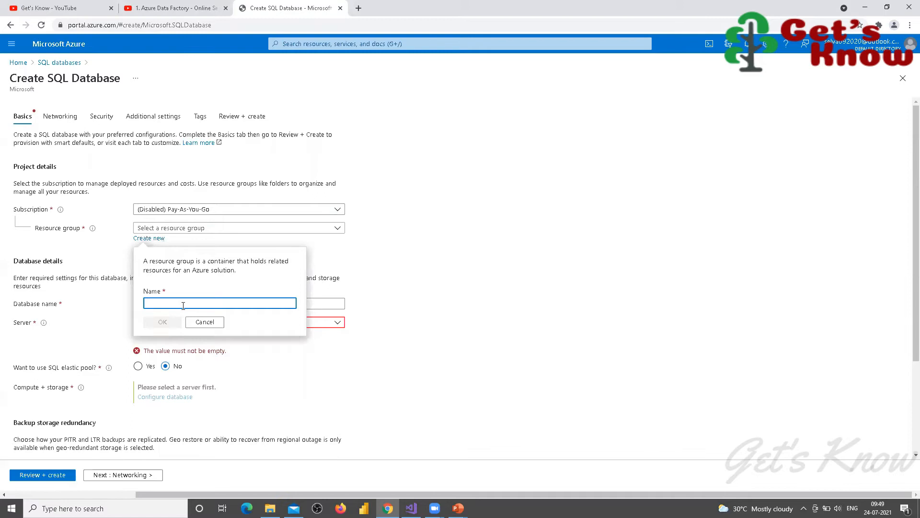
text(Demo)
click(174, 324)
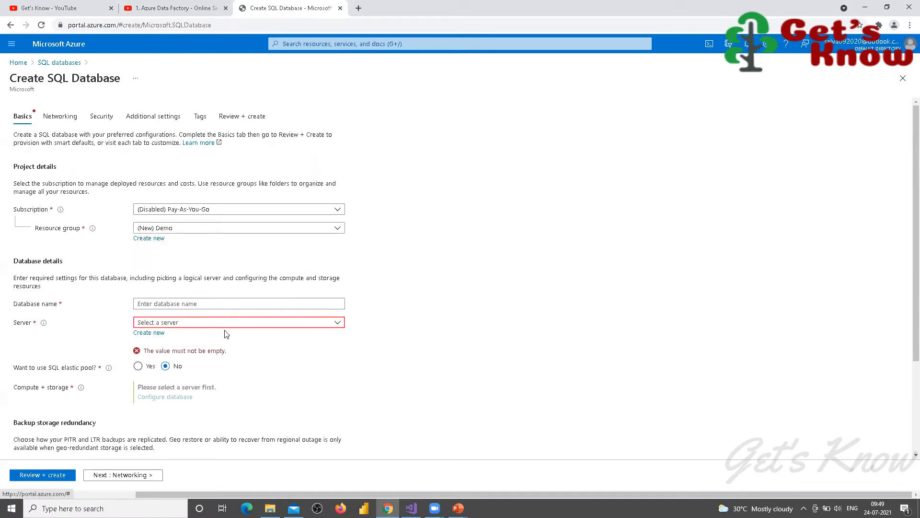
Step: Name the database DemoDB and begin defining a new server for it
click(156, 302)
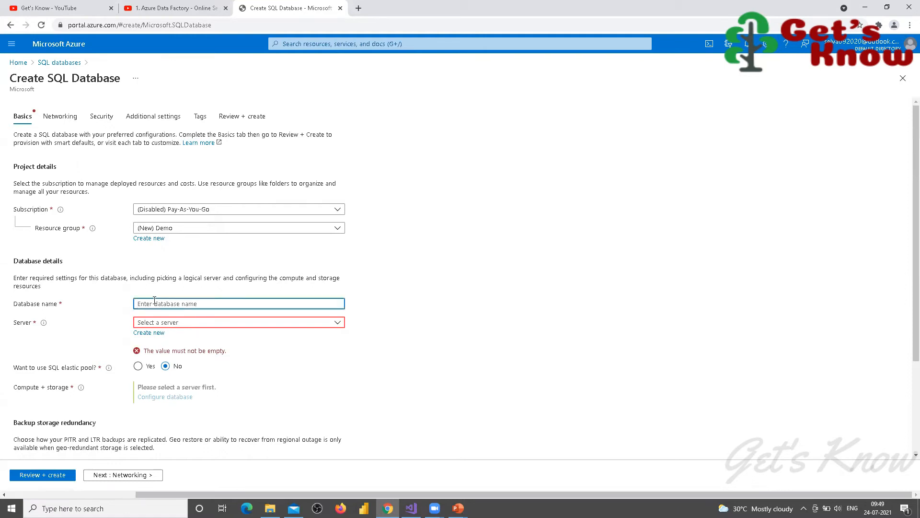
text(DemoDB)
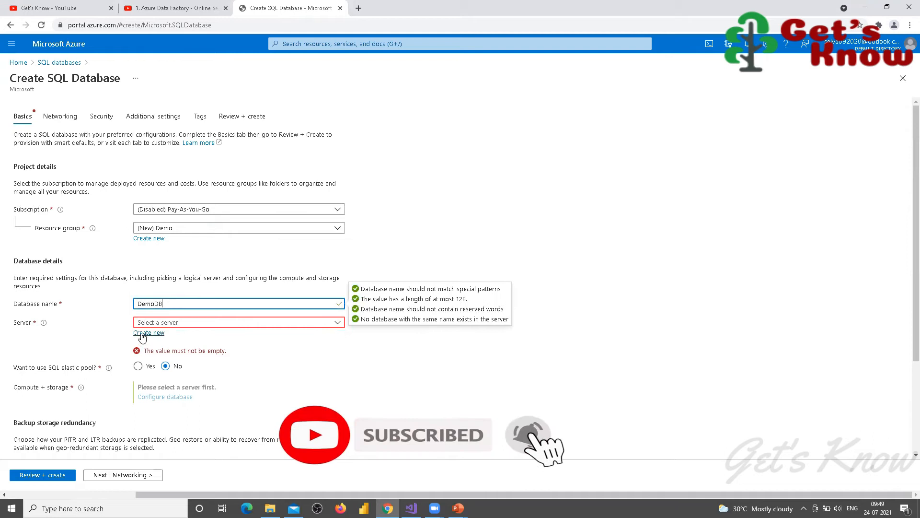
click(338, 322)
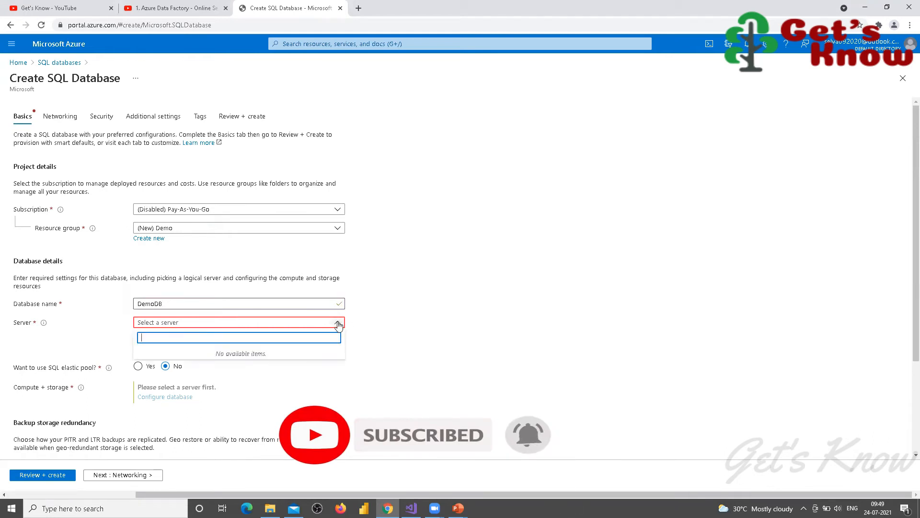
click(470, 356)
click(148, 332)
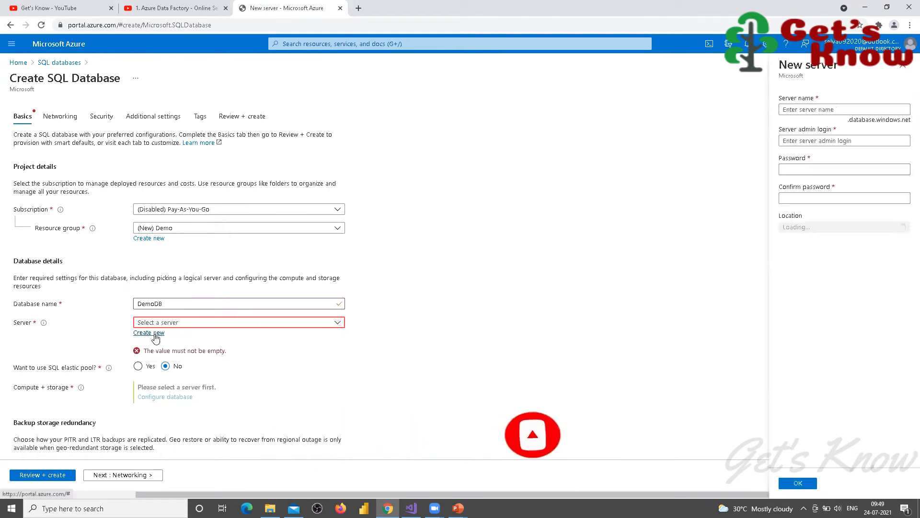
Step: Create server demoserverpal in (US) East US with a server admin login and password
click(791, 109)
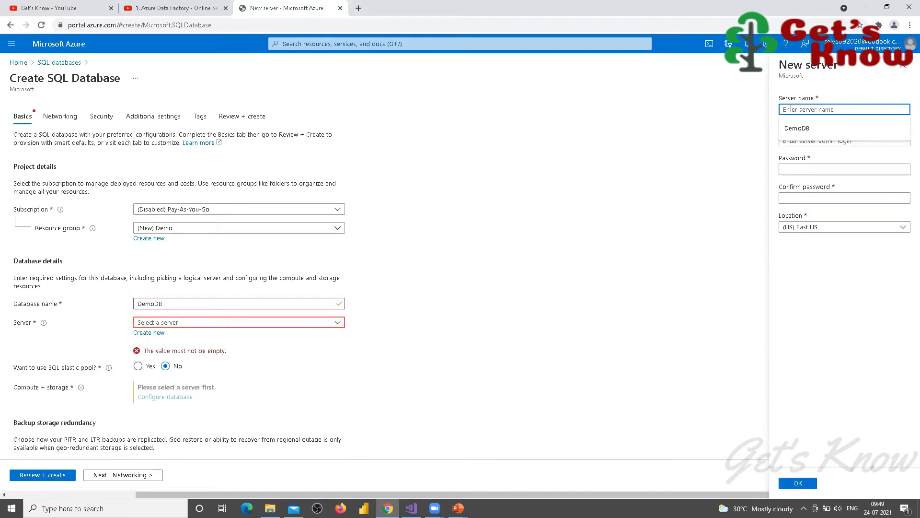
text(DemoSer)
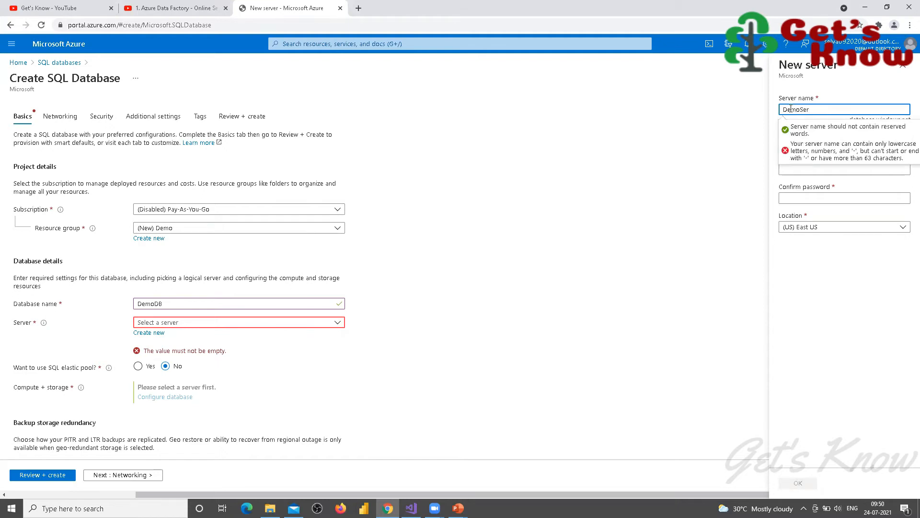
text(d)
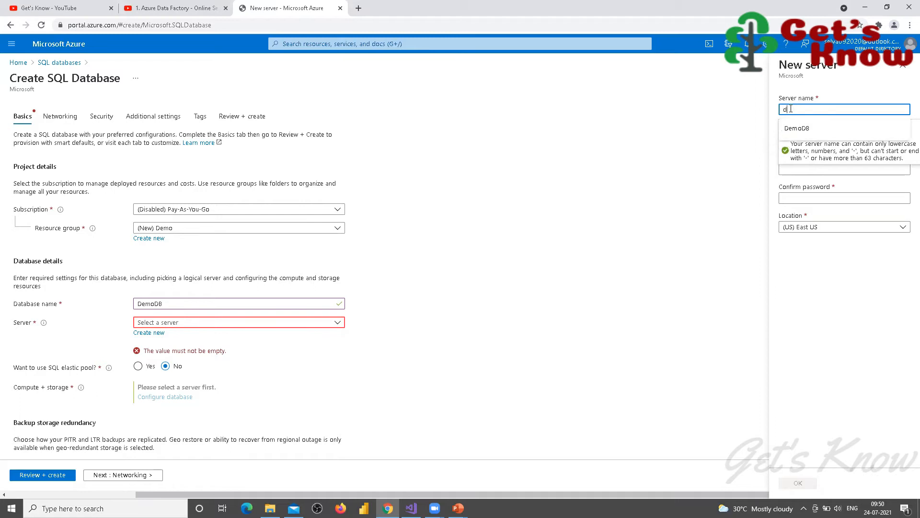
text(emoserverpa)
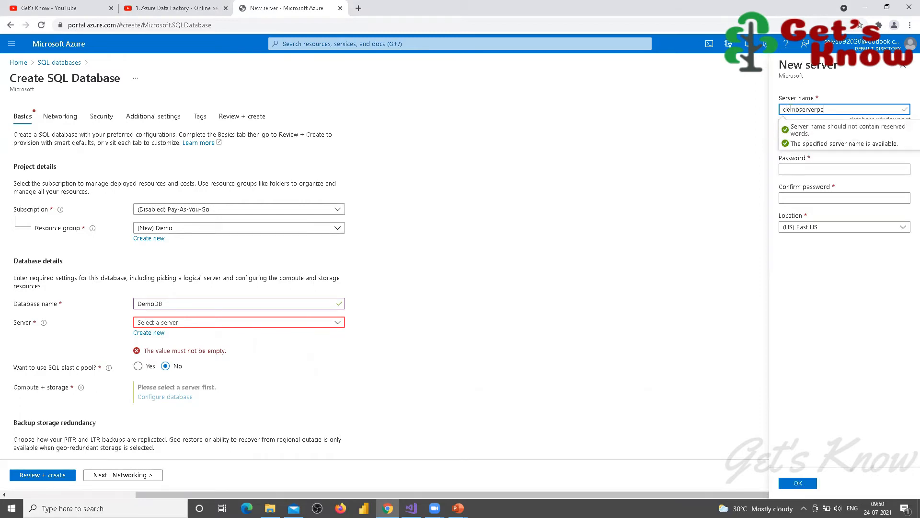
text(l)
key(Tab)
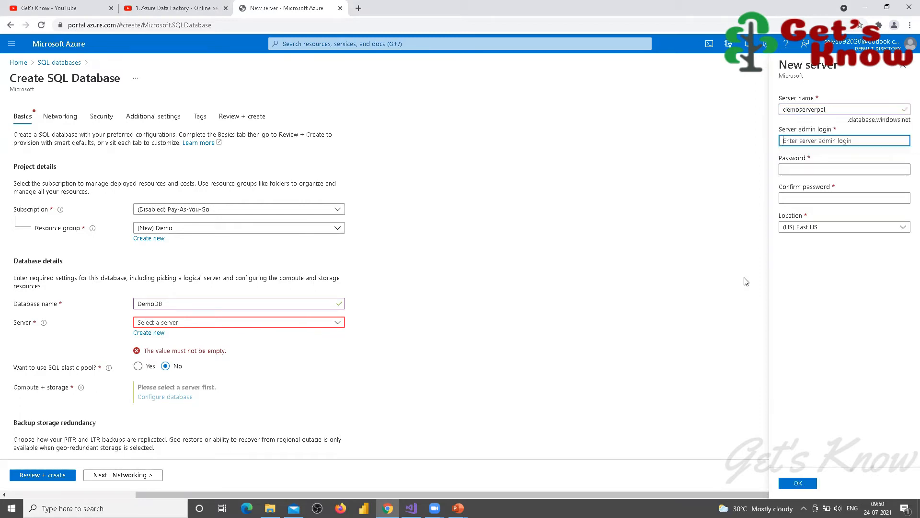
text(adminpal)
key(Tab)
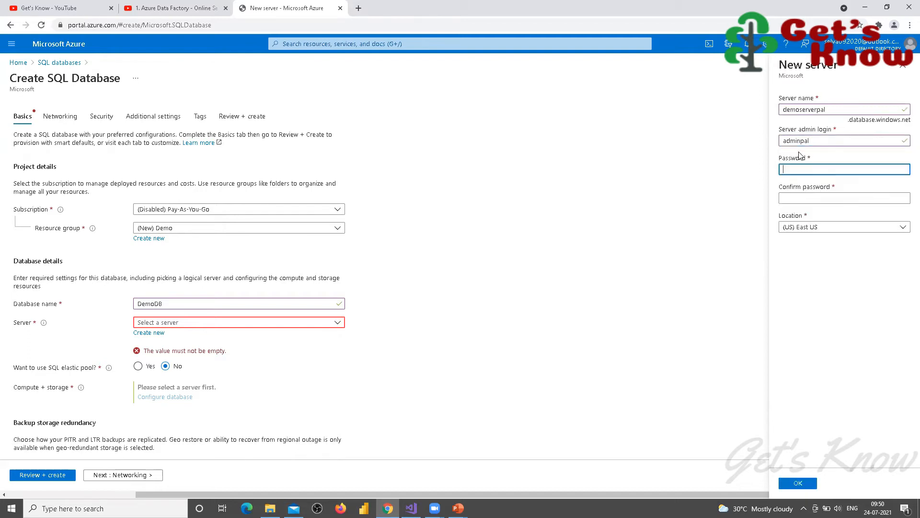
text(••••••••)
key(Tab)
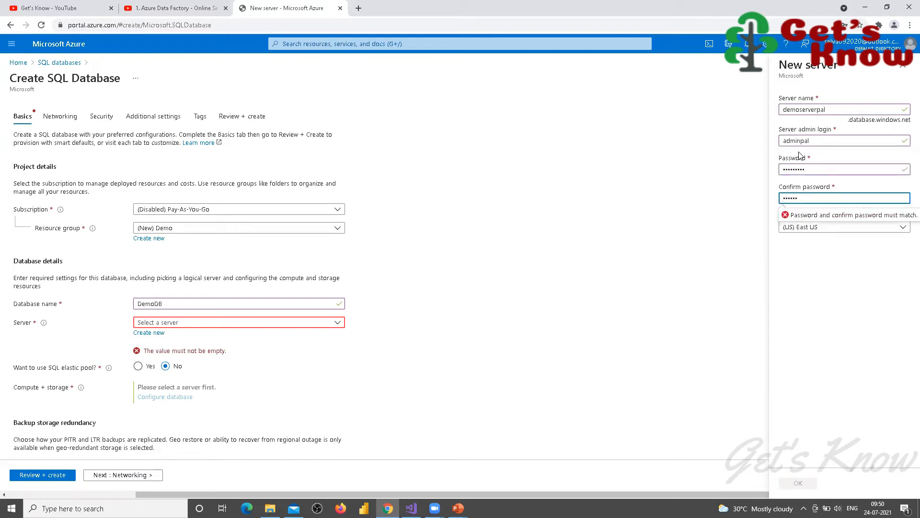
key(Tab)
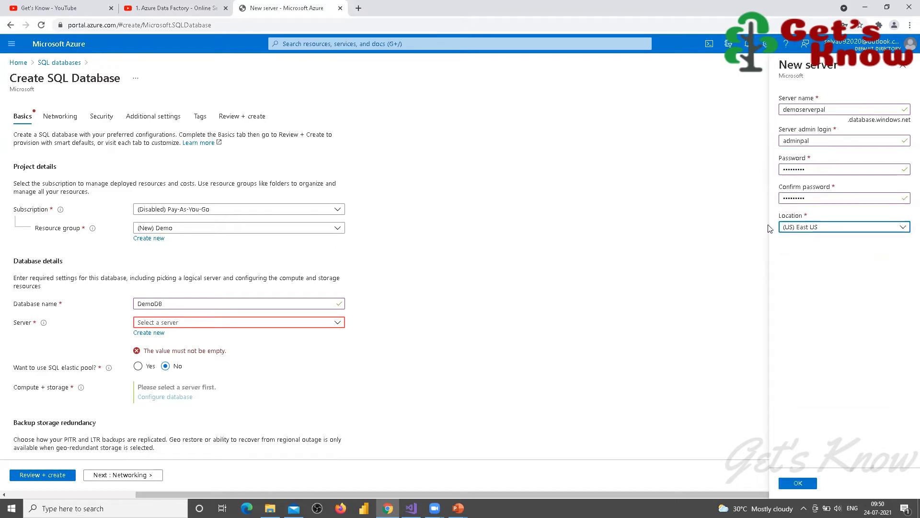
click(797, 483)
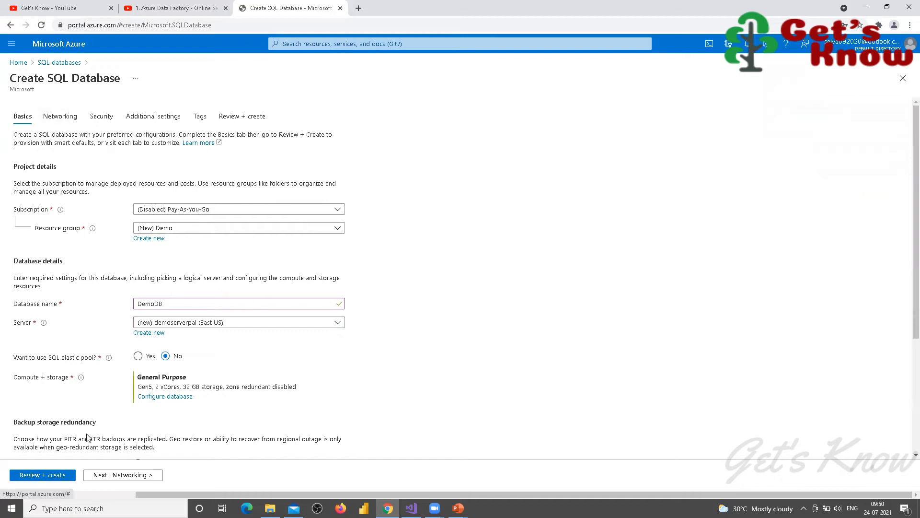
Step: Browse the Networking, Security, Additional settings, Tags and Review + create tabs, then return to Basics
click(59, 116)
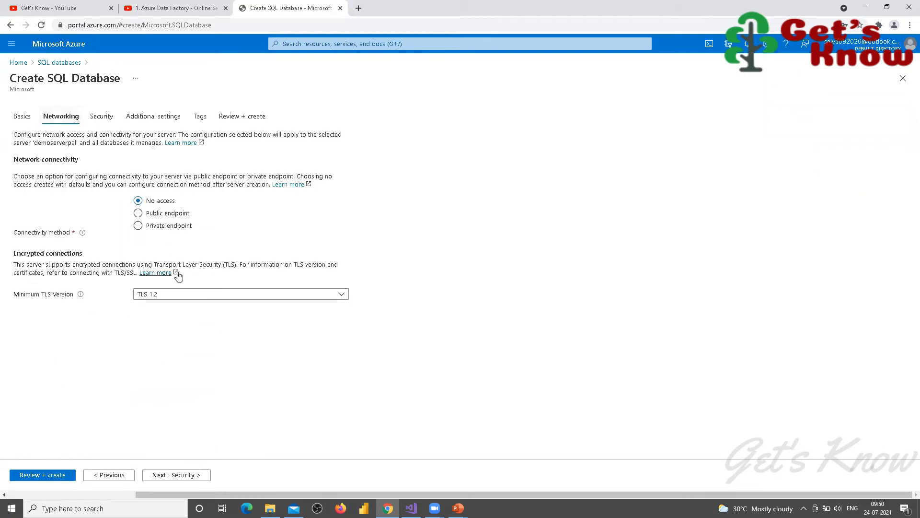
click(101, 117)
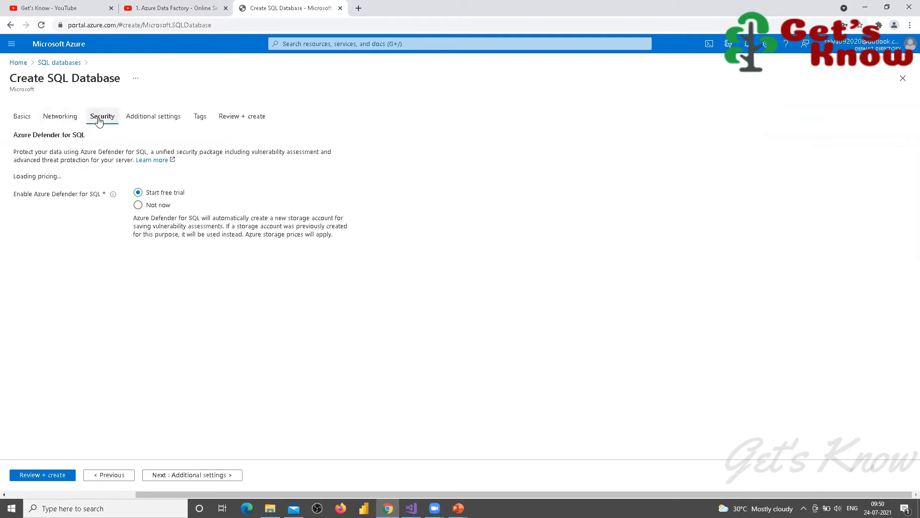
click(159, 119)
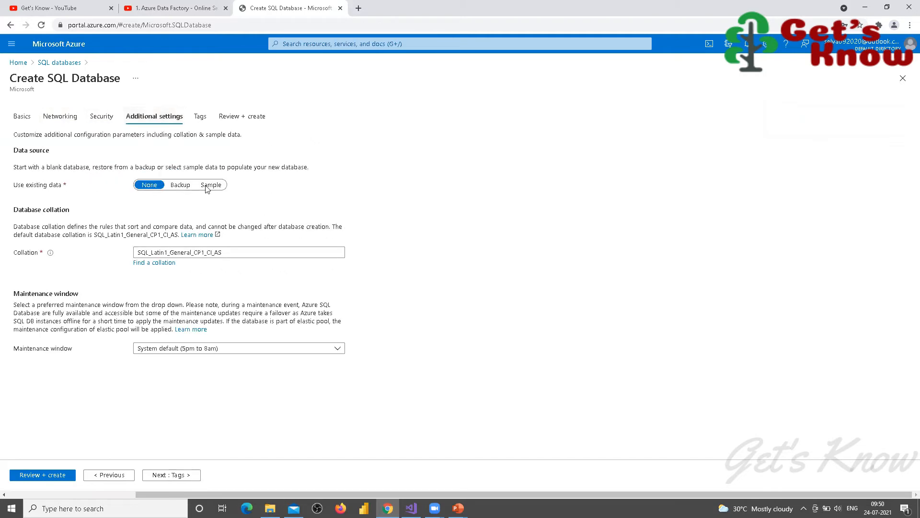
click(200, 117)
click(235, 116)
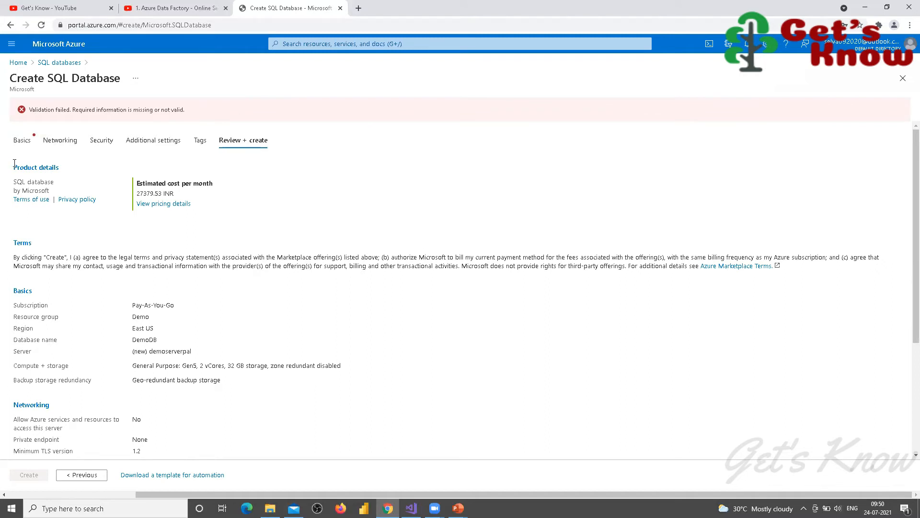
click(23, 142)
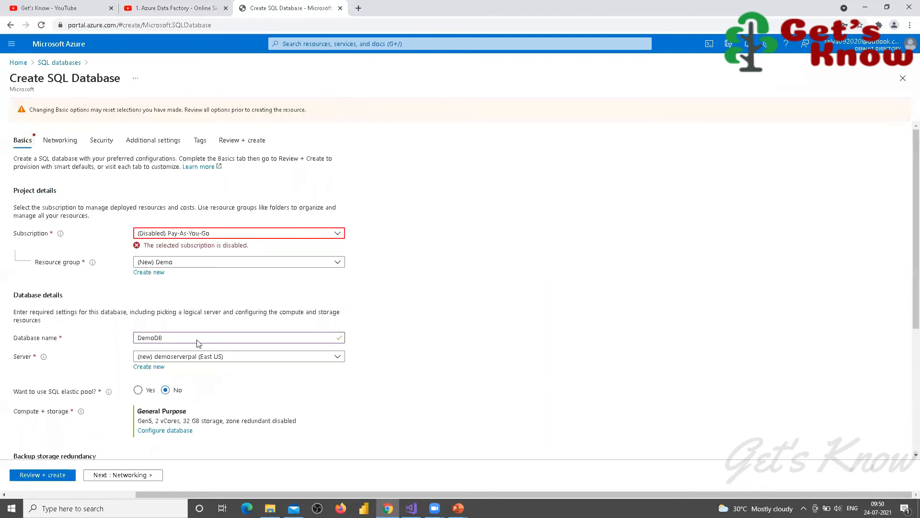
Step: Switch DemoDB's compute and storage to the Basic tier (5 DTUs, 2 GB) and apply it
click(162, 433)
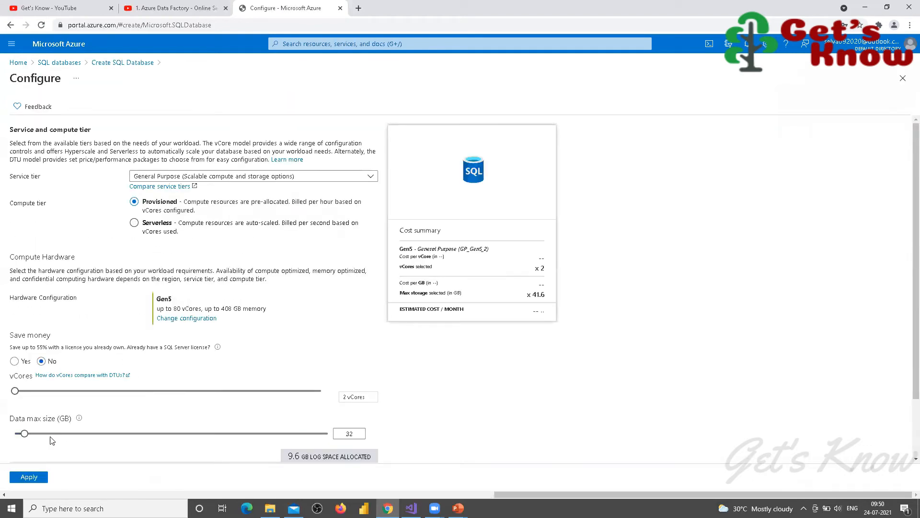
click(372, 178)
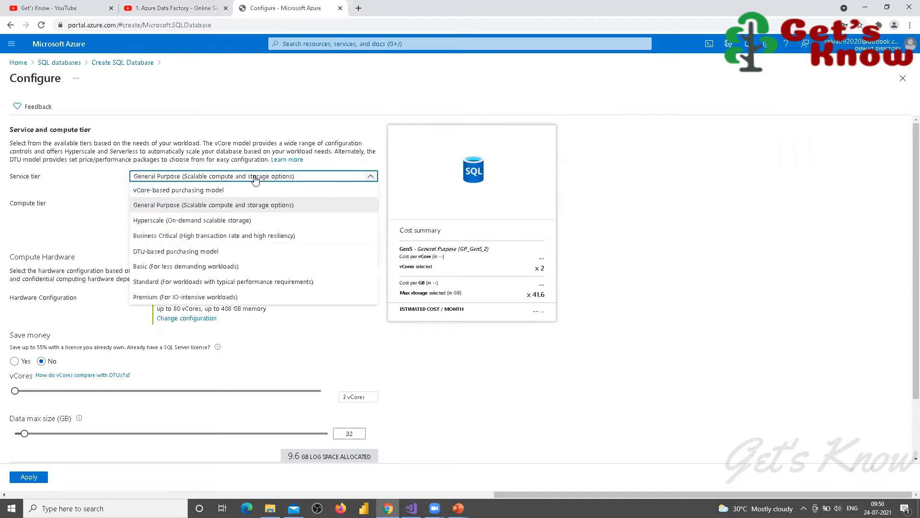
click(145, 268)
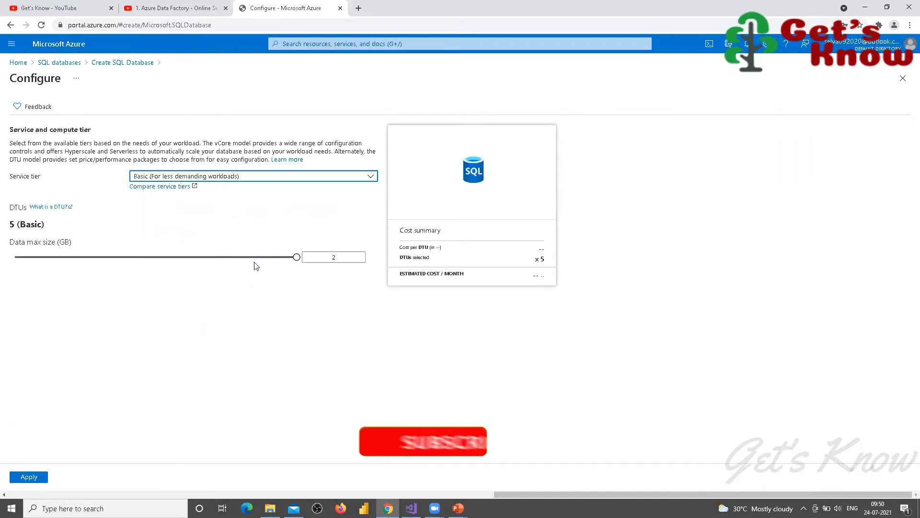
click(200, 289)
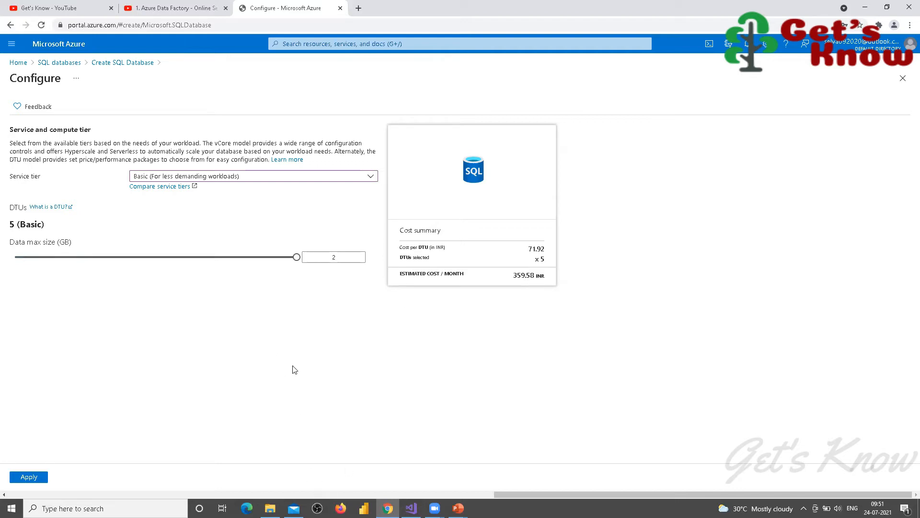
click(28, 477)
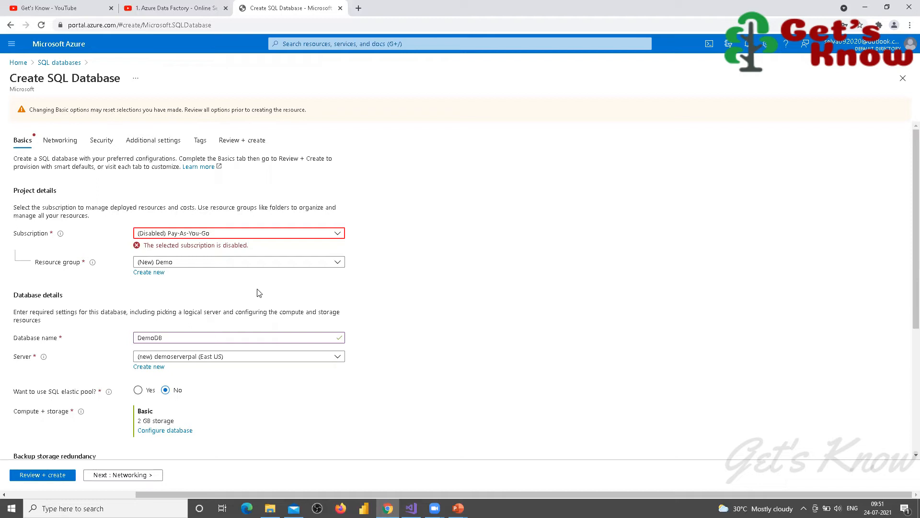
Step: Check the subscription list, then discard the unsaved database form, return Home and refresh
click(338, 233)
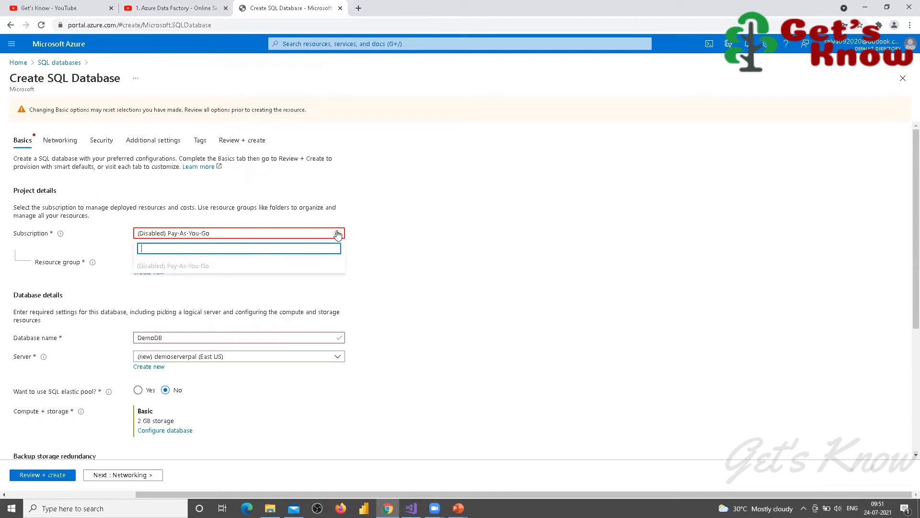
click(462, 201)
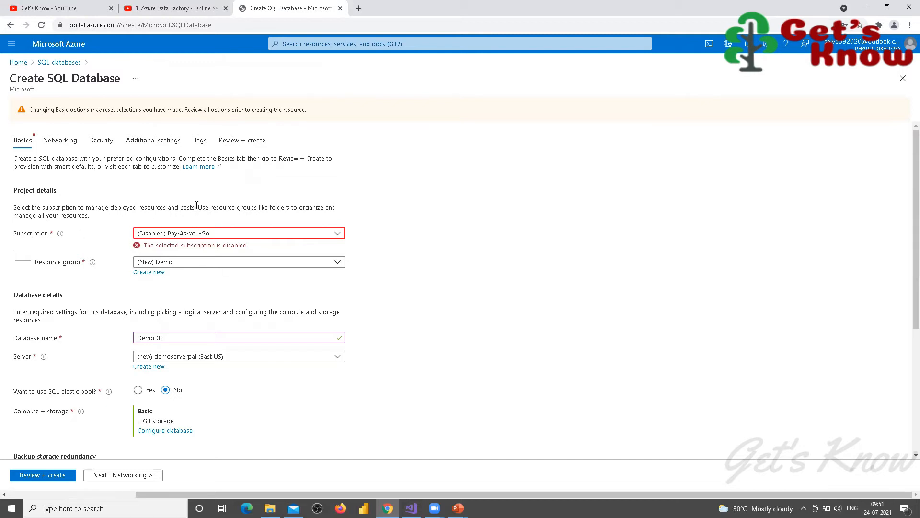
click(18, 65)
click(506, 80)
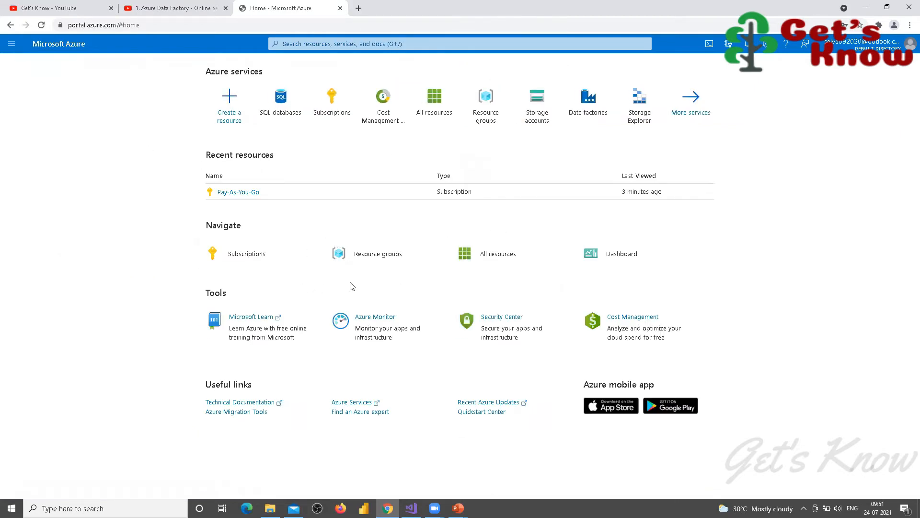
key(F5)
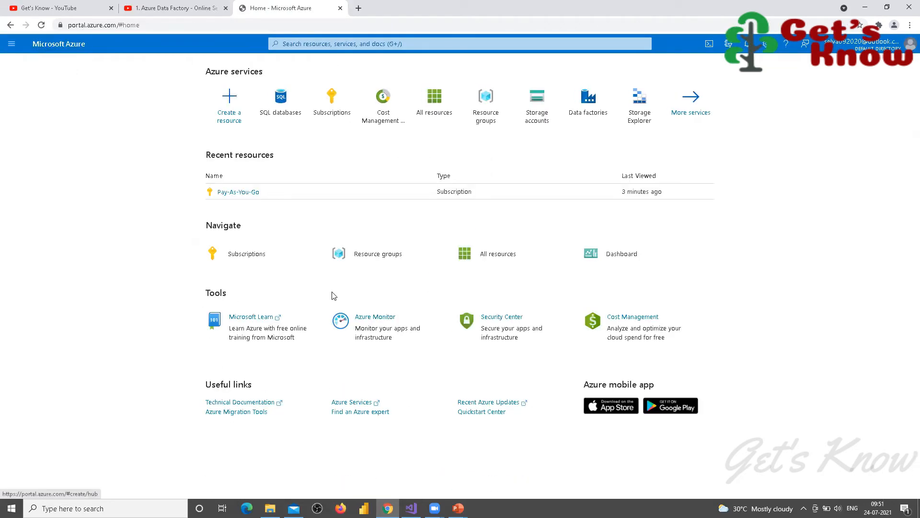
Step: Review the Pay-As-You-Go subscription overview, then start a new SQL database from SQL databases
click(231, 194)
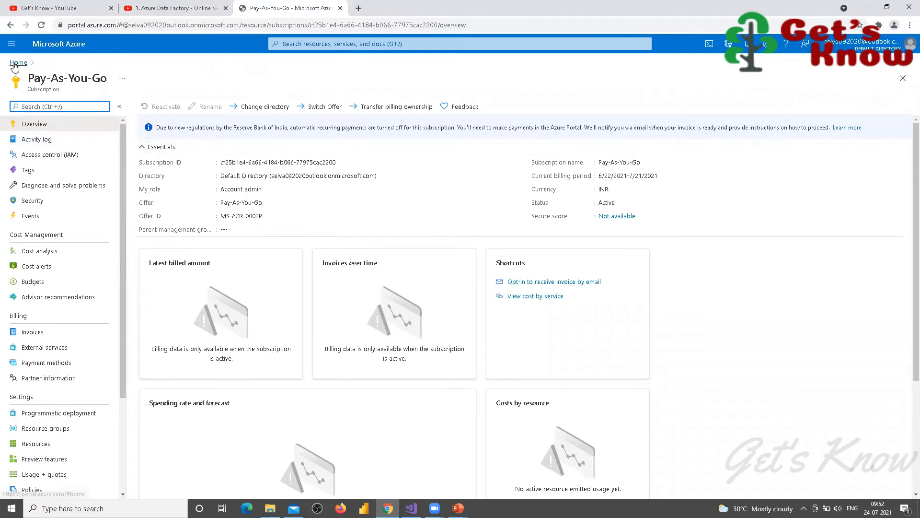
click(18, 63)
click(280, 103)
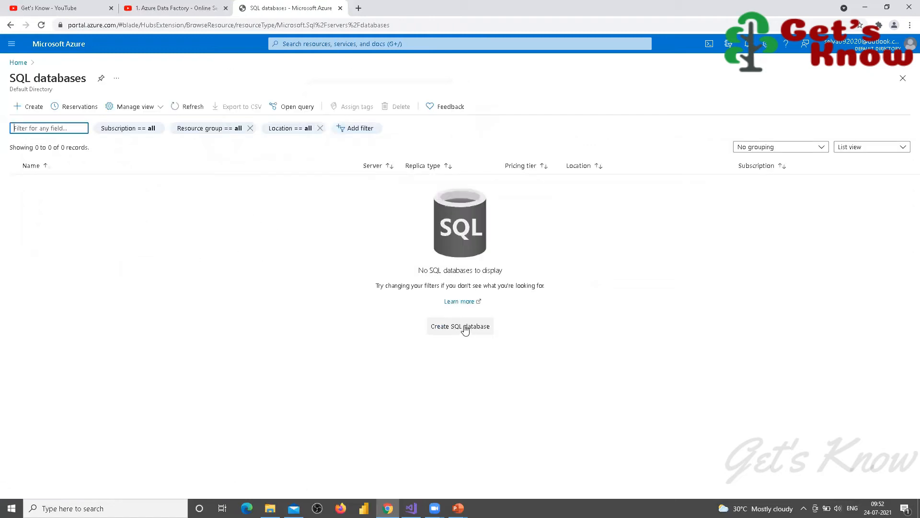
click(464, 328)
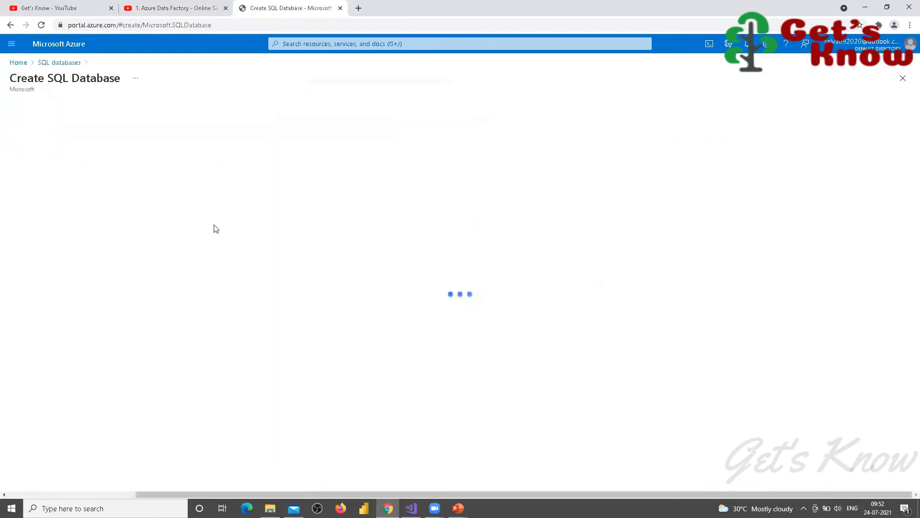
Step: Confirm the subscription list still shows only (Disabled) Pay-As-You-Go, then bring the PowerPoint slide show forward
click(332, 213)
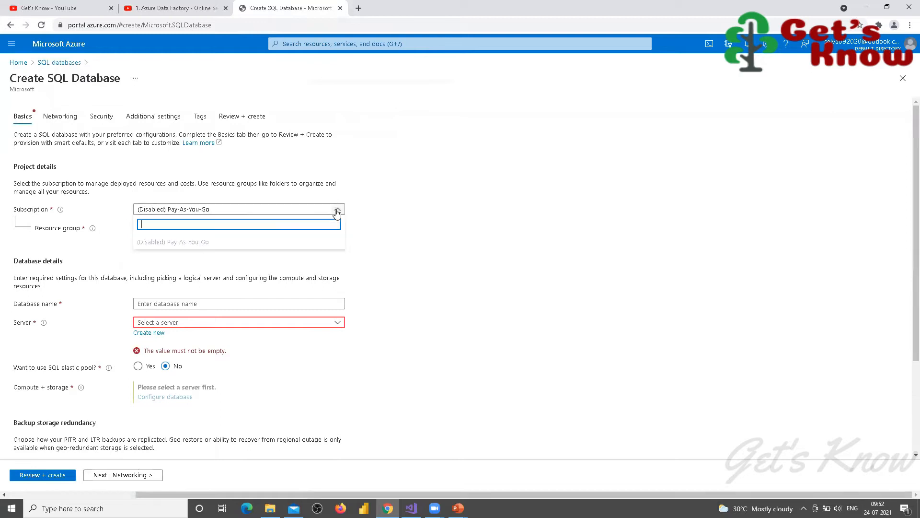
click(439, 227)
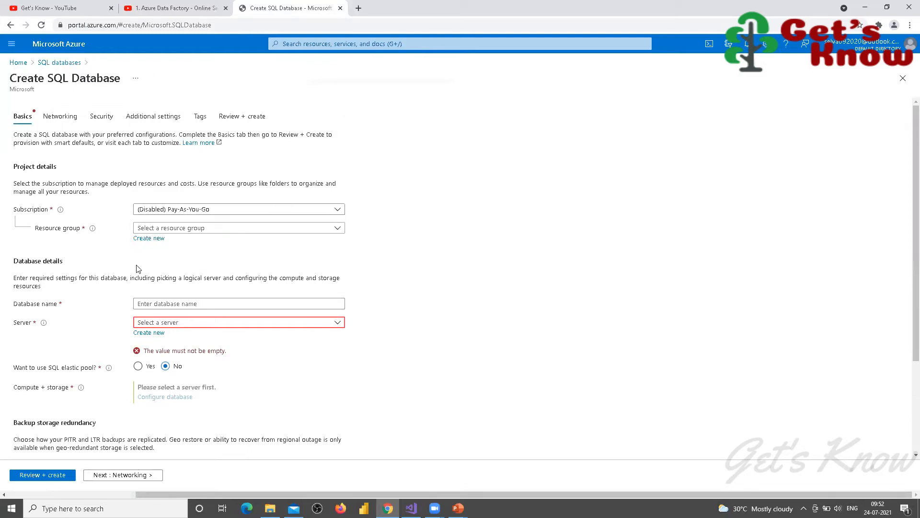
click(458, 508)
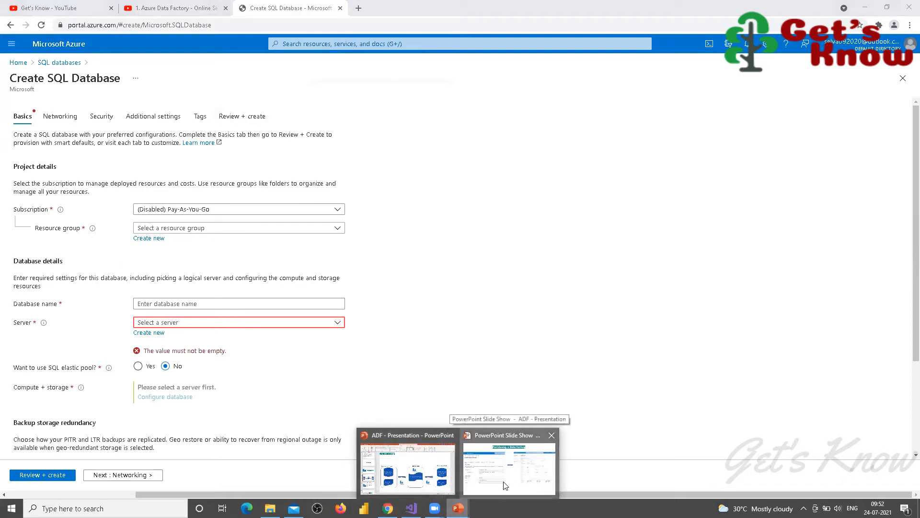
click(504, 486)
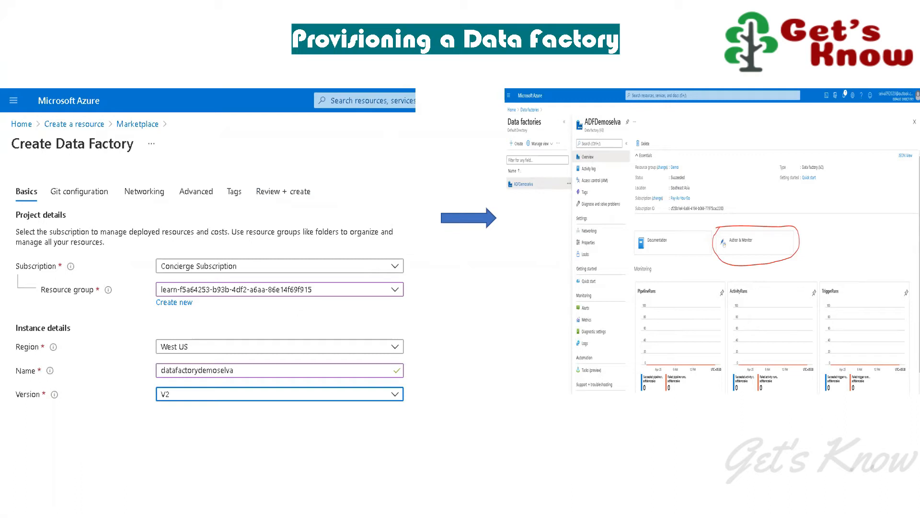
Step: Advance the slide show to the 'Building Blocks of Data Factory' slide
key(Right)
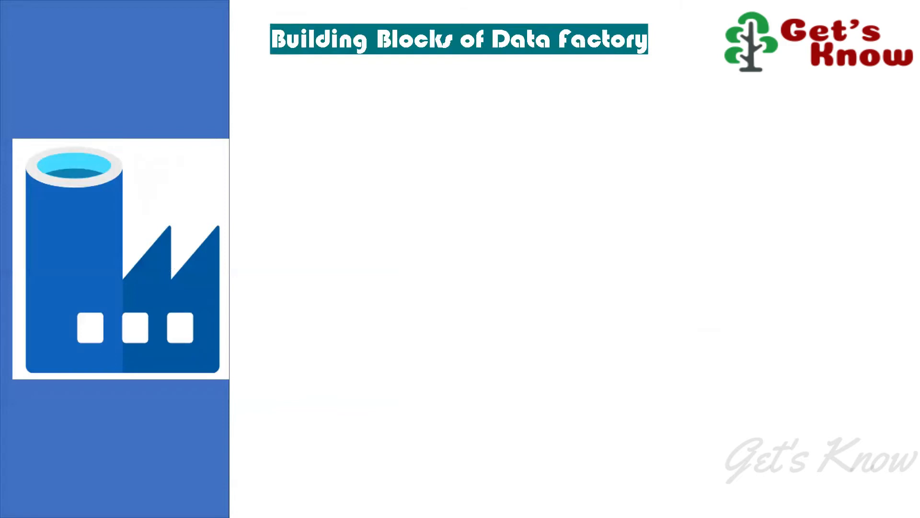
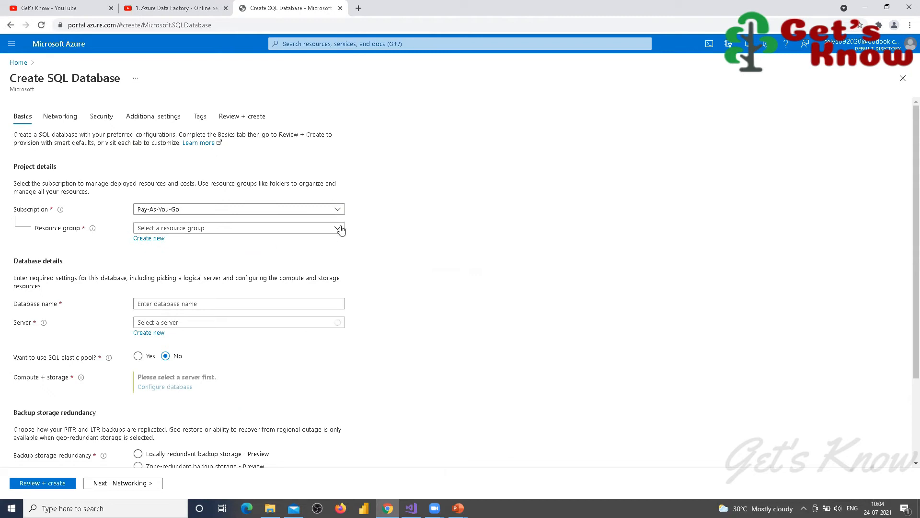
Step: Create a new resource group named Demo for the SQL database
click(389, 229)
click(157, 244)
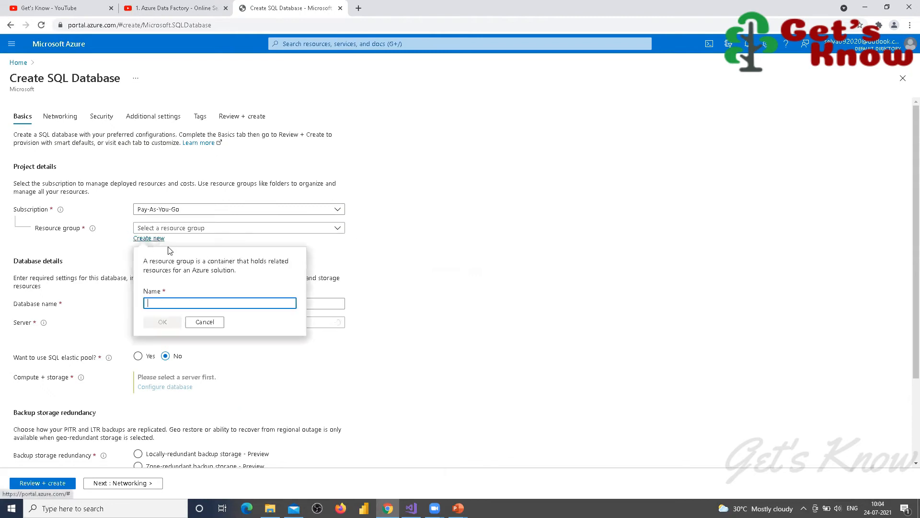
text(Demo)
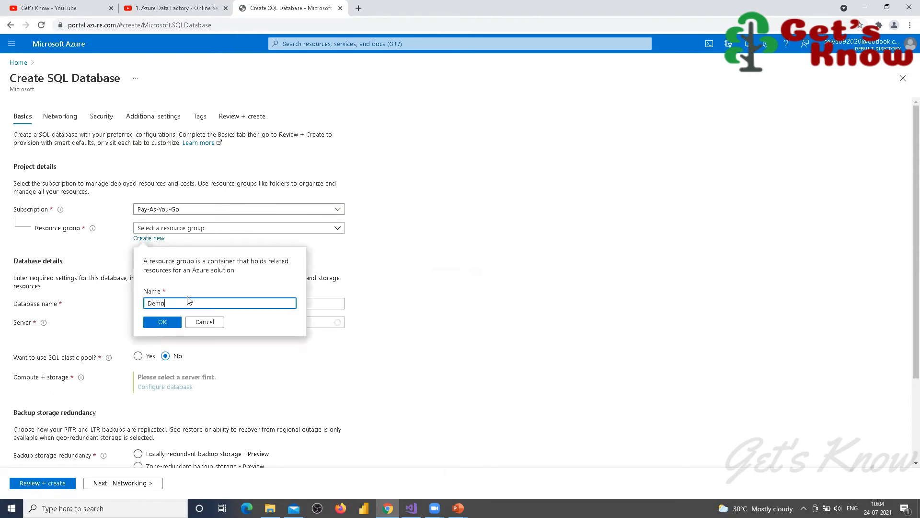
click(164, 323)
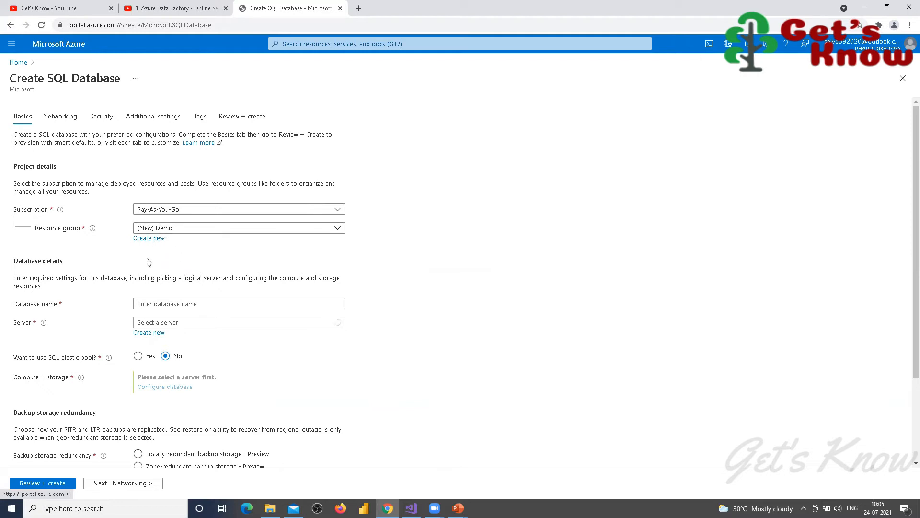
Step: Enter DemoDB as the database name and begin creating a new server
click(207, 305)
text(DemoD)
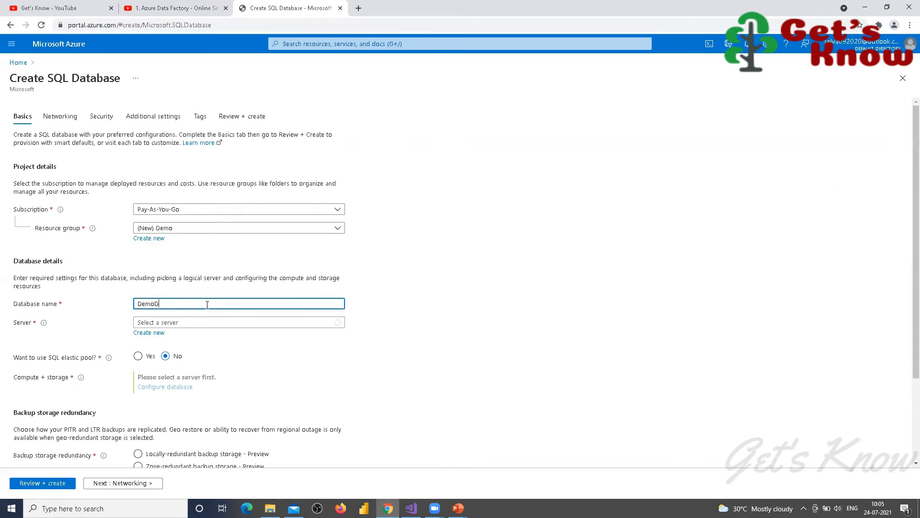
text(B)
click(148, 333)
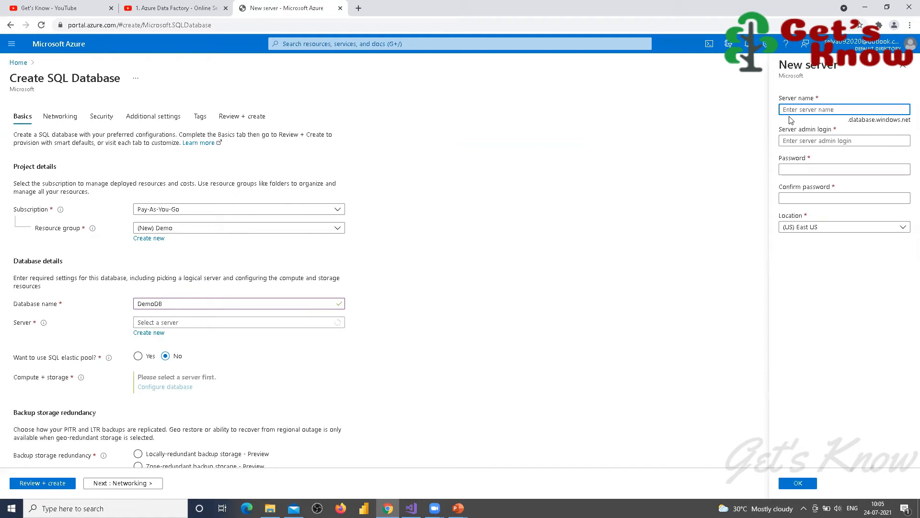
Step: Create server myserverpal in East US with an admin login and password
text(myserverpal)
key(Tab)
text(ad)
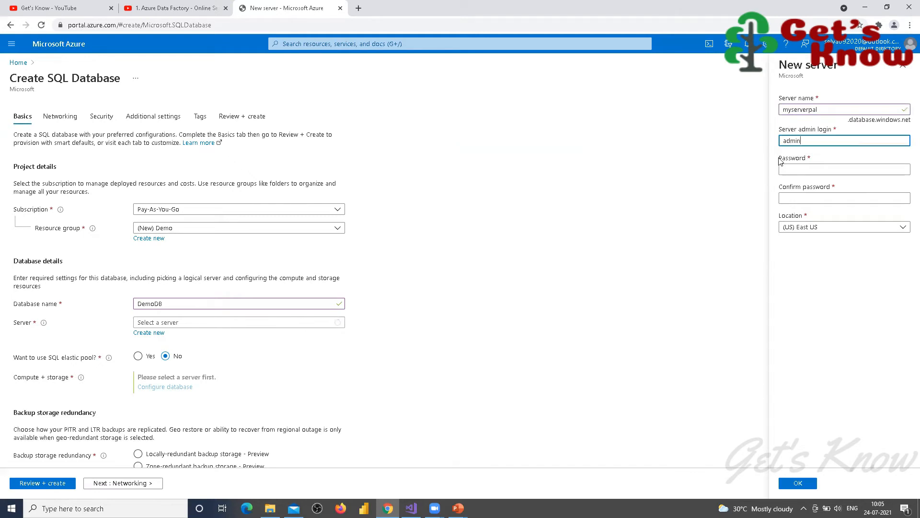
key(Tab)
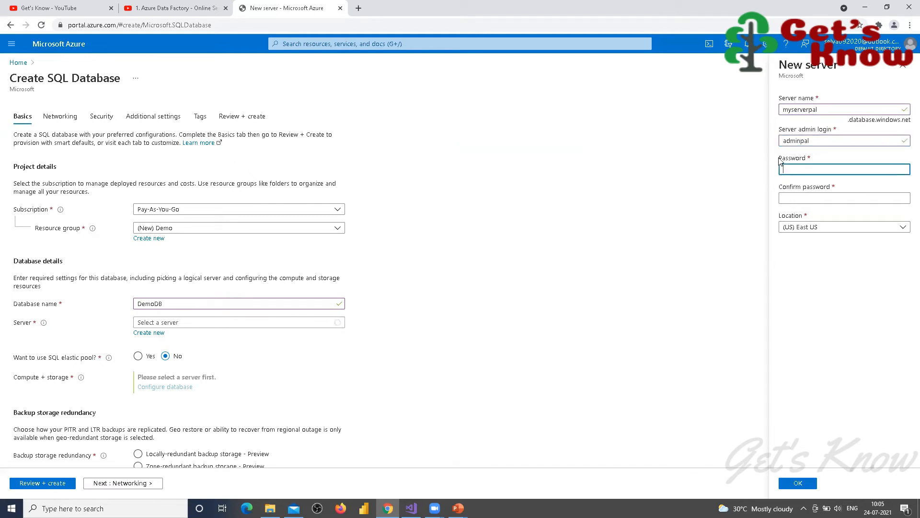
text(Pa)
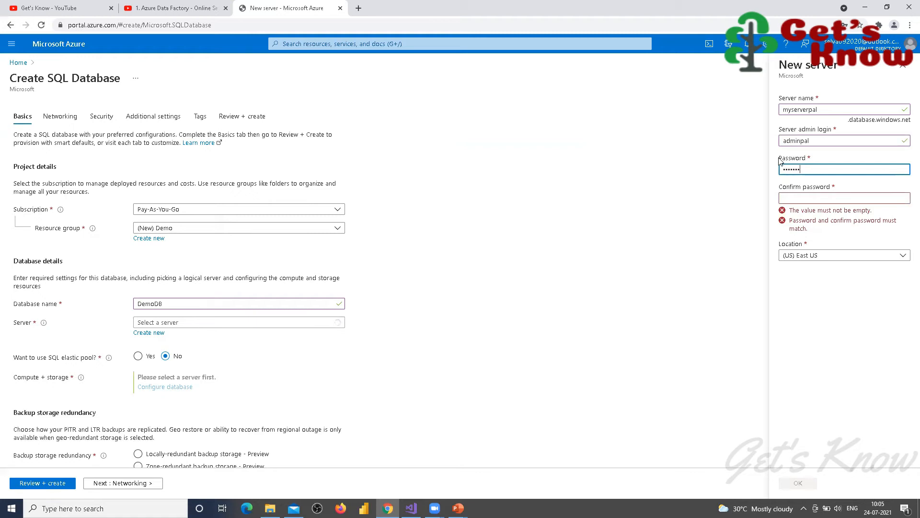
key(Tab)
text(Pass)
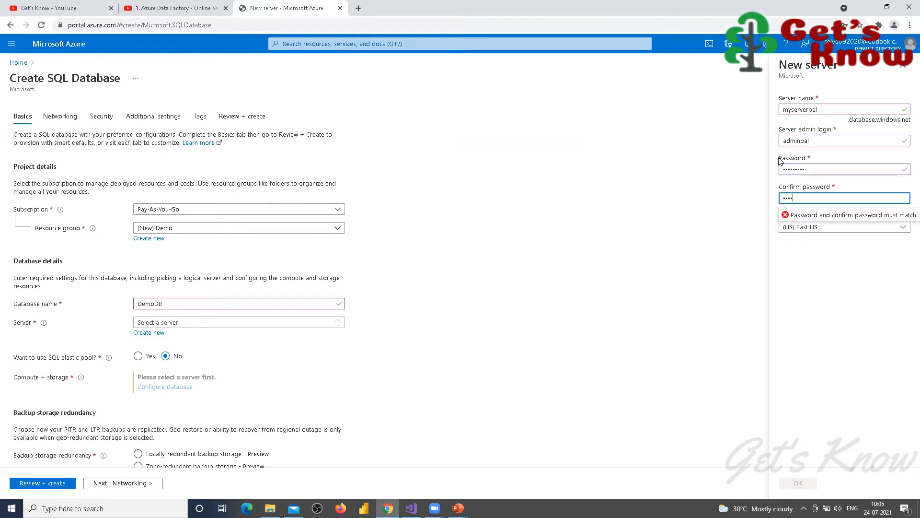
key(Tab)
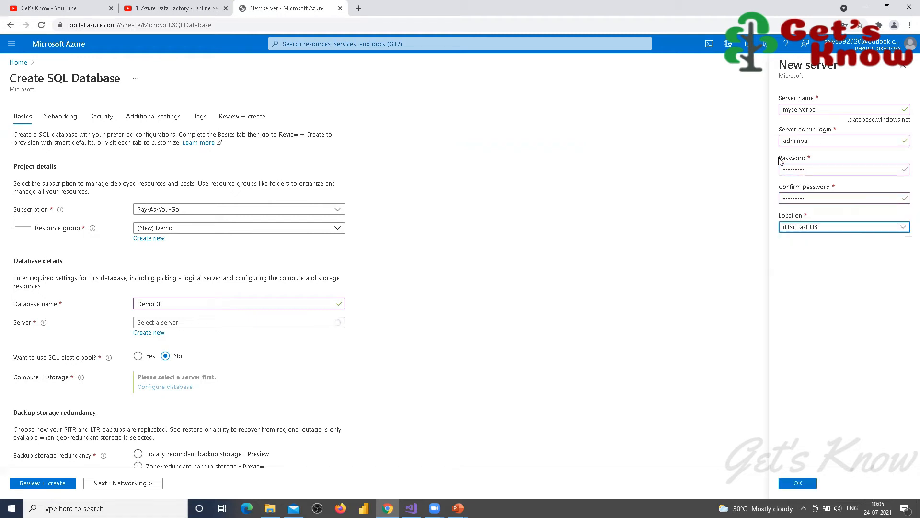
click(797, 483)
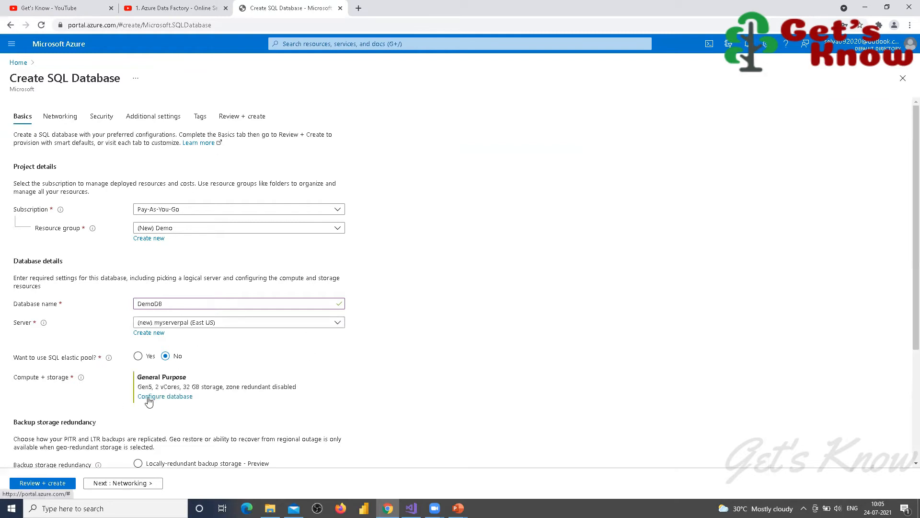
Step: Set the database compute and storage to the Basic service tier with 2 GB storage
click(149, 396)
click(374, 179)
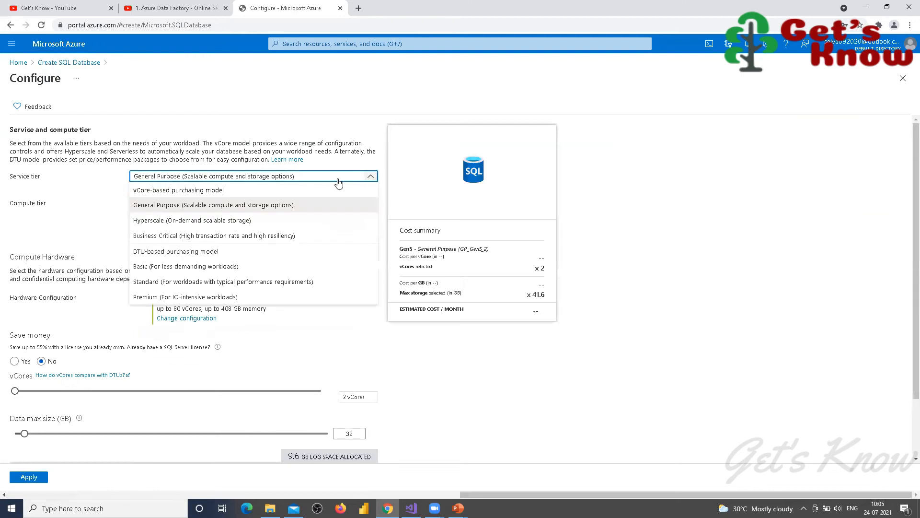
click(153, 268)
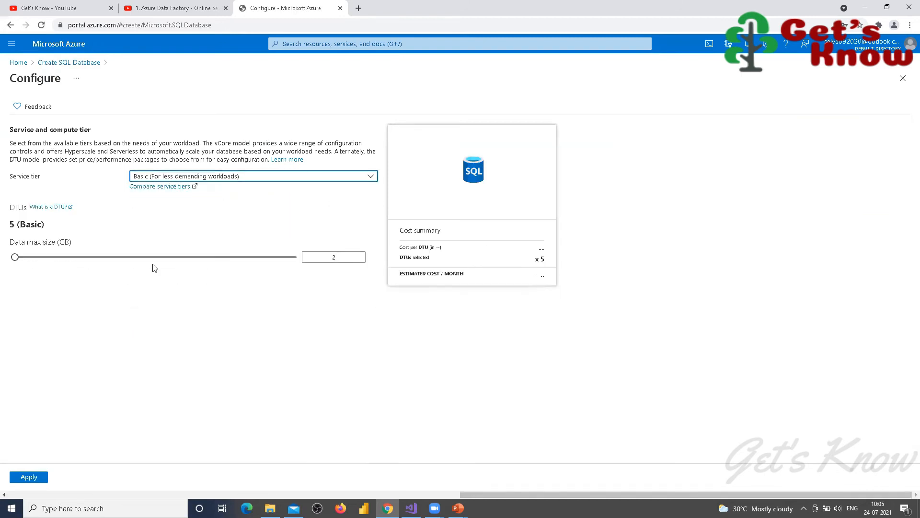
click(33, 477)
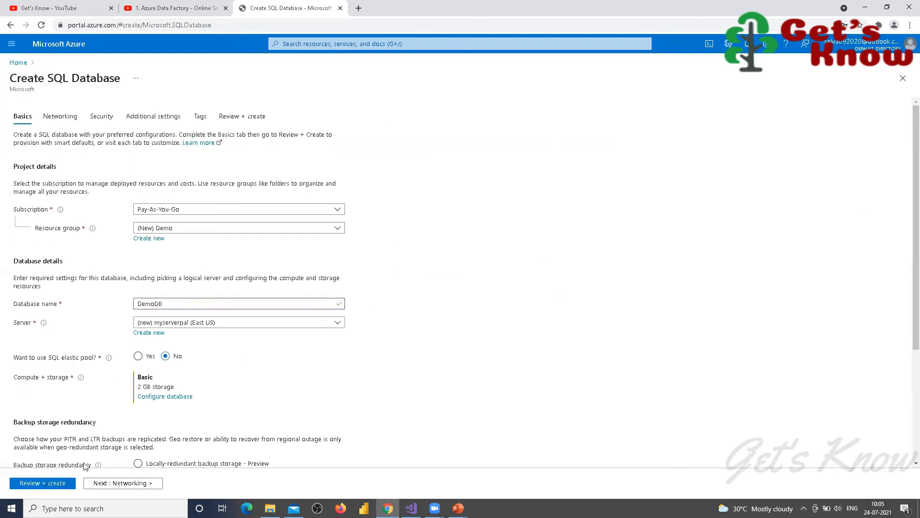
scroll(108, 334, down, 3)
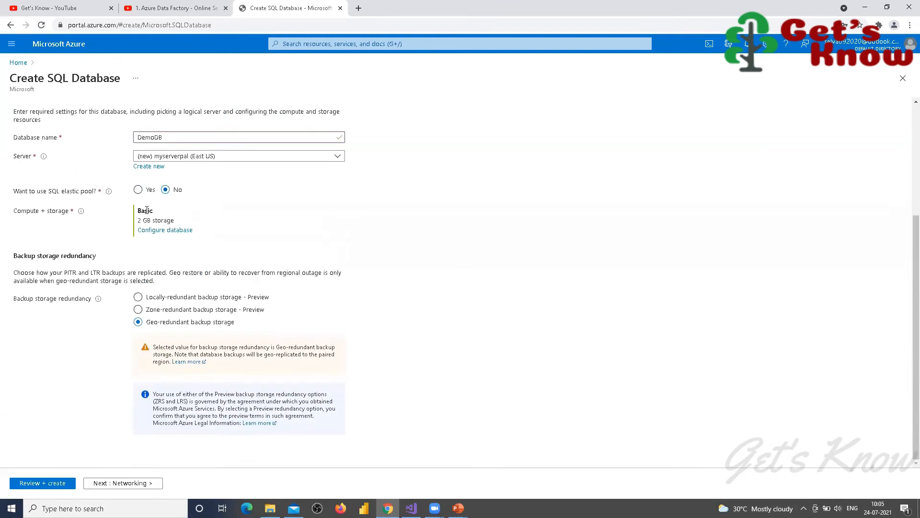
scroll(219, 219, up, 3)
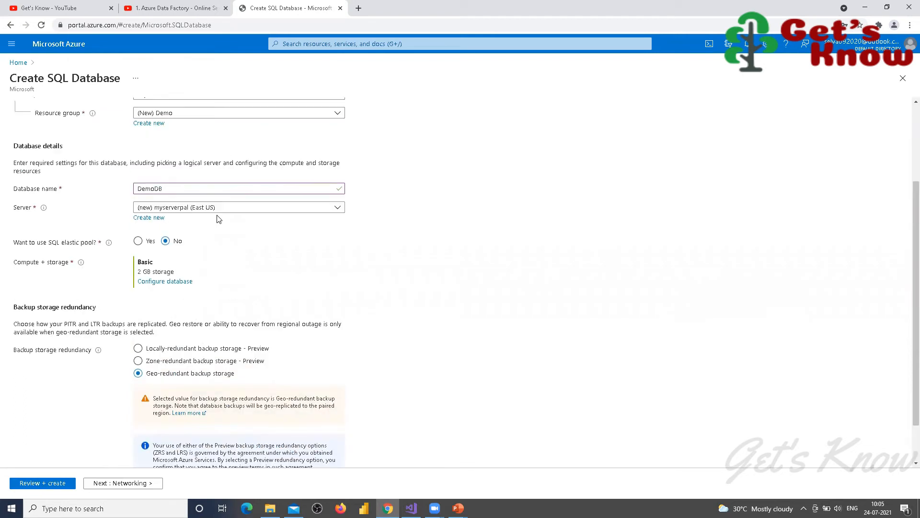
Step: Submit the DemoDB deployment, see it fail on the disabled subscription, and return Home
click(33, 484)
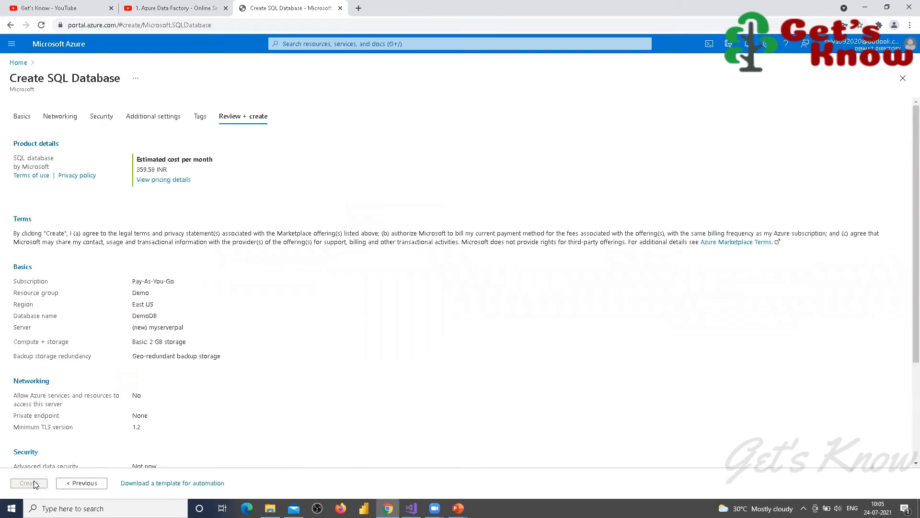
scroll(205, 322, down, 3)
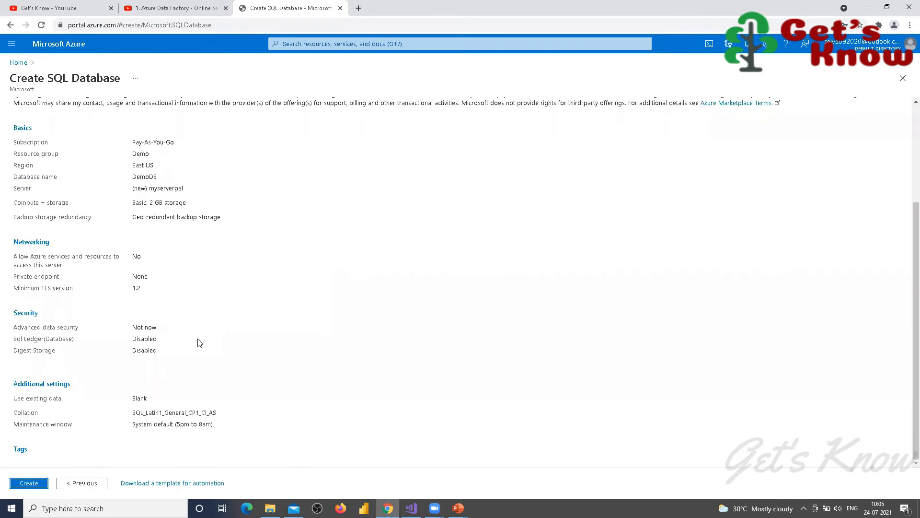
click(30, 483)
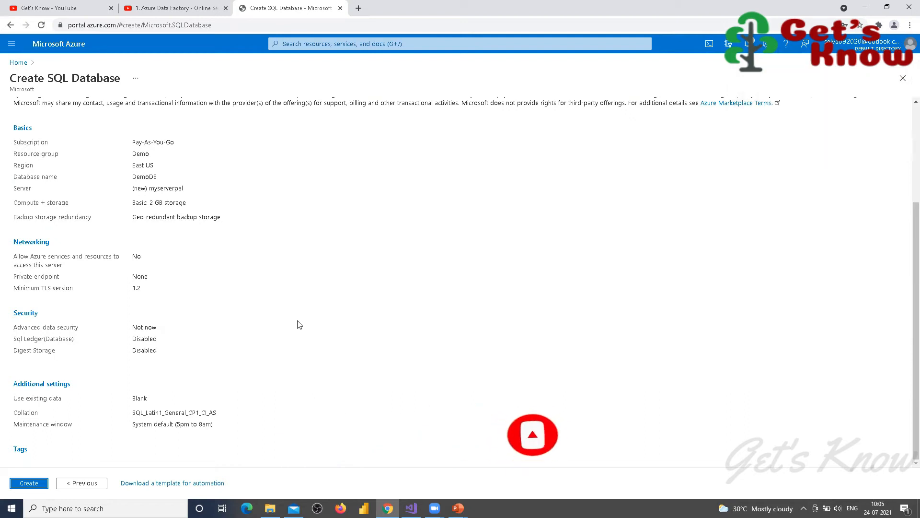
click(748, 44)
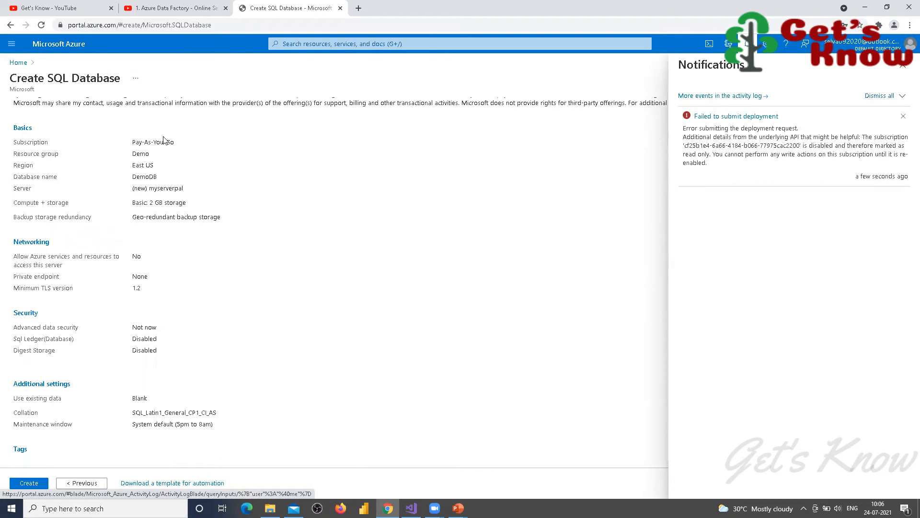
click(25, 64)
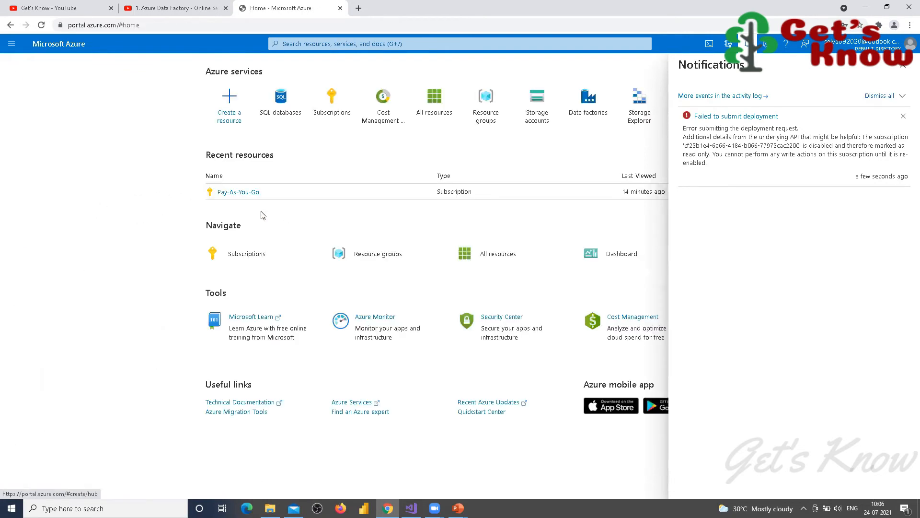
Step: Reload the portal and inspect the Pay-As-You-Go subscription overview before returning Home
key(F5)
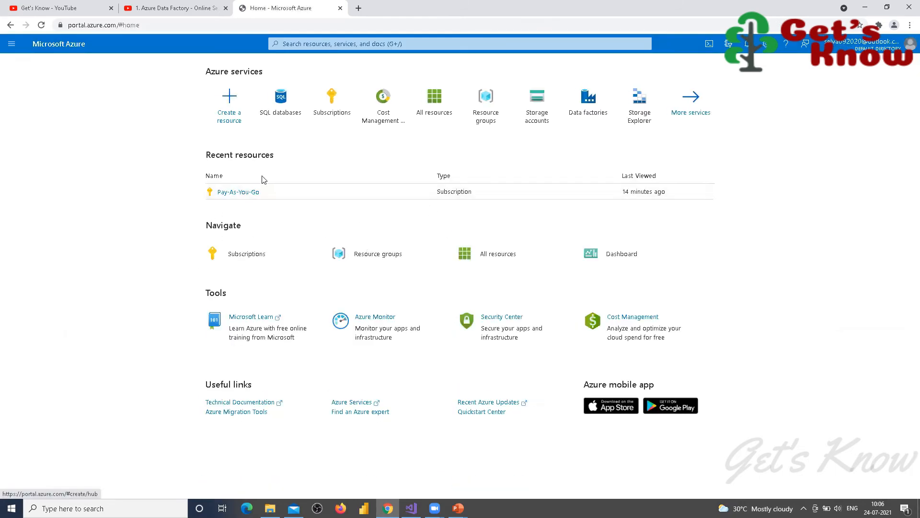
click(242, 192)
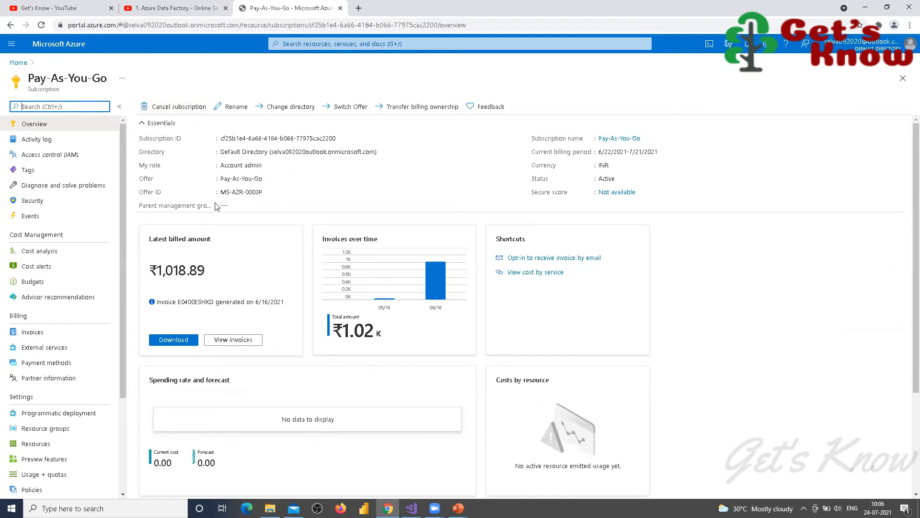
scroll(437, 203, down, 2)
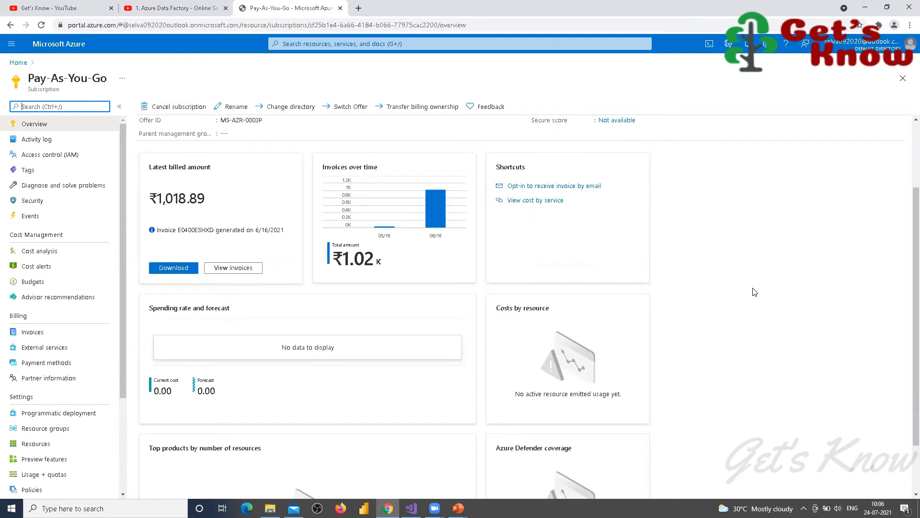
scroll(755, 292, up, 2)
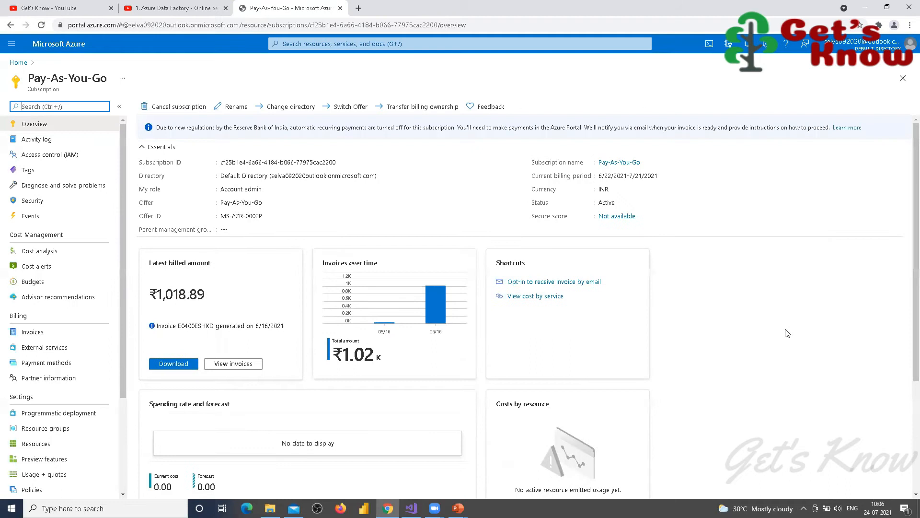
scroll(786, 332, down, 3)
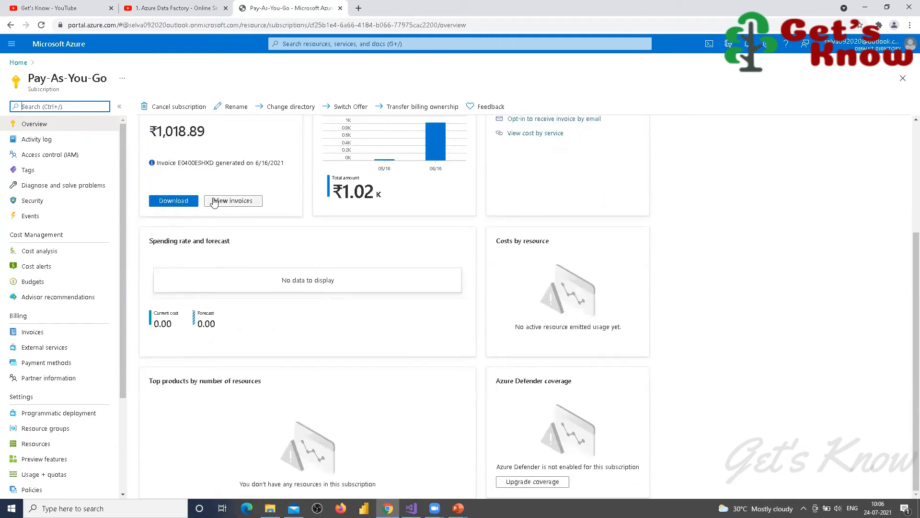
click(18, 63)
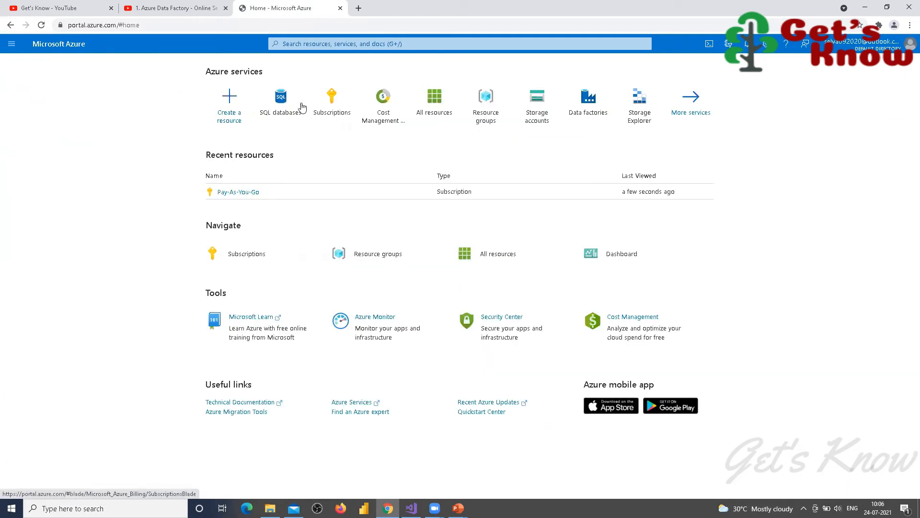
Step: Start a fresh SQL database using the existing Demo resource group and the name DemoDB
click(284, 100)
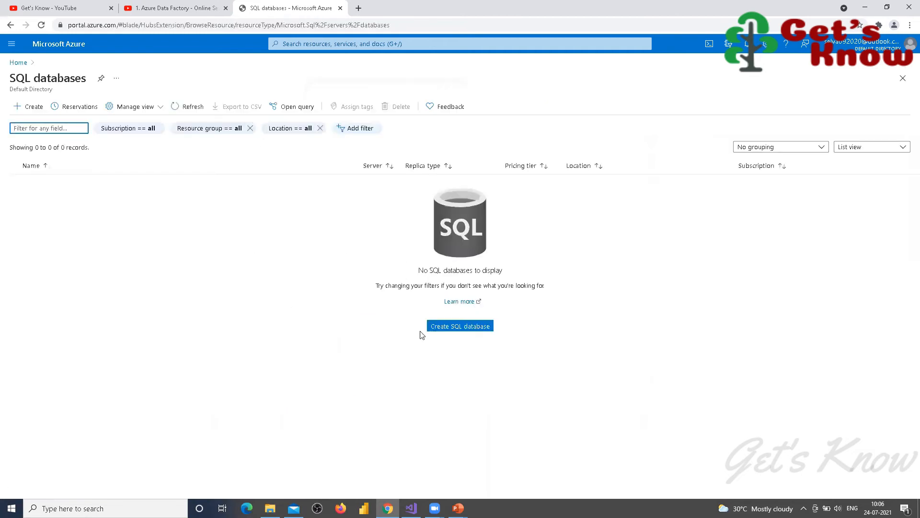
click(431, 330)
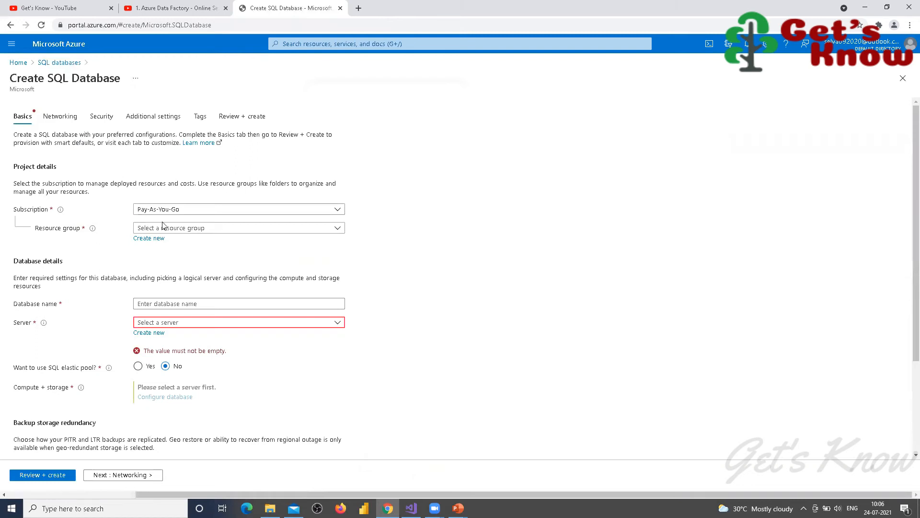
click(151, 238)
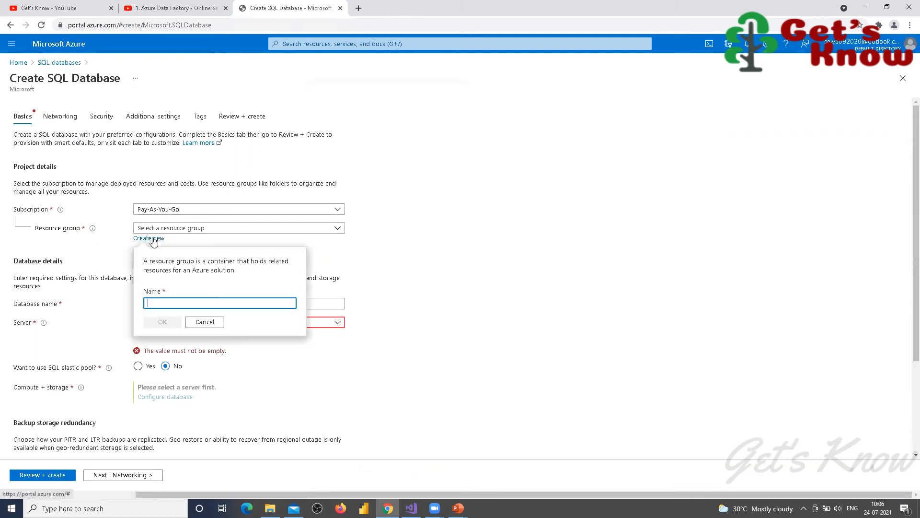
text(Deo)
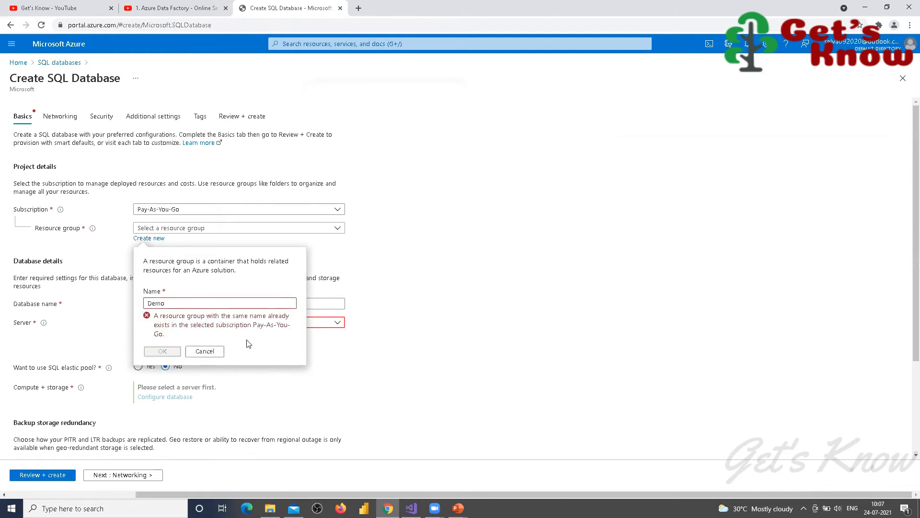
click(205, 353)
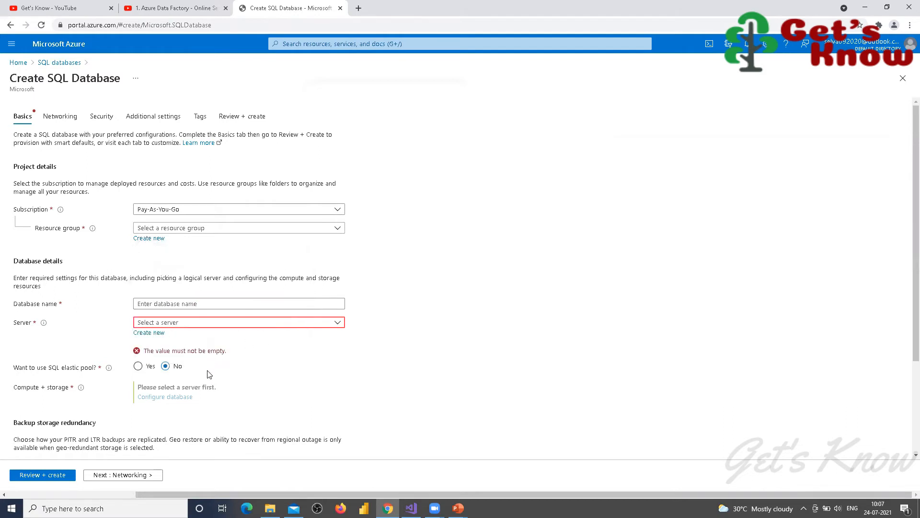
click(338, 228)
click(145, 262)
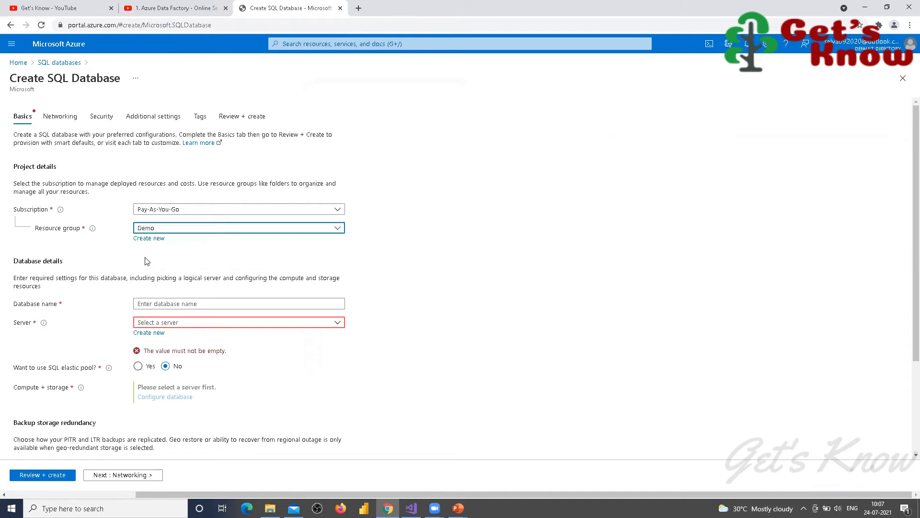
click(234, 303)
click(170, 322)
Step: Create new server myserverpal in (US) East US with an admin login and password
click(149, 333)
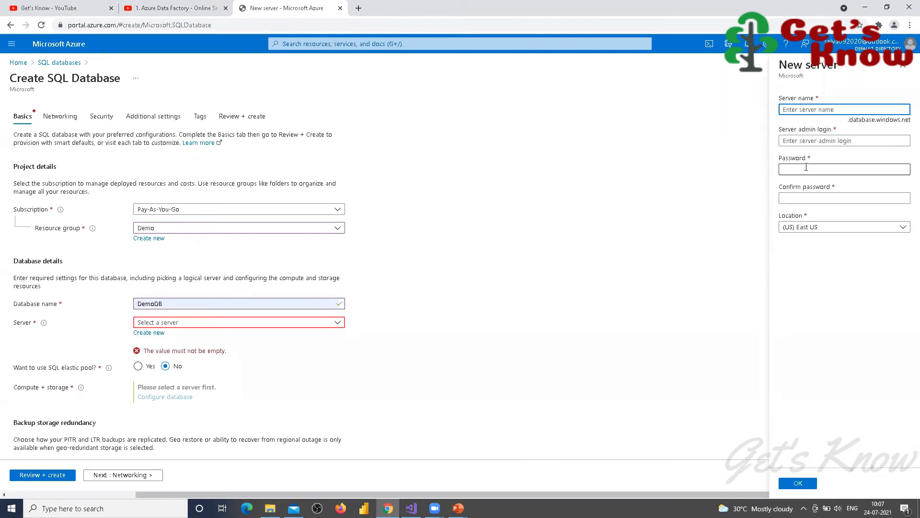
text(myserverpal)
key(Tab)
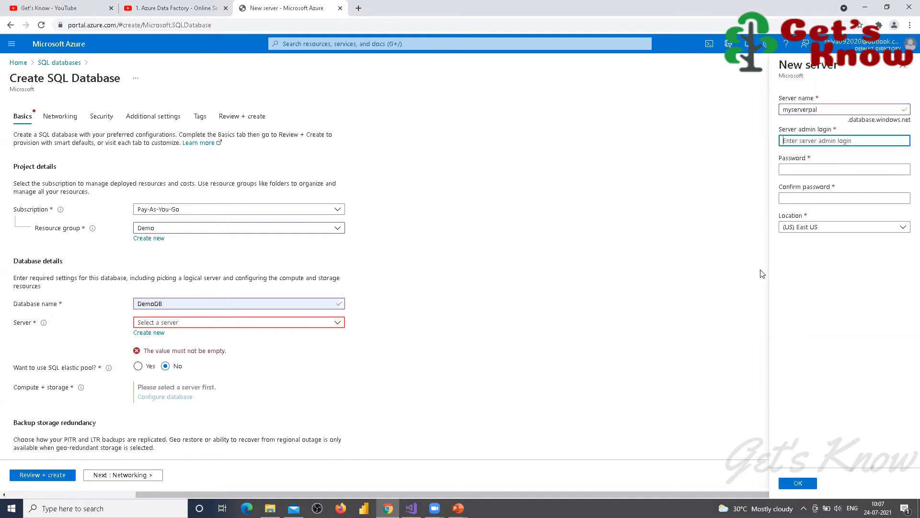
text(adminpal)
key(Tab)
text(P)
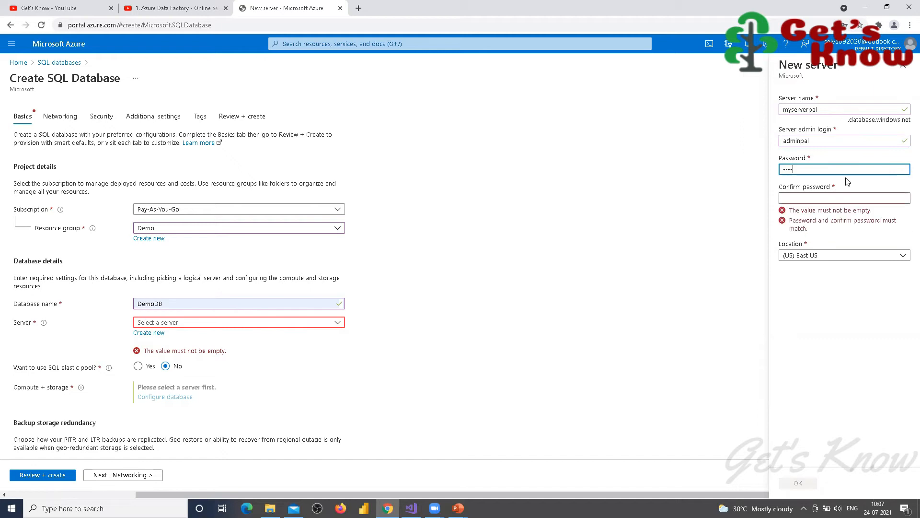
text(1)
key(Tab)
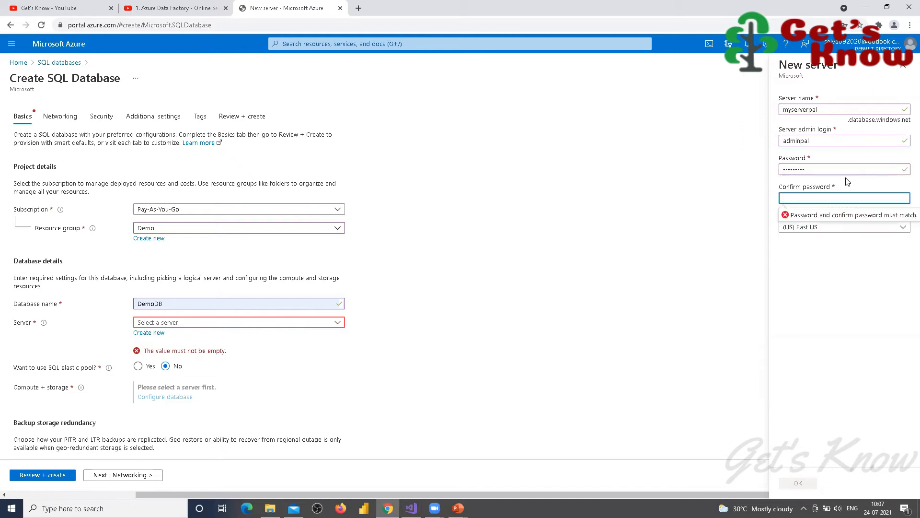
text(1)
key(Tab)
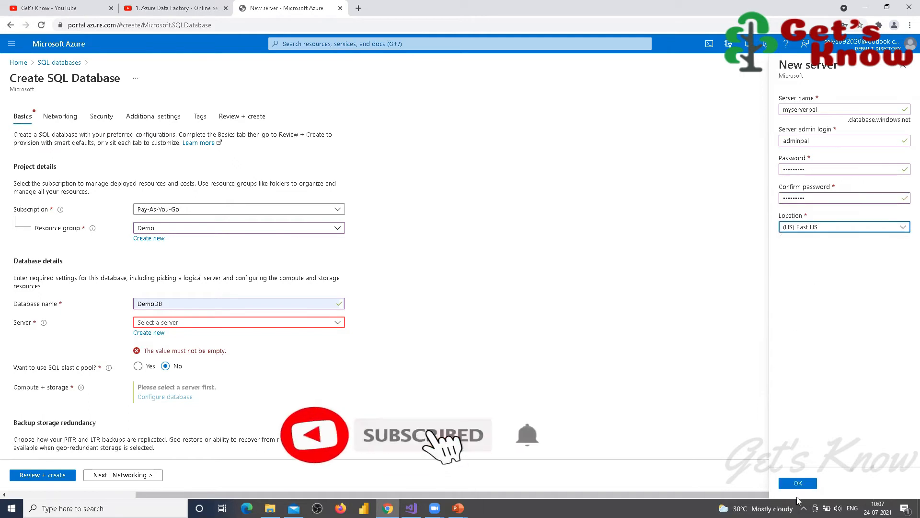
click(797, 483)
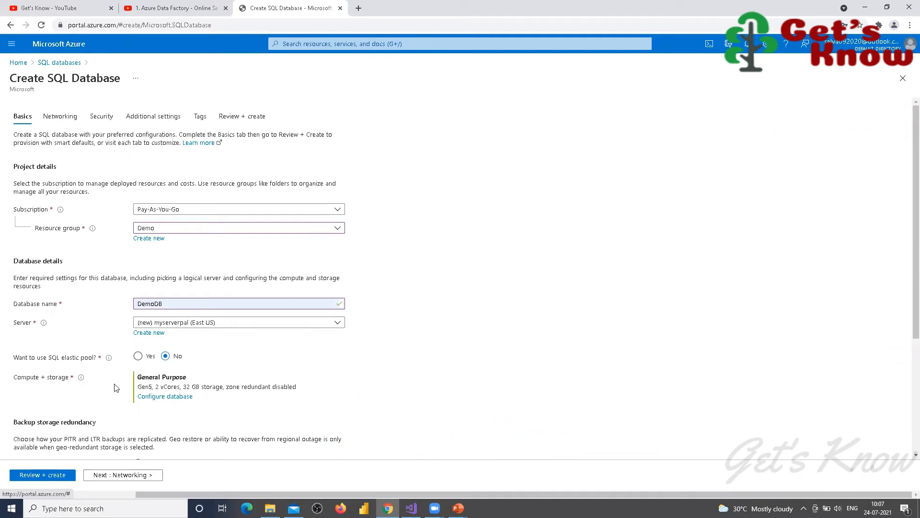
Step: Switch DemoDB to the Basic service tier (5 DTUs, 2 GB max size)
click(163, 397)
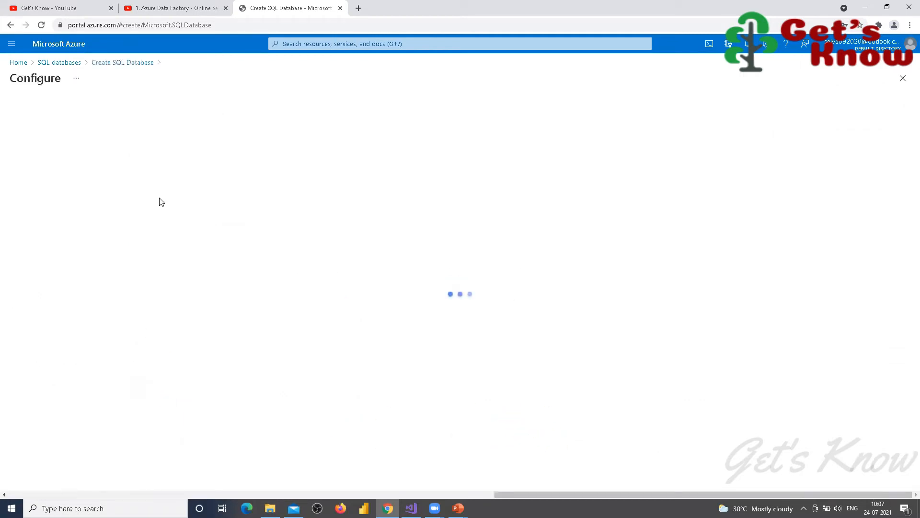
click(355, 176)
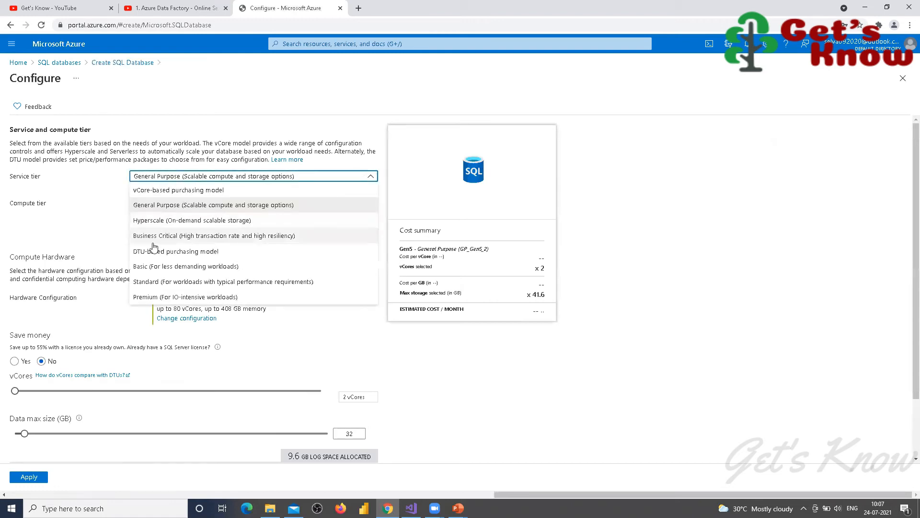
click(146, 266)
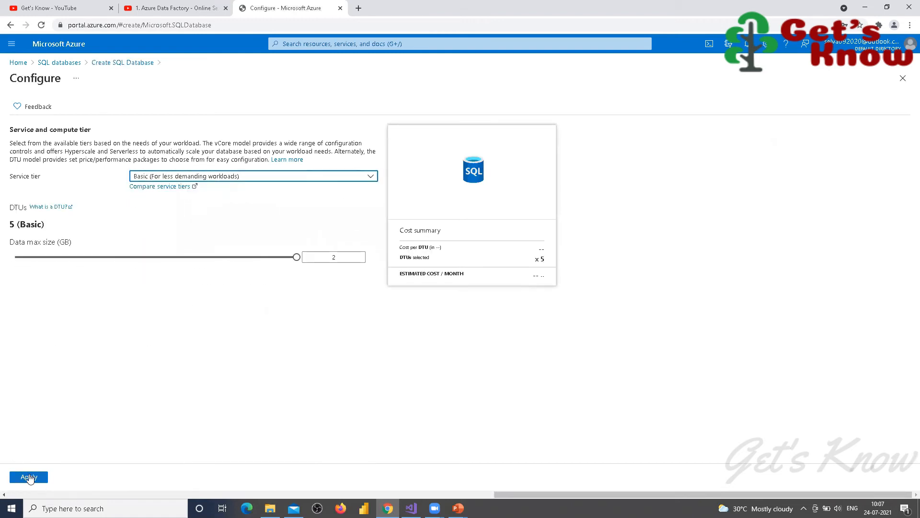
click(29, 476)
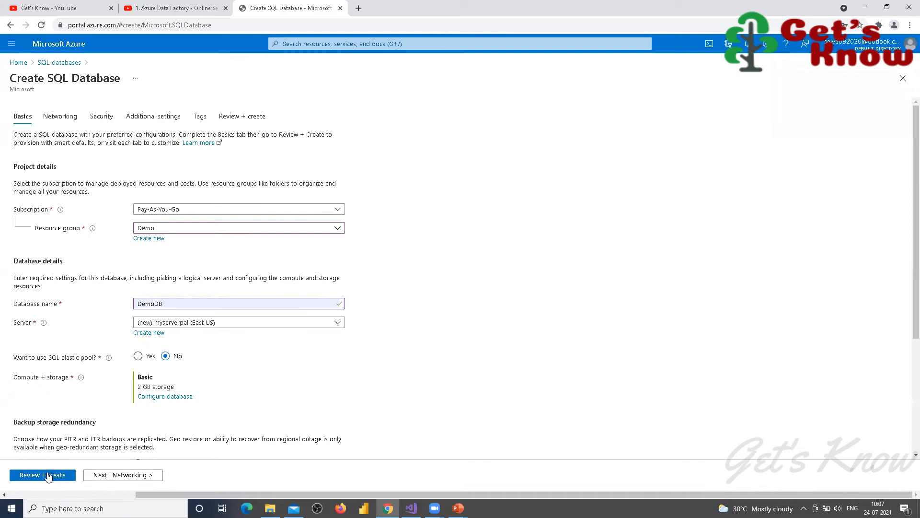
Step: Look through Networking, Security, Additional settings and Tags, then review the 359.58 INR monthly summary
click(57, 120)
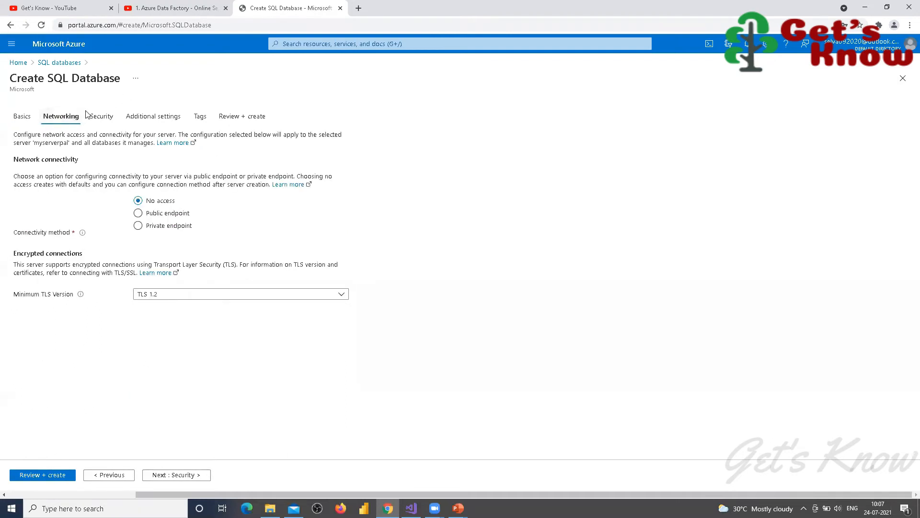
click(106, 120)
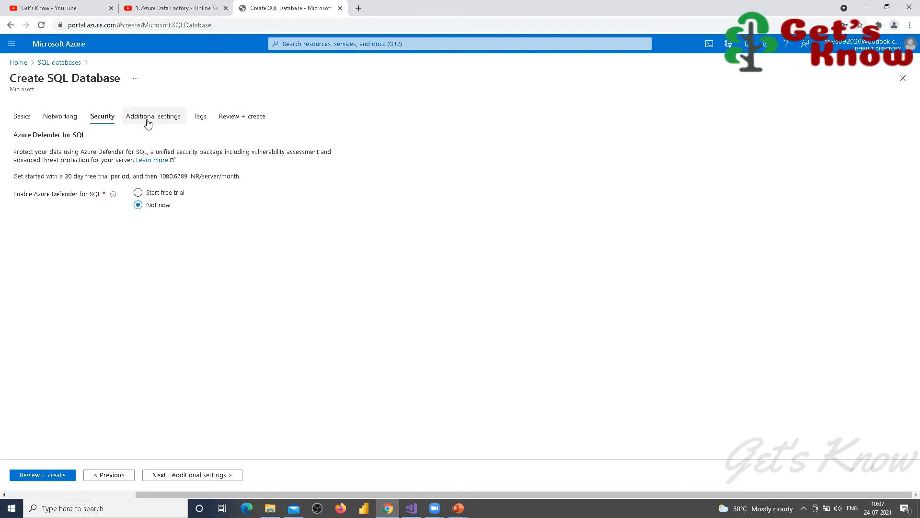
click(148, 120)
click(201, 120)
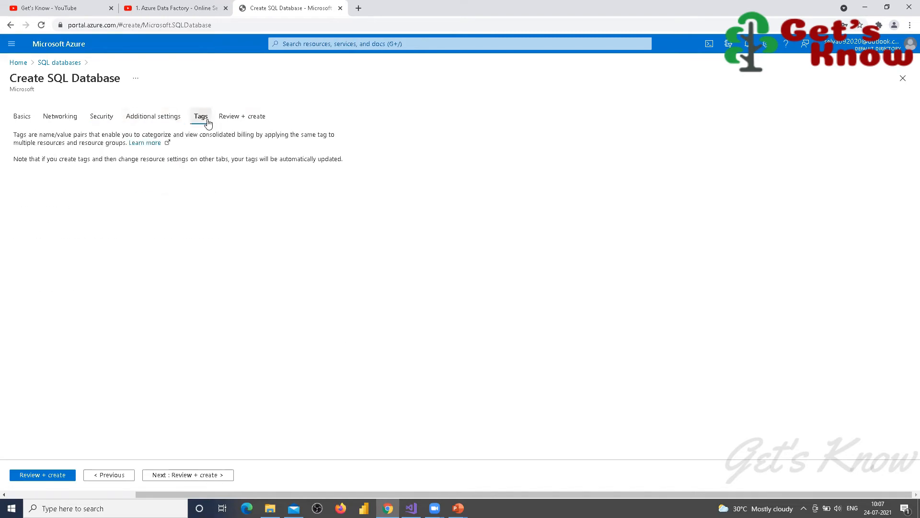
click(234, 119)
scroll(172, 293, down, 3)
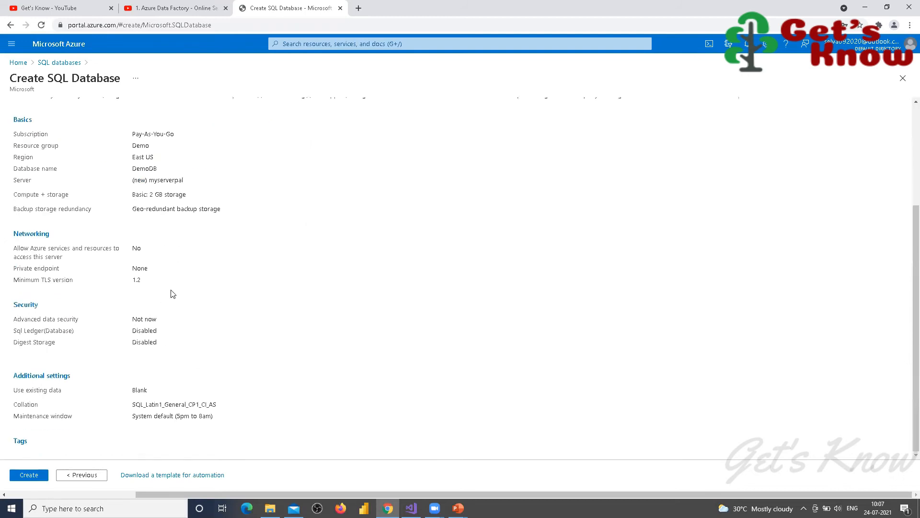
scroll(172, 295, up, 3)
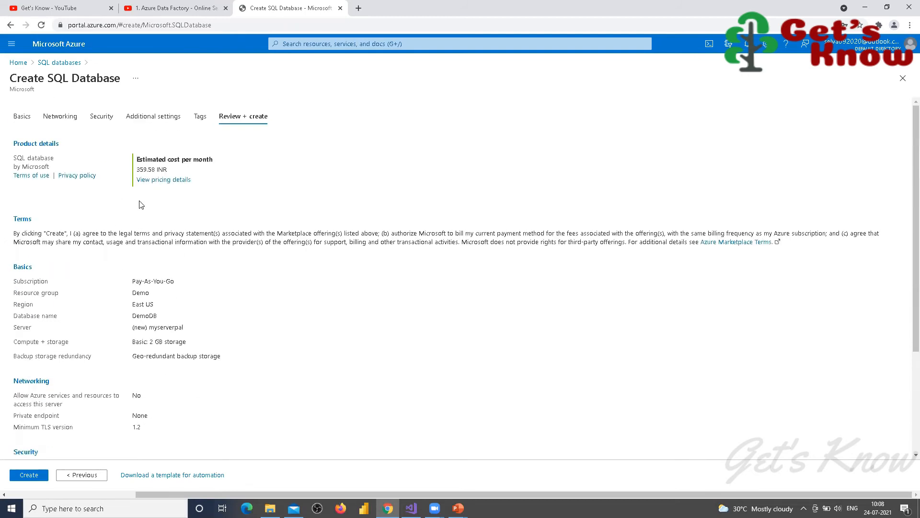
Step: Create DemoDB and myserverpal, refreshing until 'Your deployment is complete' appears
click(27, 476)
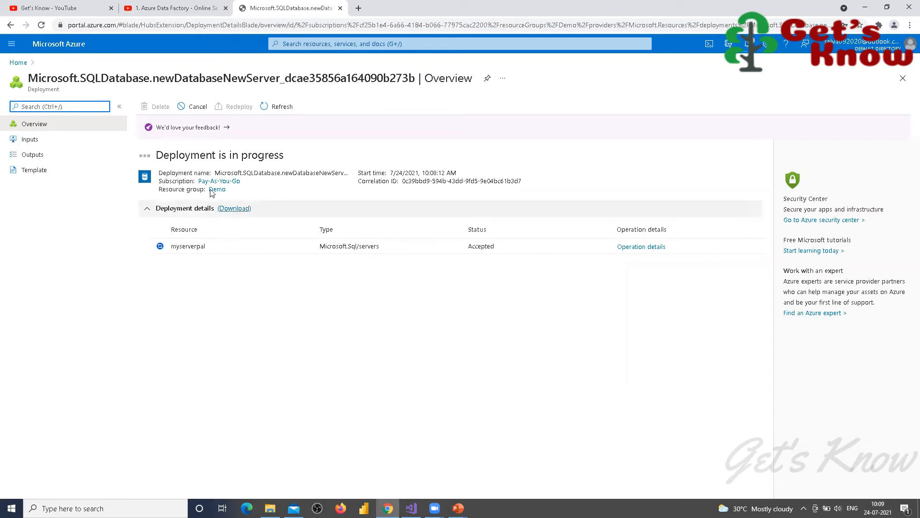
click(264, 107)
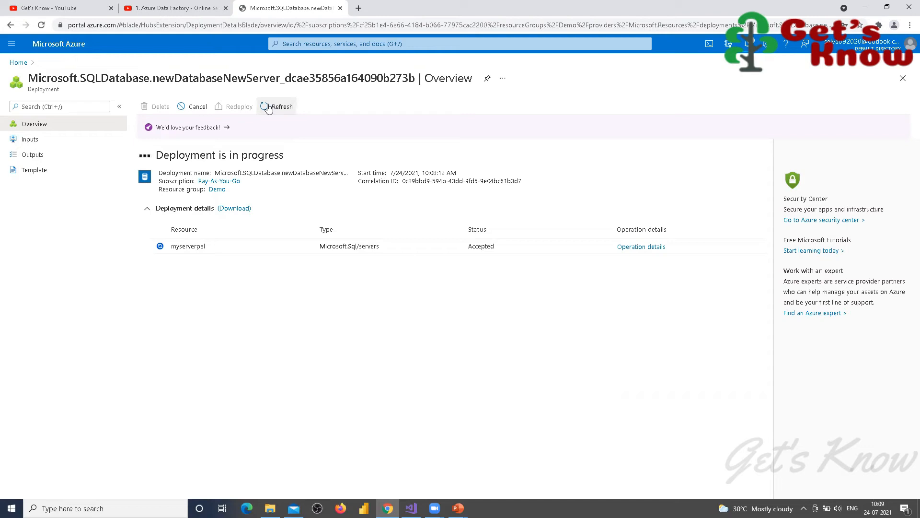
click(268, 108)
click(267, 108)
click(266, 109)
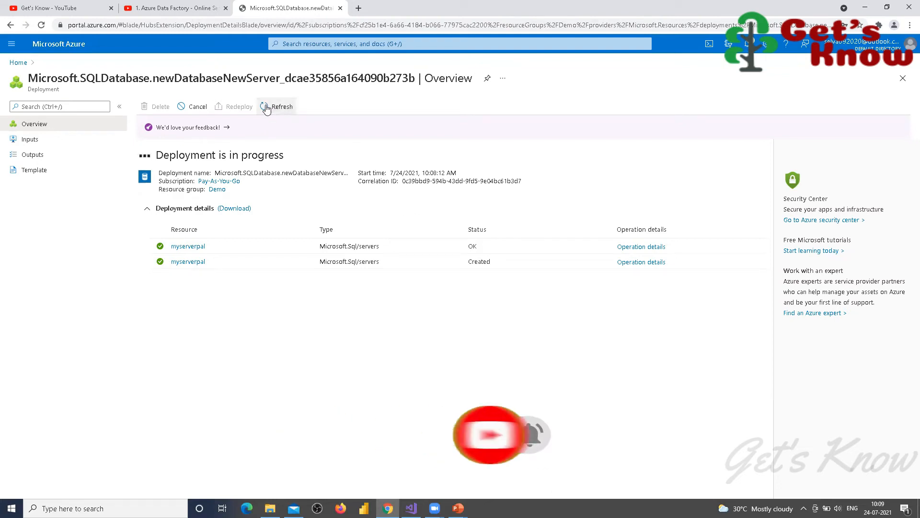
click(266, 109)
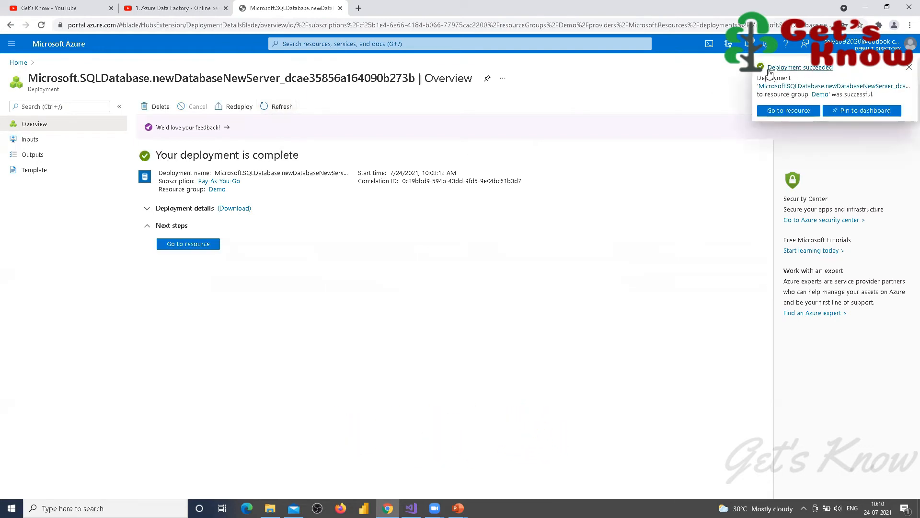
click(181, 245)
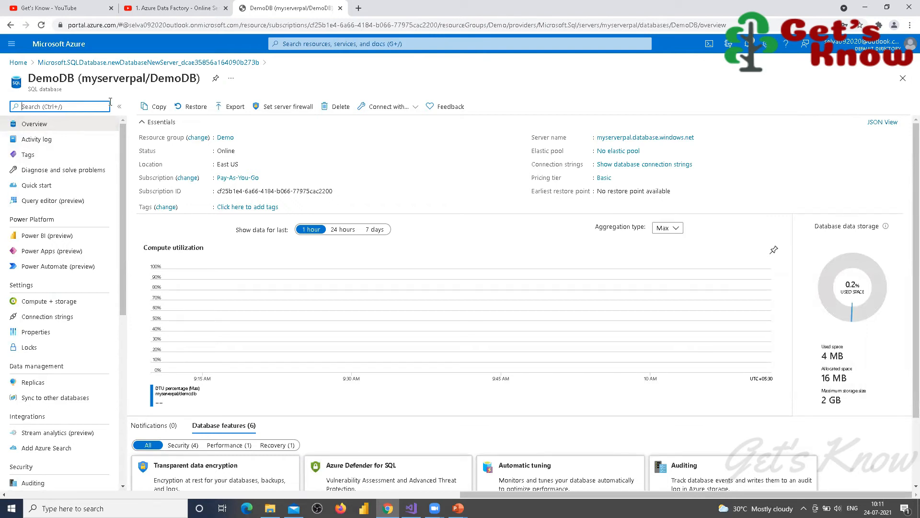
scroll(101, 179, down, 4)
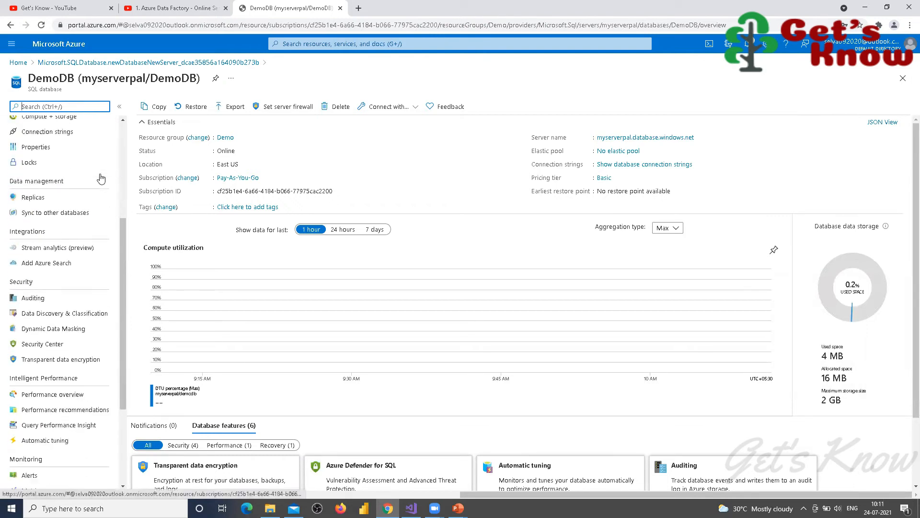
scroll(100, 179, down, 2)
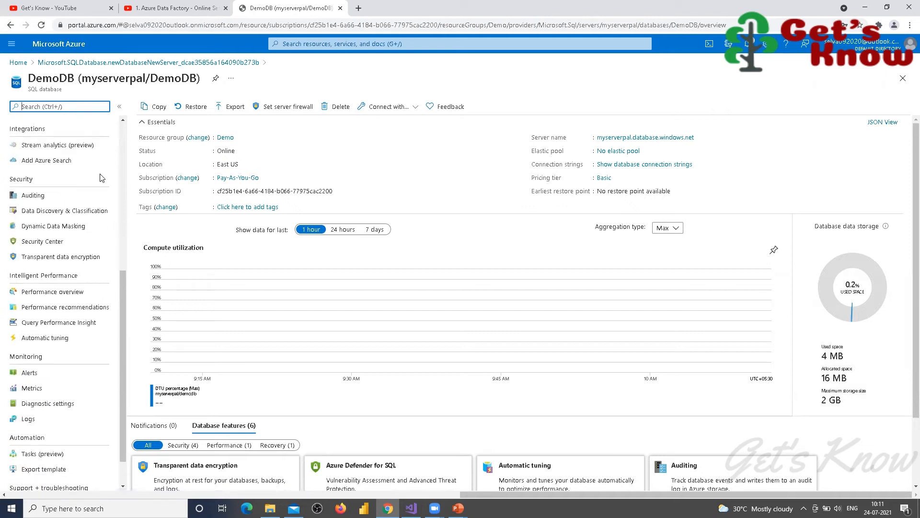
scroll(102, 177, down, 1)
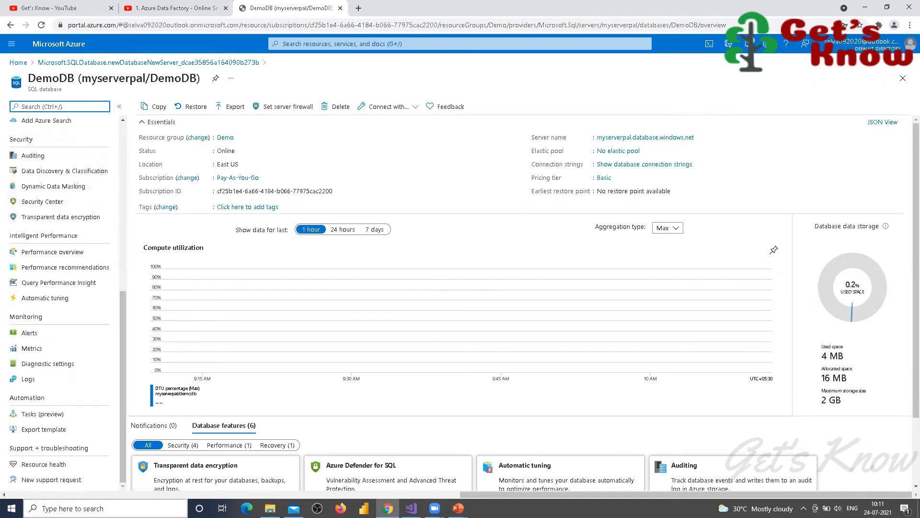
scroll(84, 397, up, 1)
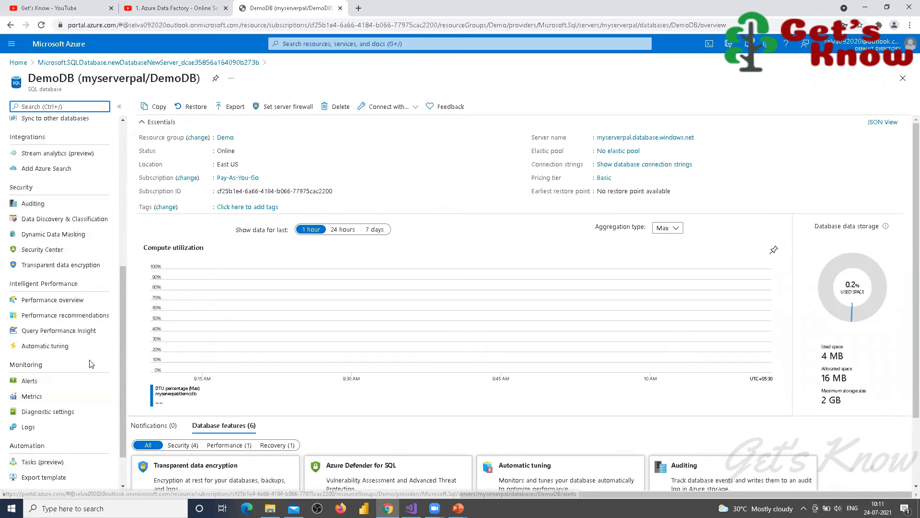
scroll(90, 364, down, 1)
scroll(91, 364, up, 7)
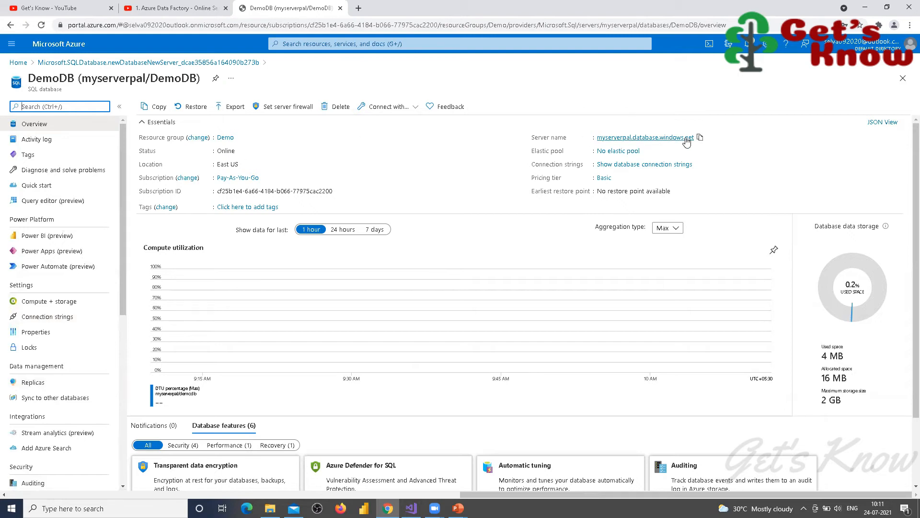
Step: Open server myserverpal from DemoDB's overview and confirm it lists DemoDB as Online Basic
click(621, 139)
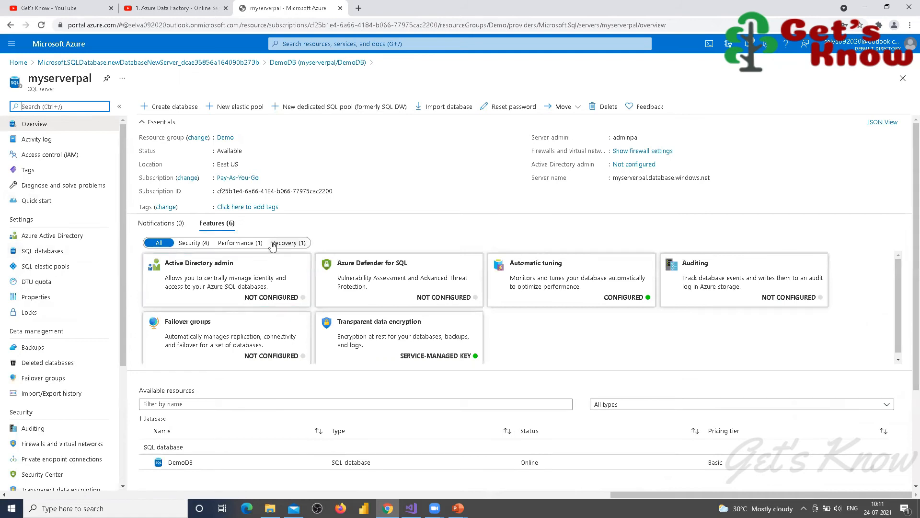
scroll(272, 245, down, 3)
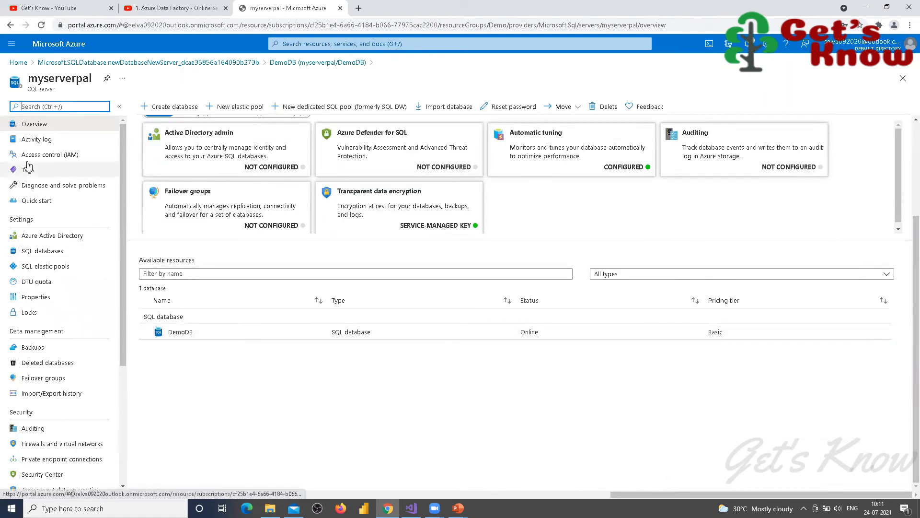
scroll(69, 259, down, 4)
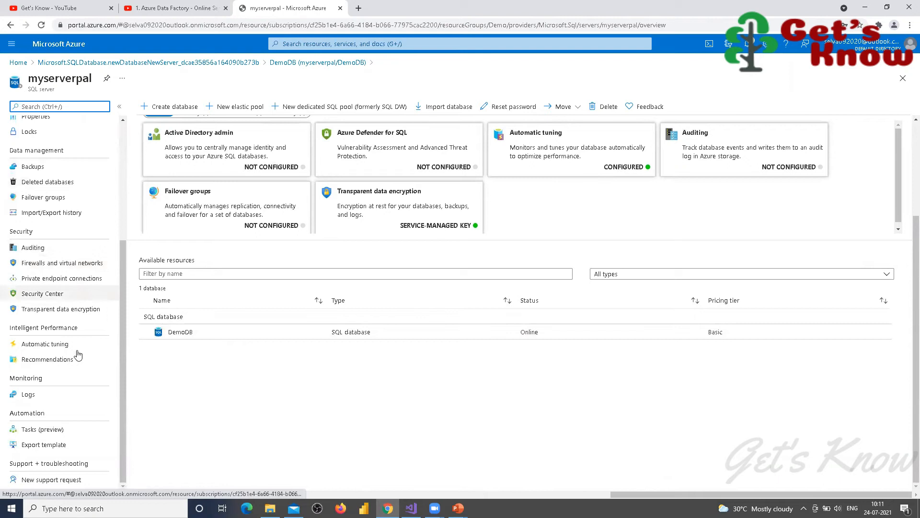
scroll(98, 312, up, 4)
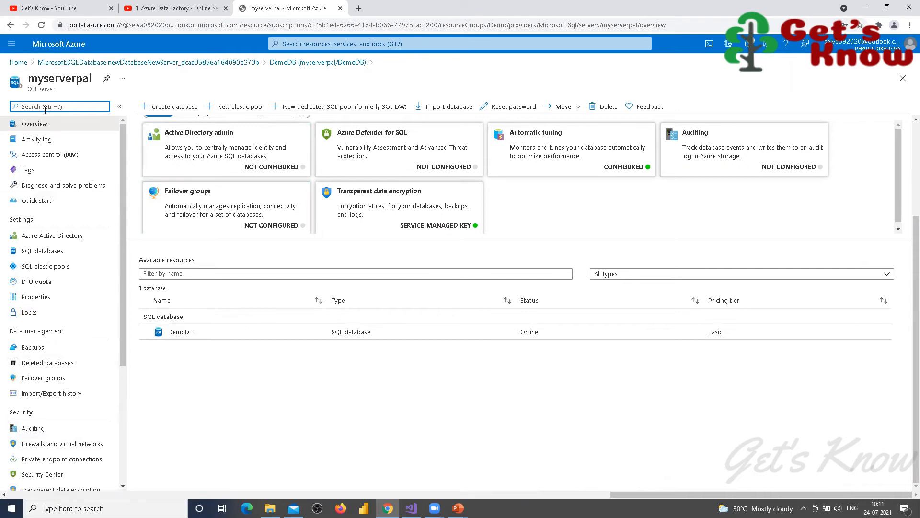
Step: From Home, open DemoDB's Replicas page and start creating a geo replica
click(18, 63)
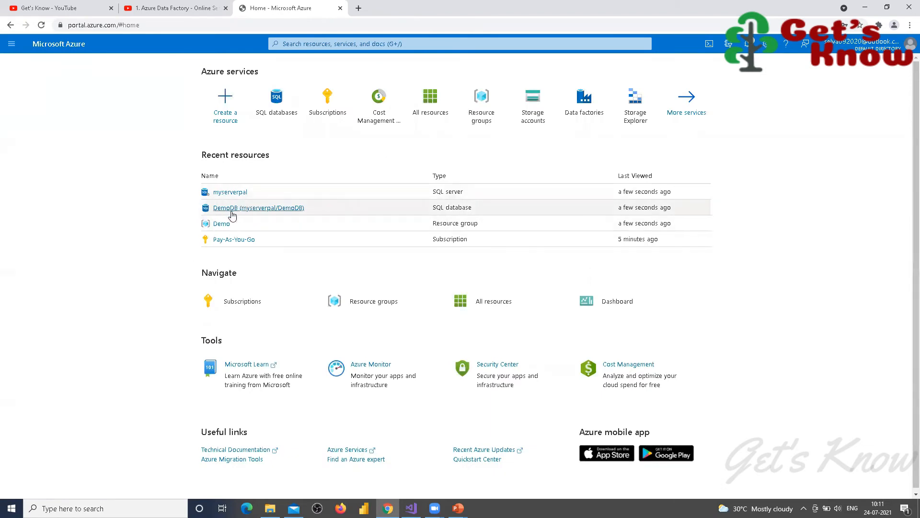
click(230, 209)
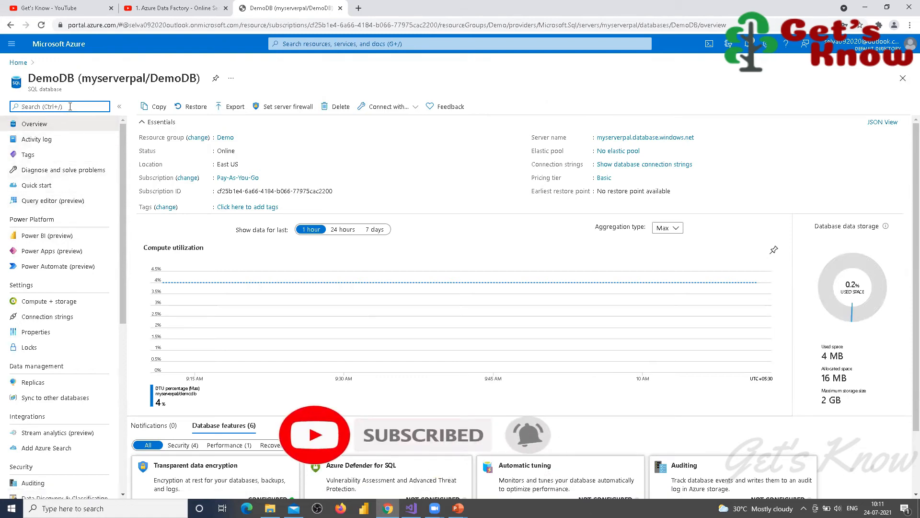
text(re)
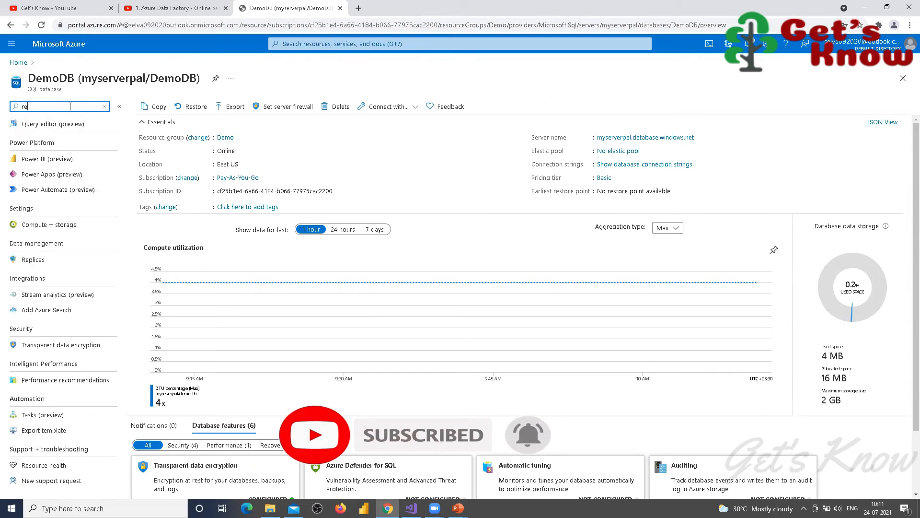
text(plo)
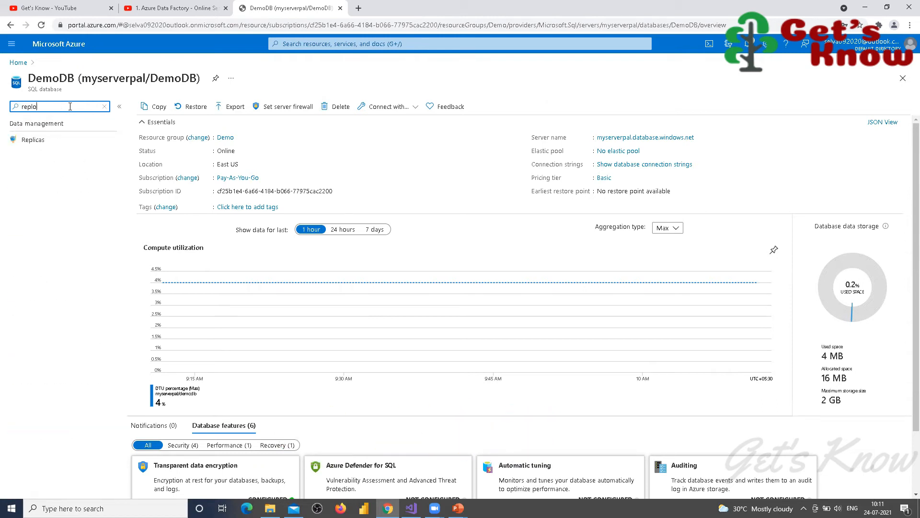
click(32, 141)
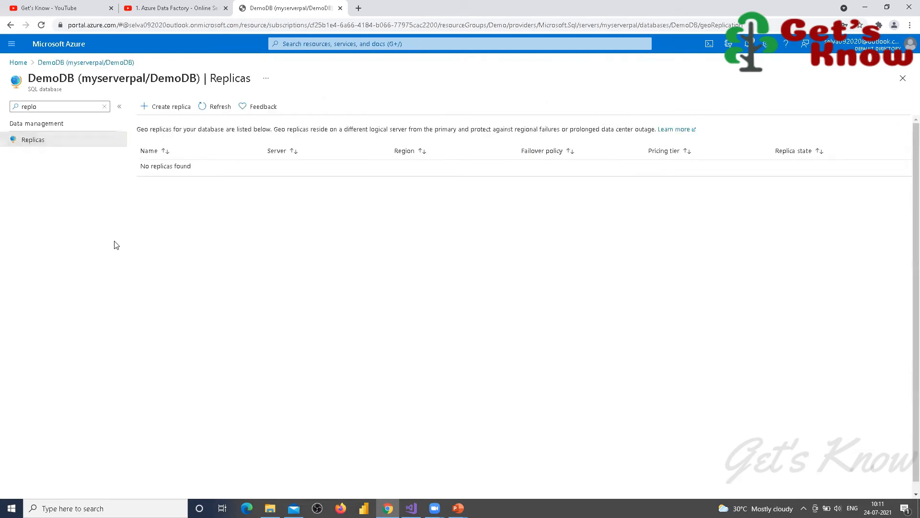
click(163, 107)
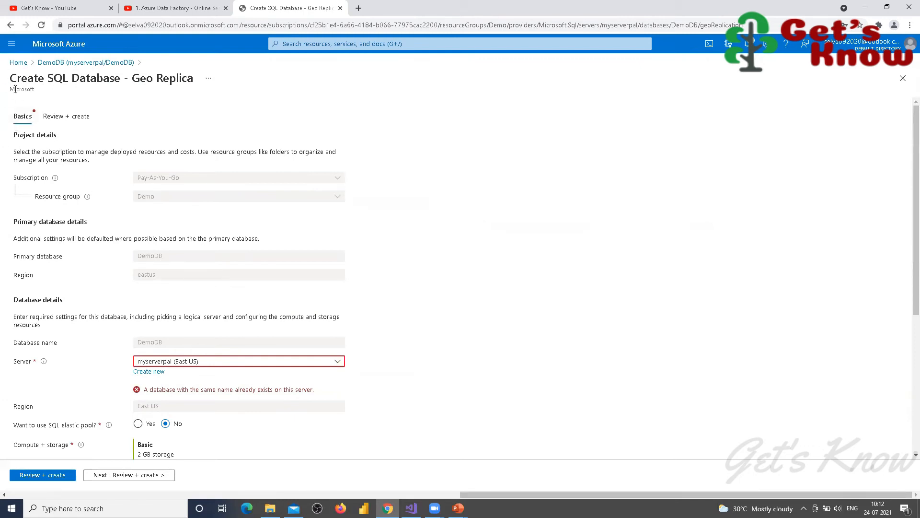
Step: Abandon the replica form and return to DemoDB's empty Replicas page
click(18, 67)
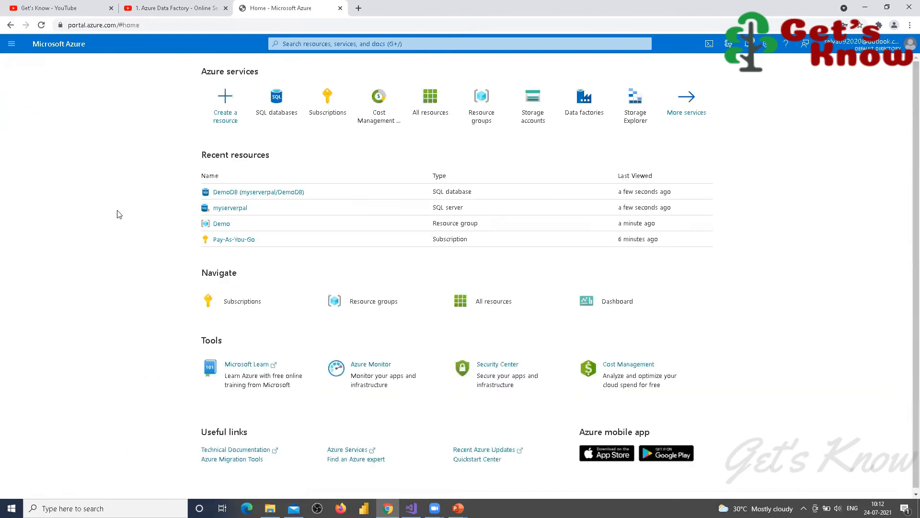
click(228, 192)
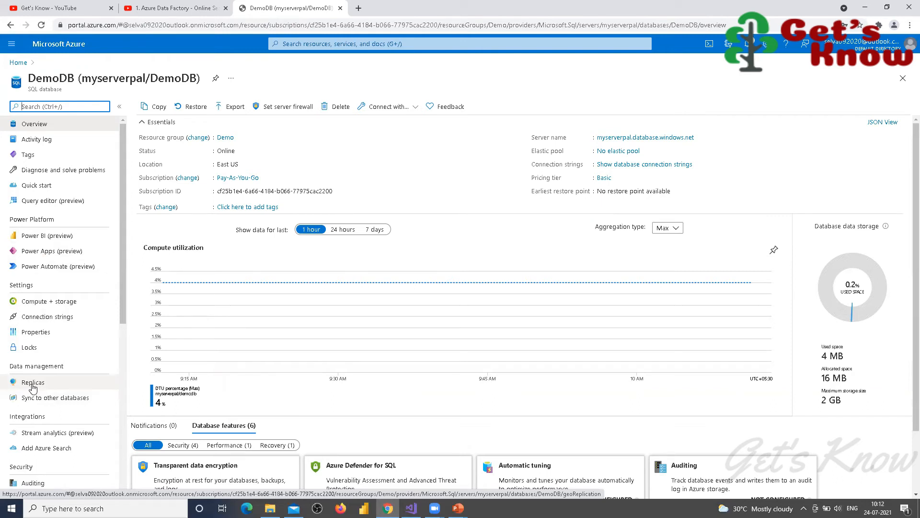
click(32, 384)
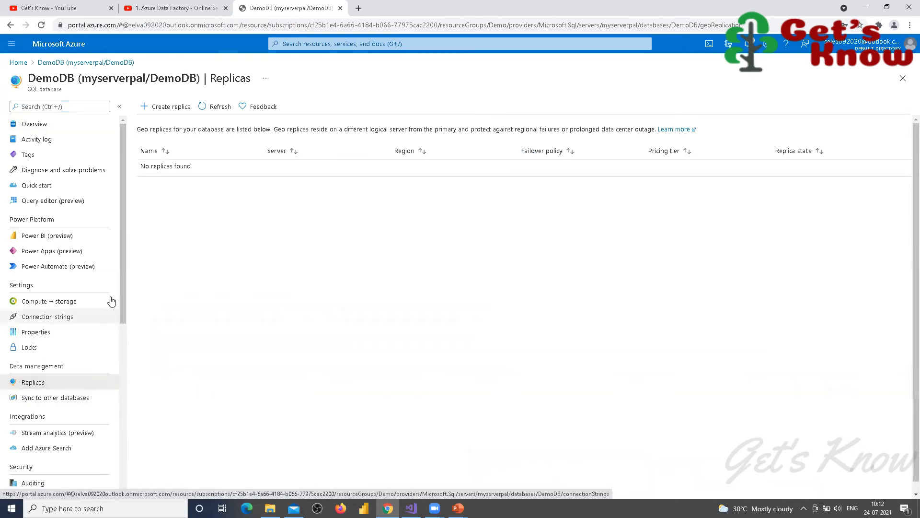
Step: Start a new DemoDB geo replica and begin creating a new server for it
click(168, 109)
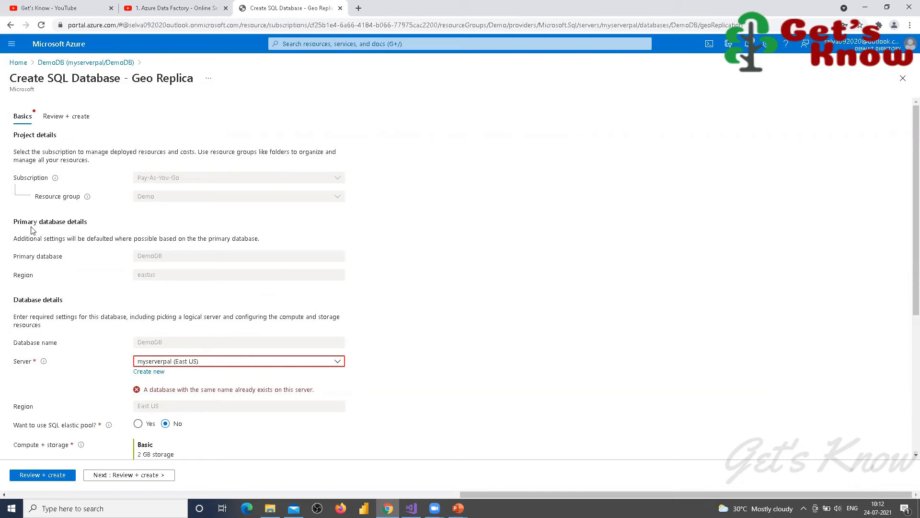
scroll(141, 177, down, 3)
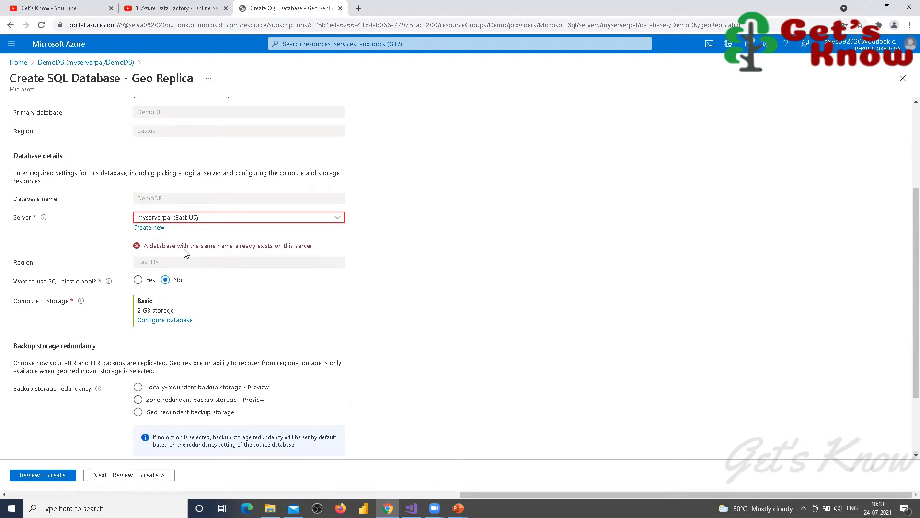
click(152, 232)
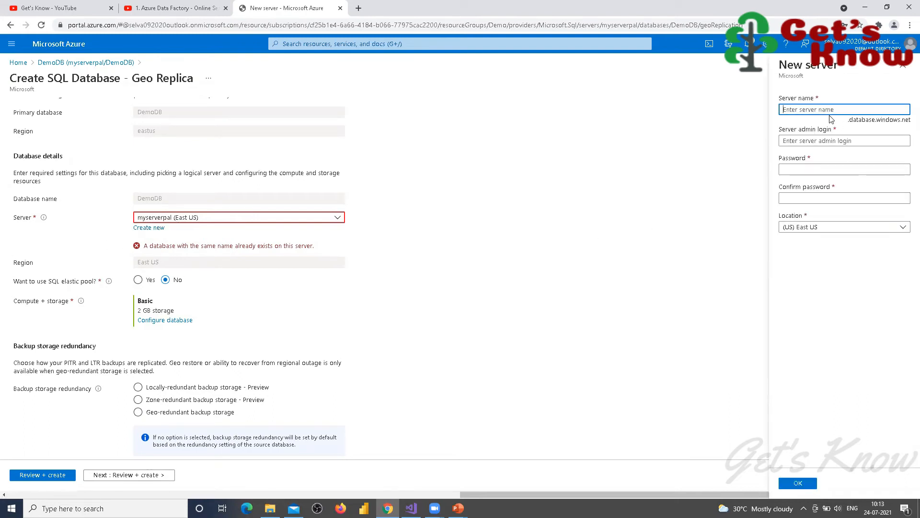
Step: Define new server myserverreplica with an admin login and matching password, and confirm it
text(myserver)
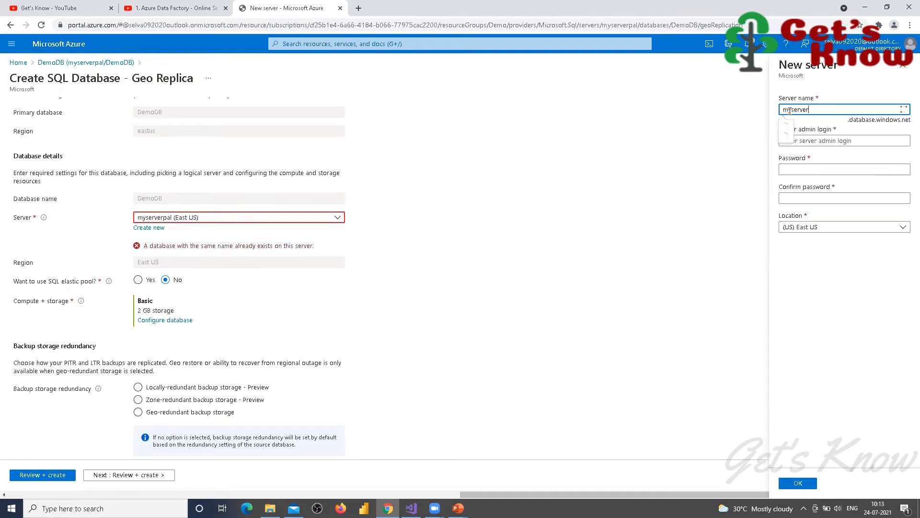
text(replica)
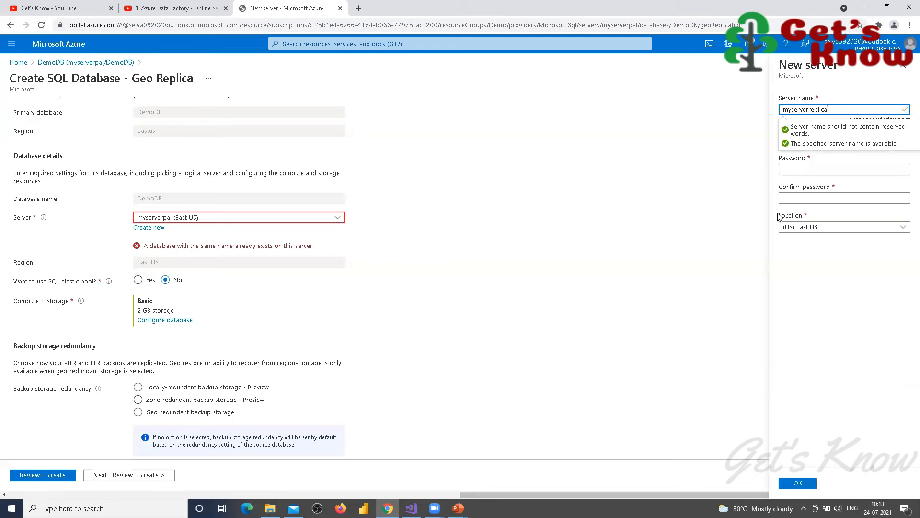
key(Tab)
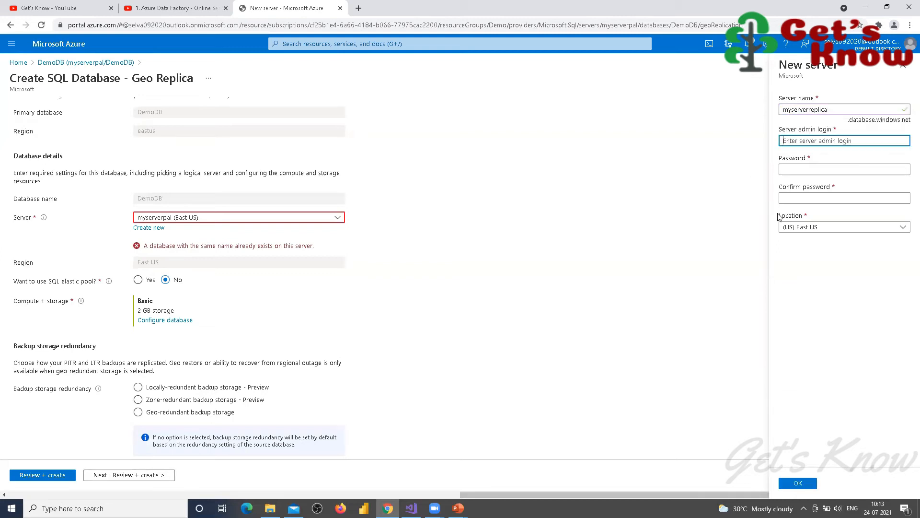
text(adminpal)
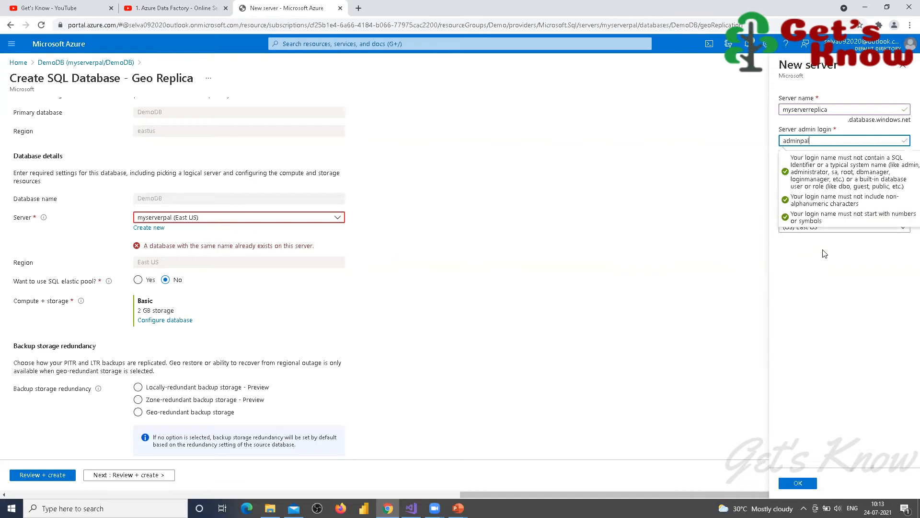
key(Tab)
text(Pa)
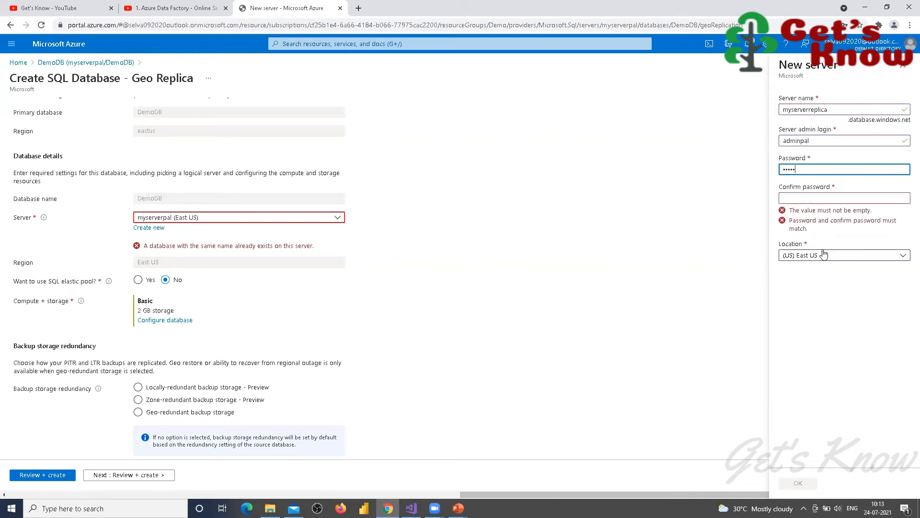
key(Tab)
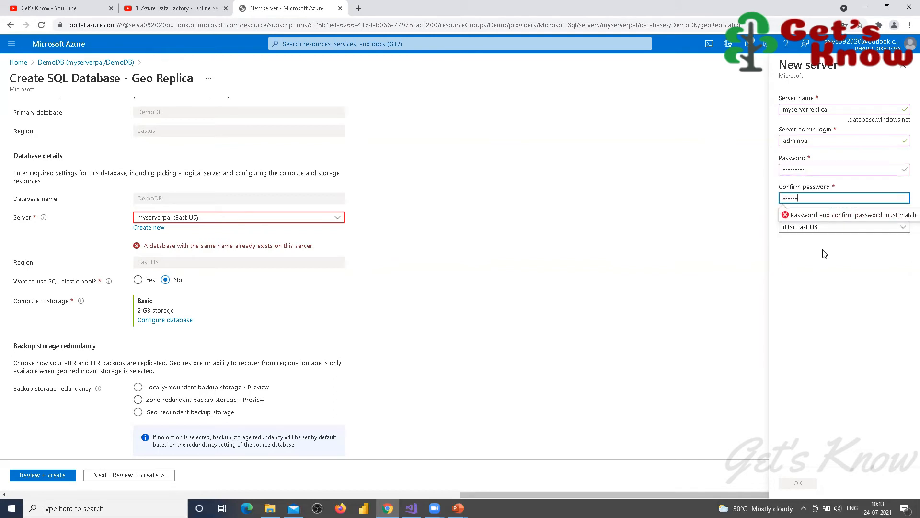
key(Tab)
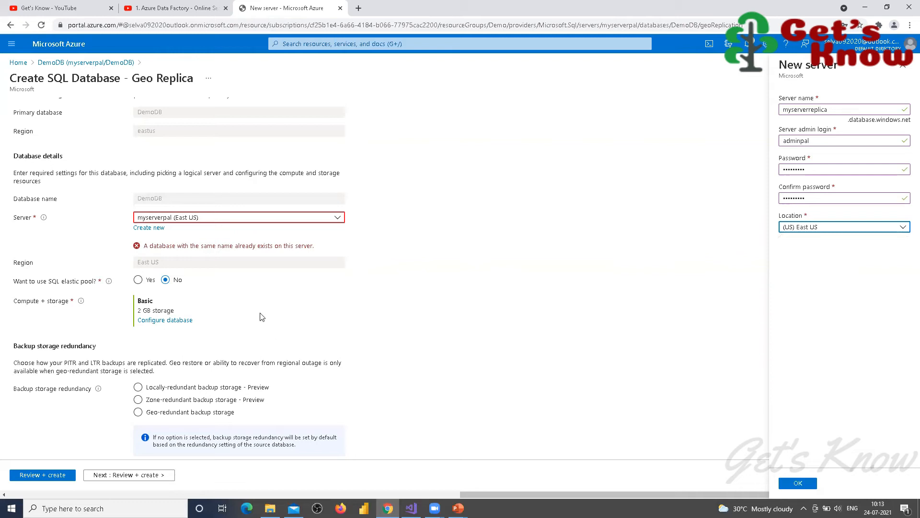
click(798, 483)
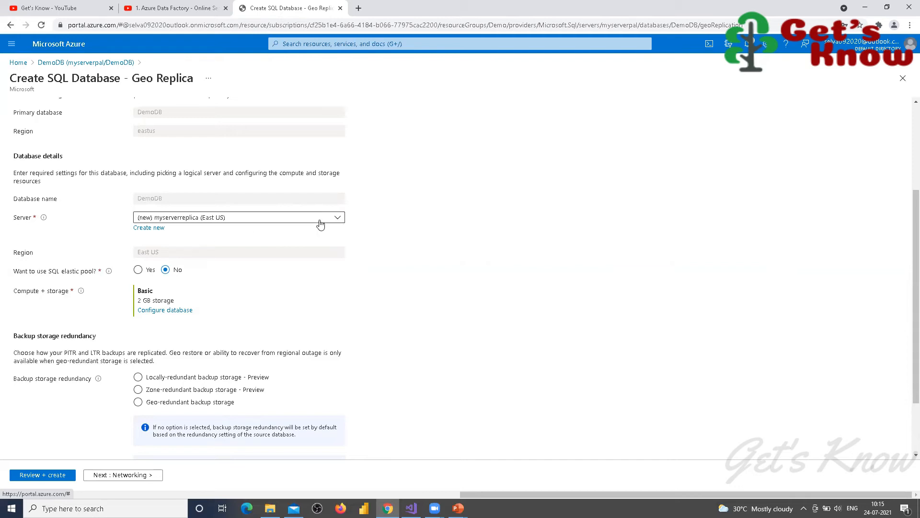
Step: Check the replica's server list without changing it, then leave the form for Home
click(338, 218)
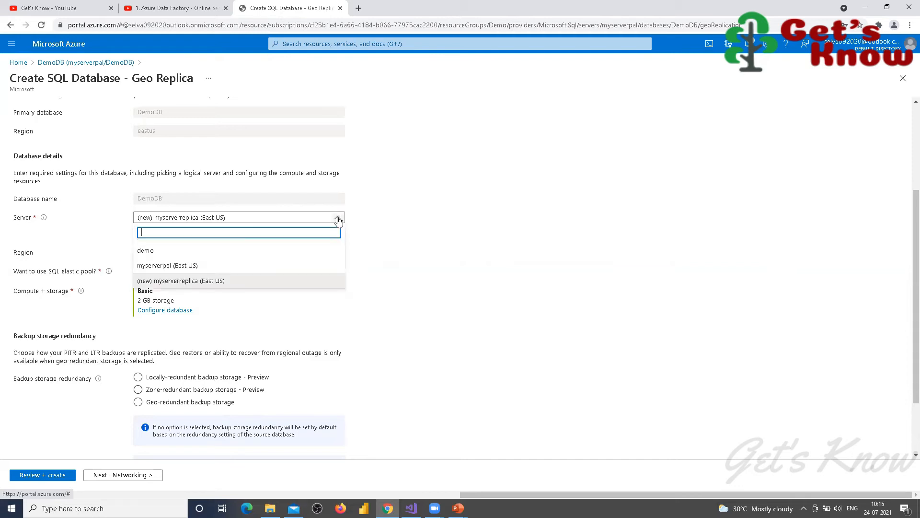
click(452, 218)
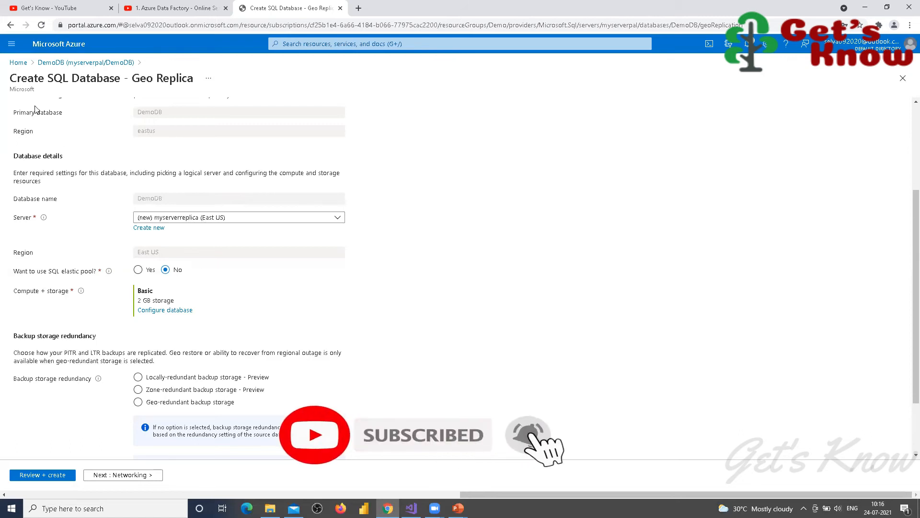
click(17, 65)
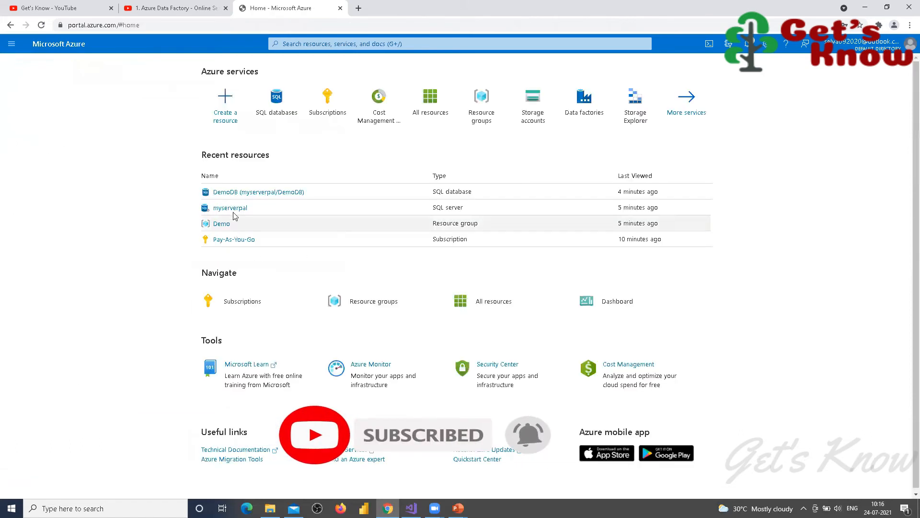
Step: Reopen DemoDB's Replicas page, start a new geo replica and review the server list, keeping myserverpal
click(225, 193)
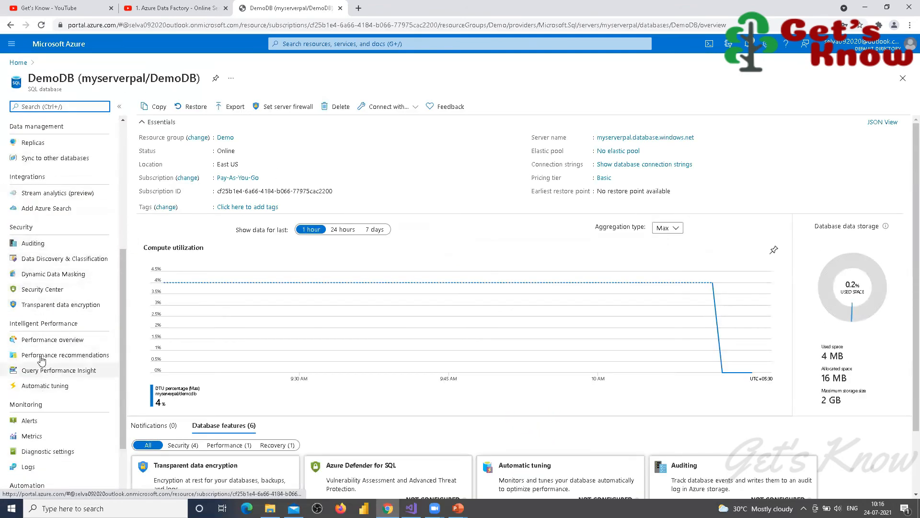
scroll(37, 269, up, 3)
click(30, 286)
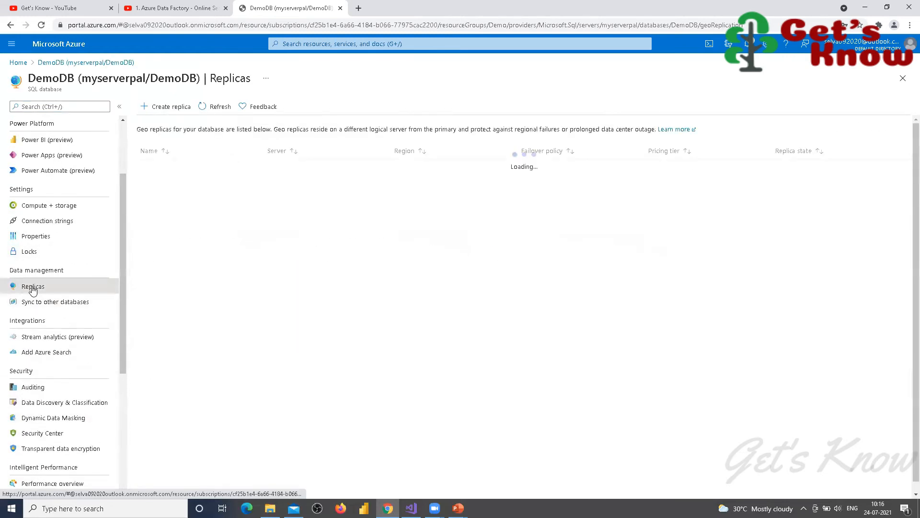
click(171, 106)
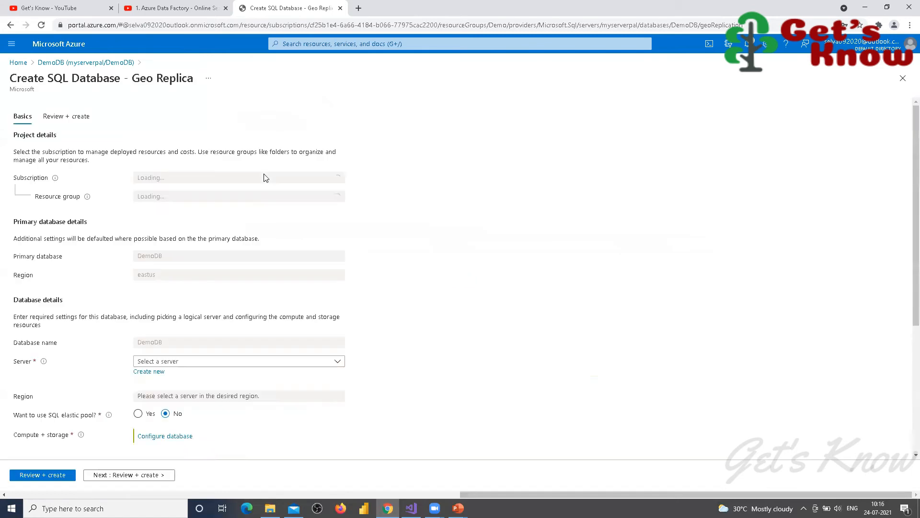
click(338, 362)
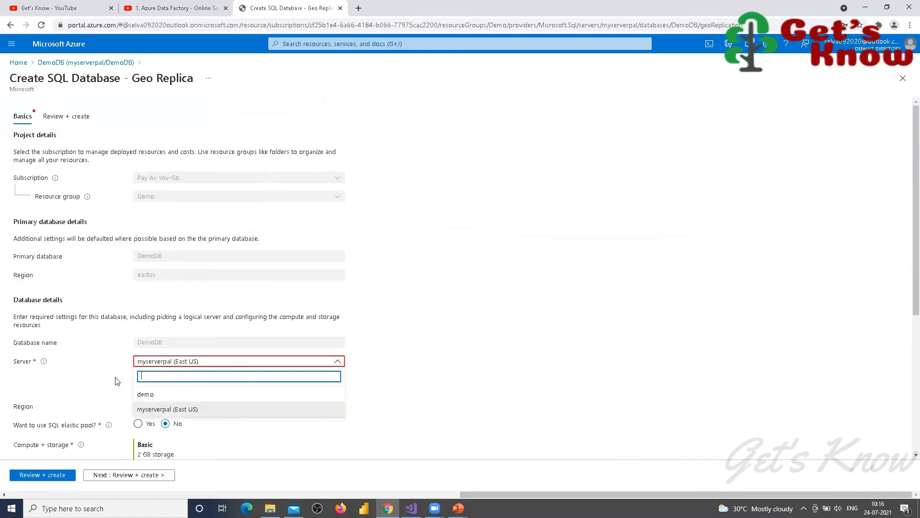
click(118, 380)
Step: Create new server myserverreplica in (US) West US with an admin login and matching password
click(157, 374)
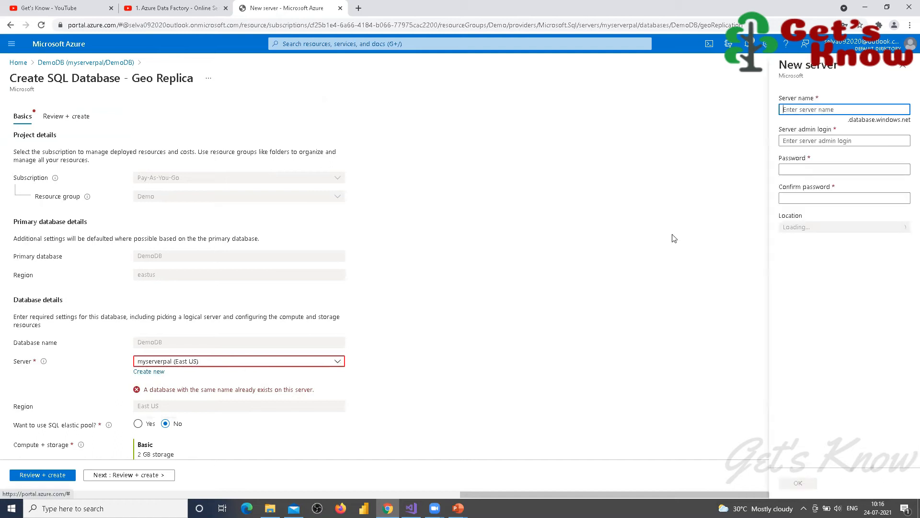
text(myserverreplica)
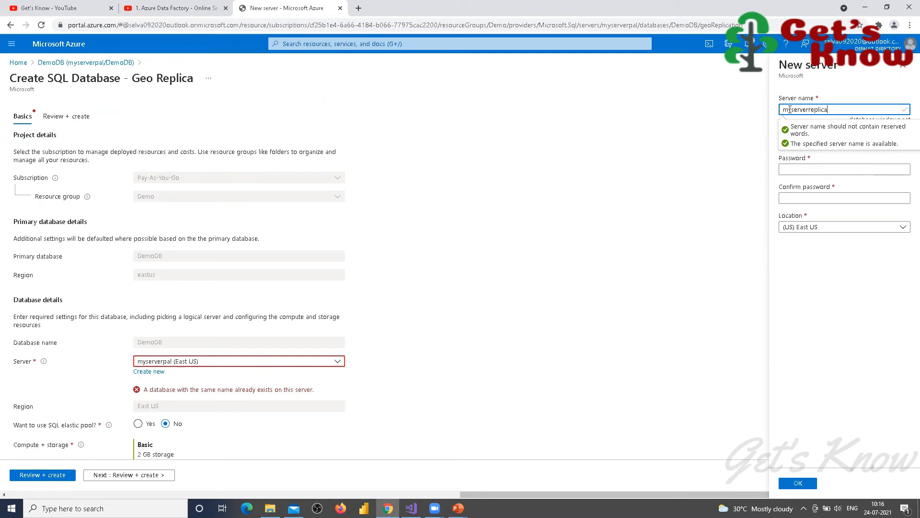
key(Tab)
text(adminpal)
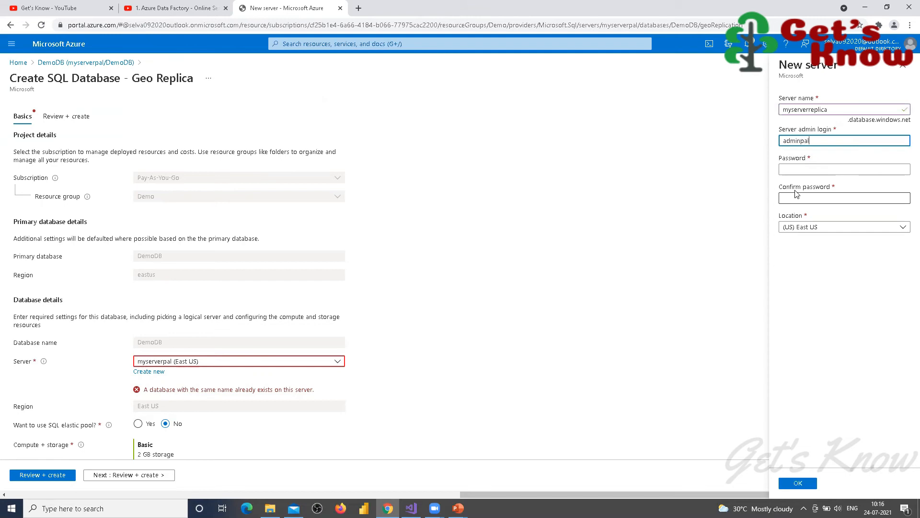
key(Tab)
text(••••••••••)
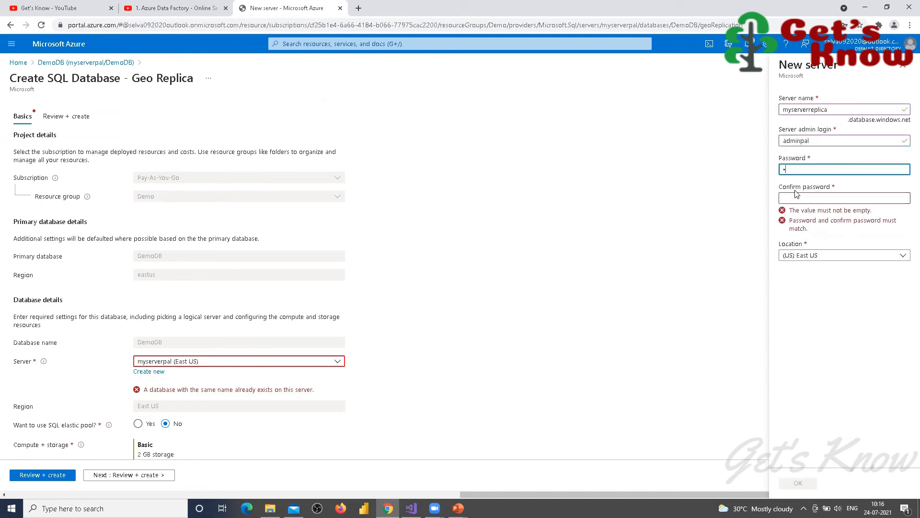
key(Tab)
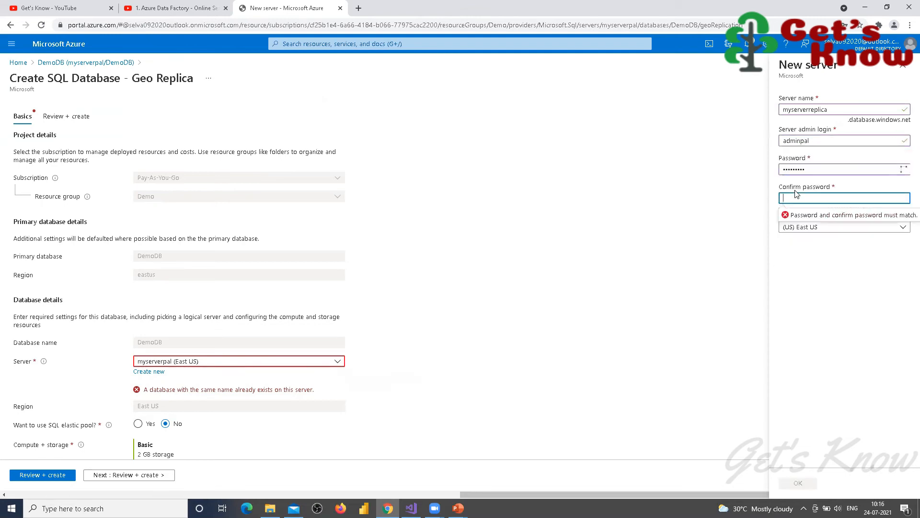
text(••••••••••)
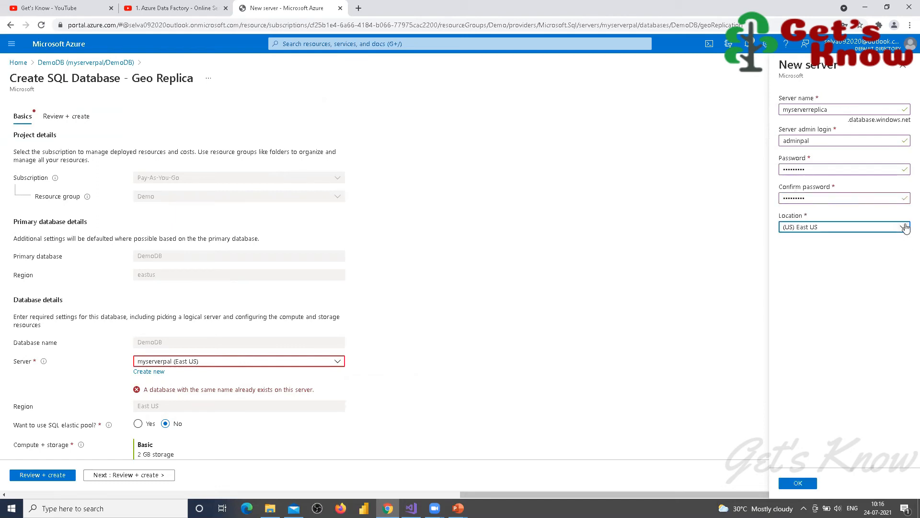
click(904, 227)
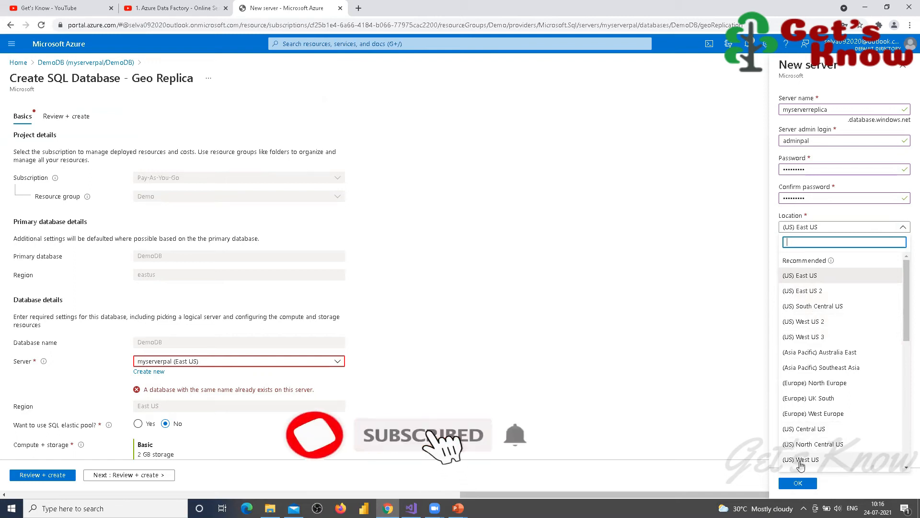
click(800, 461)
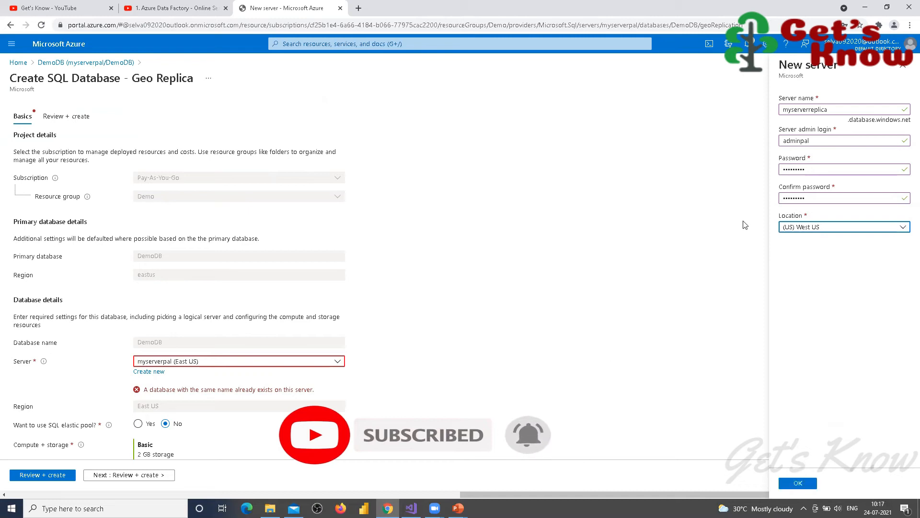
click(798, 484)
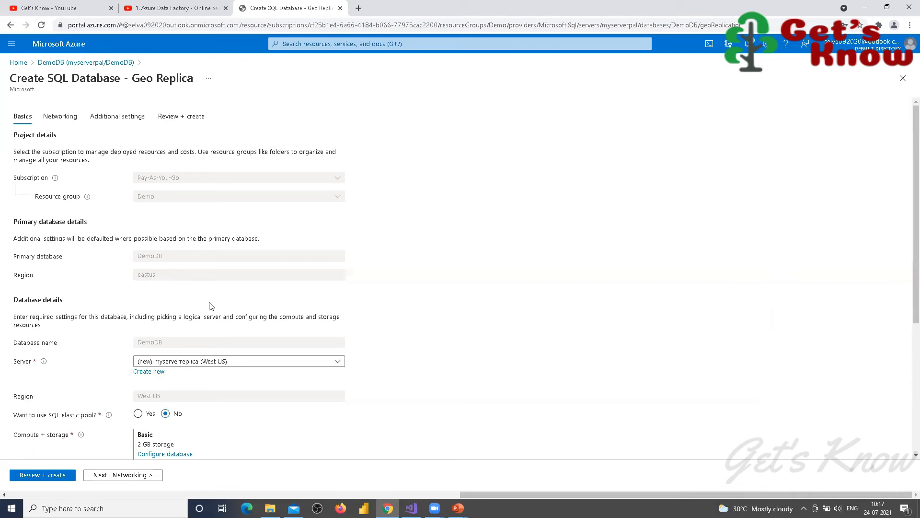
Step: Scroll the Geo Replica form to verify myserverreplica (West US), no elastic pool, Basic 2 GB compute
scroll(139, 335, down, 3)
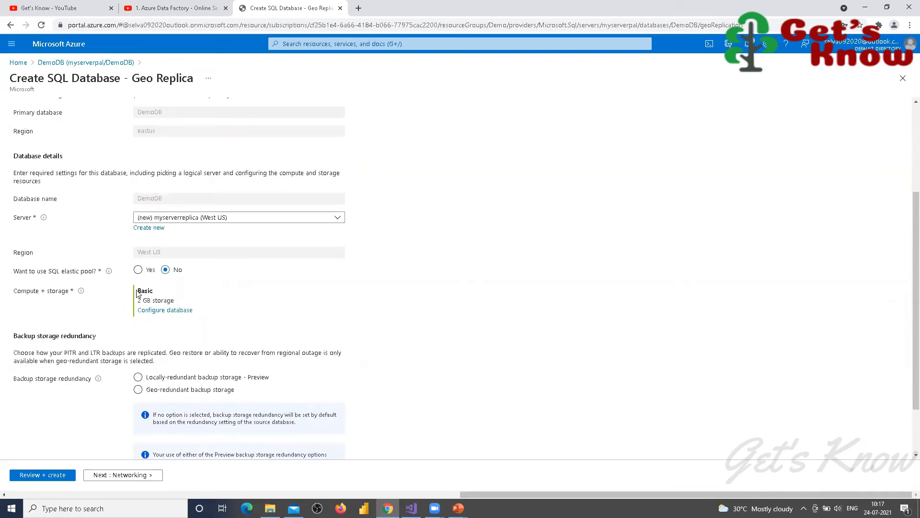
click(150, 377)
scroll(68, 187, up, 2)
scroll(62, 137, up, 1)
scroll(108, 230, down, 5)
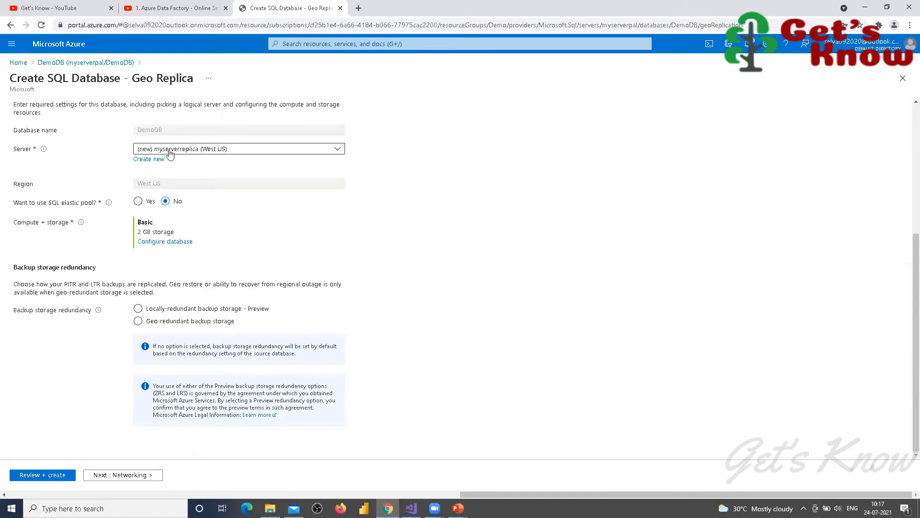
scroll(169, 153, up, 3)
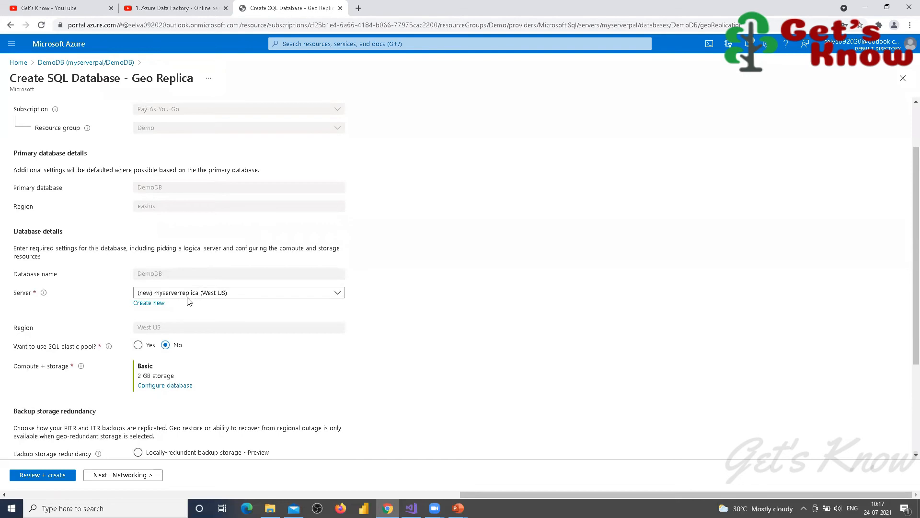
scroll(214, 332, down, 3)
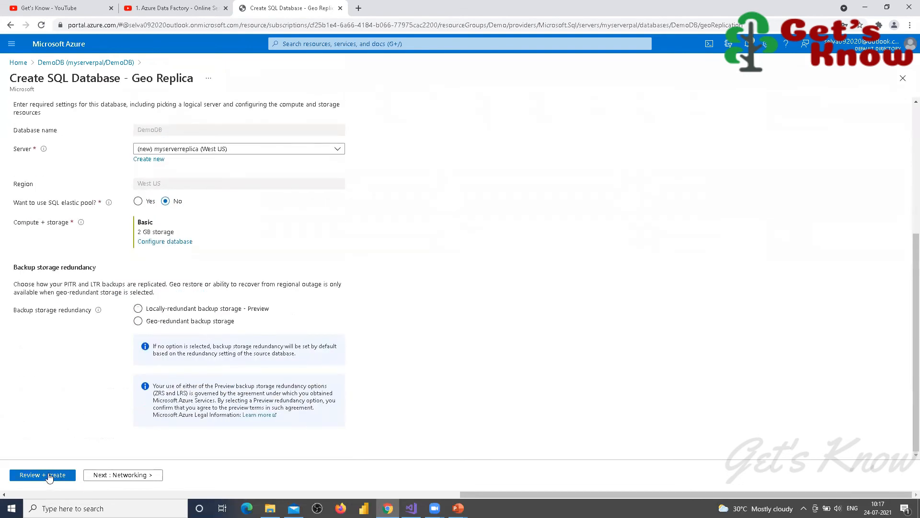
Step: Review the geo replica settings and start its deployment
click(49, 475)
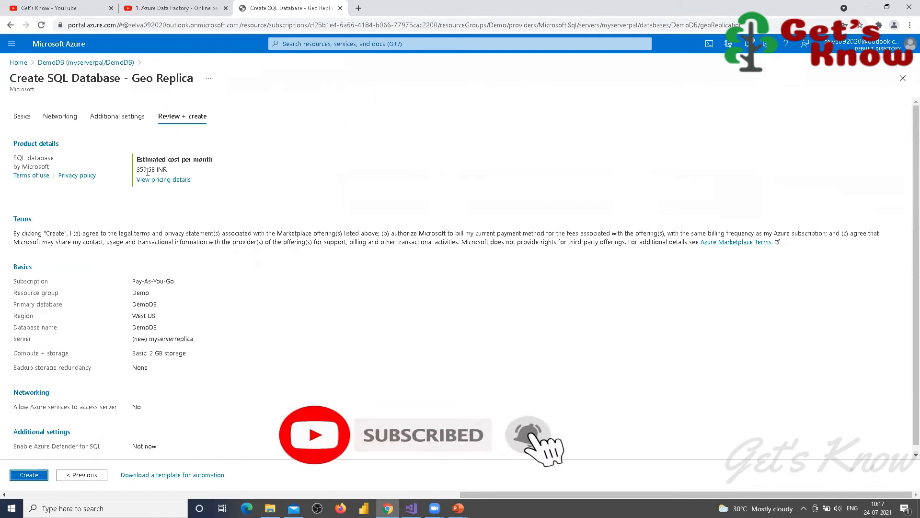
click(28, 475)
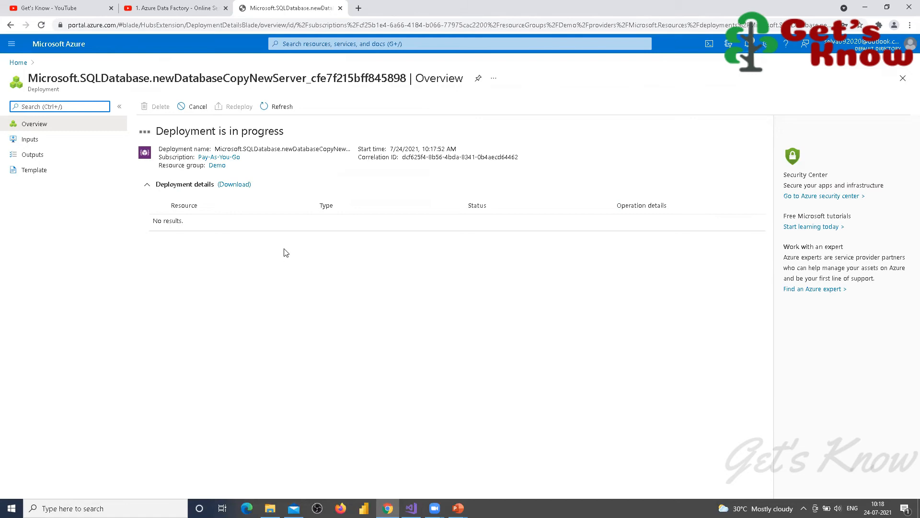
Step: From the Demo resource group, refresh and open the in-progress deployment via notifications
click(11, 64)
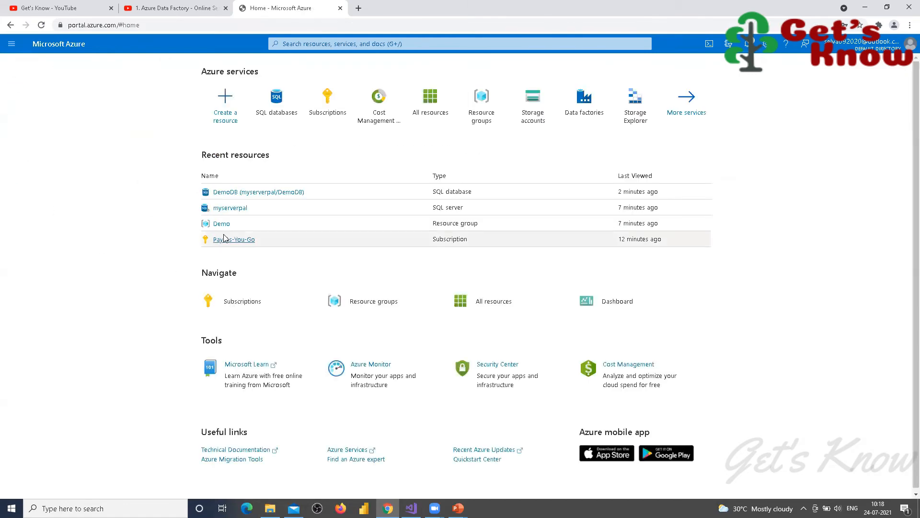
click(222, 226)
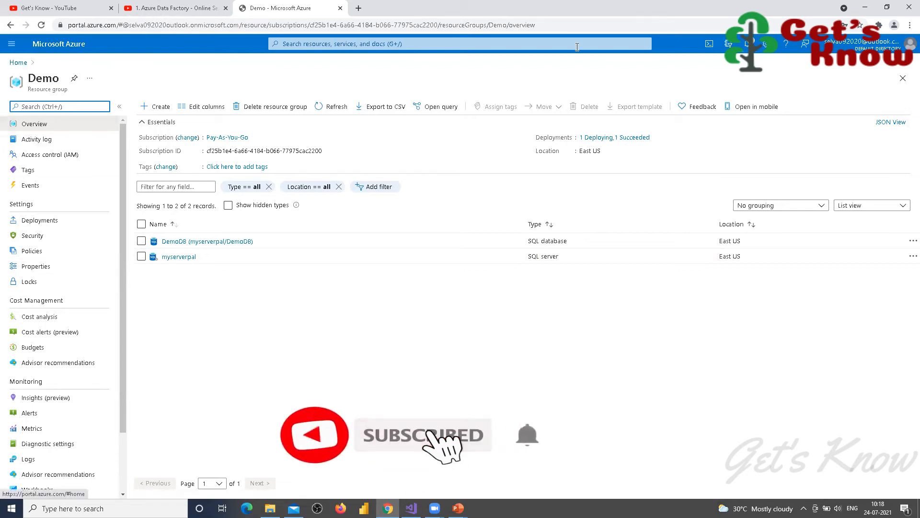
click(747, 44)
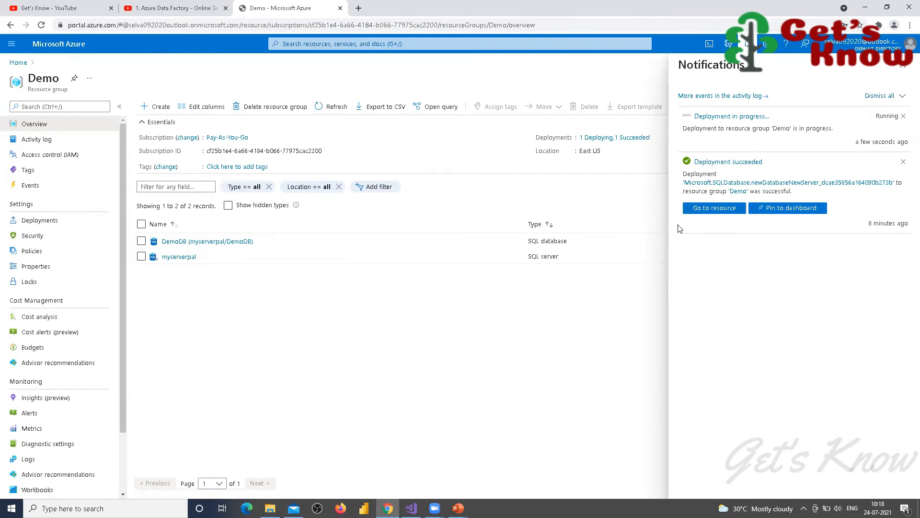
click(905, 69)
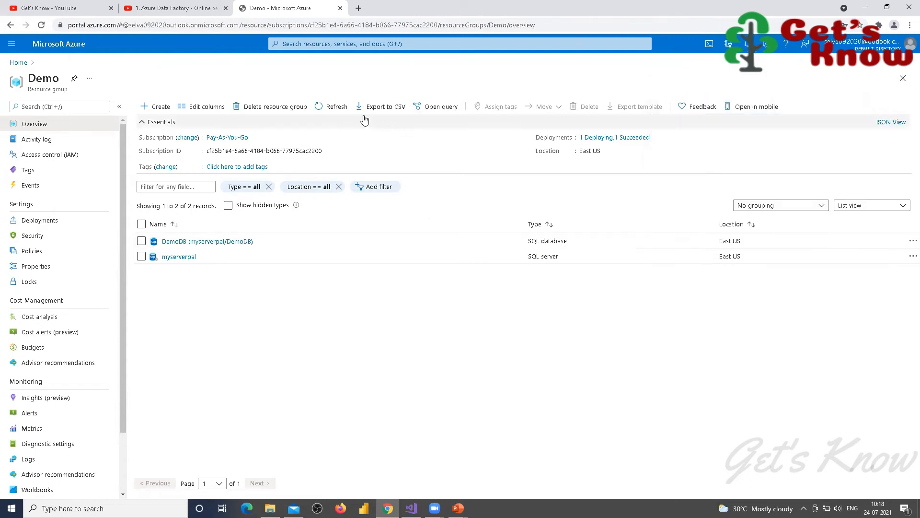
click(335, 108)
click(336, 109)
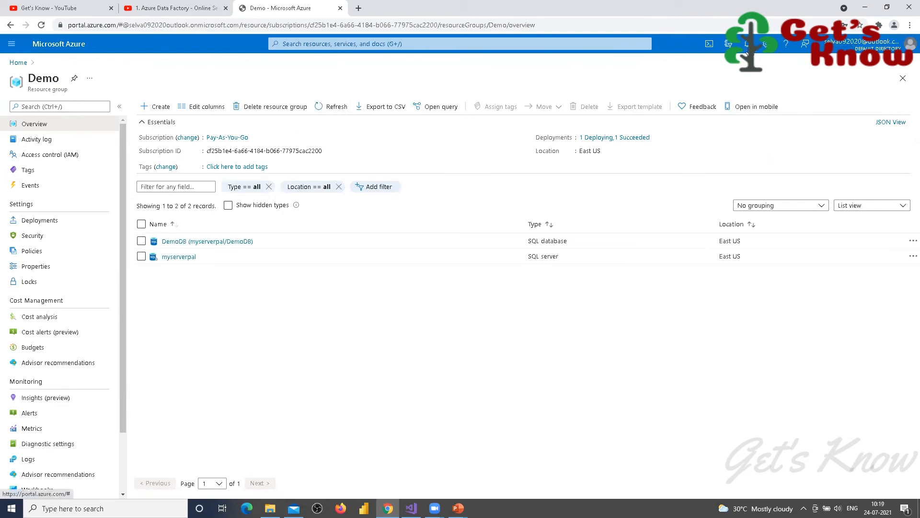
click(748, 47)
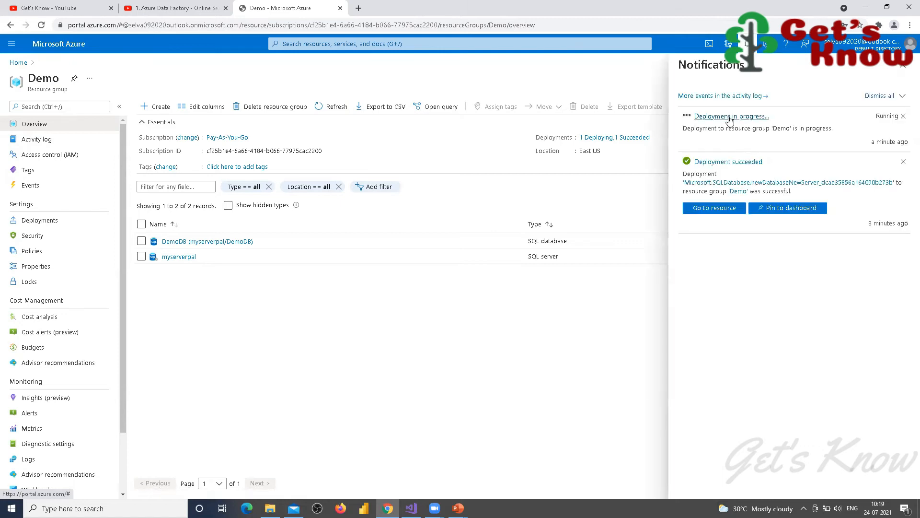
click(731, 117)
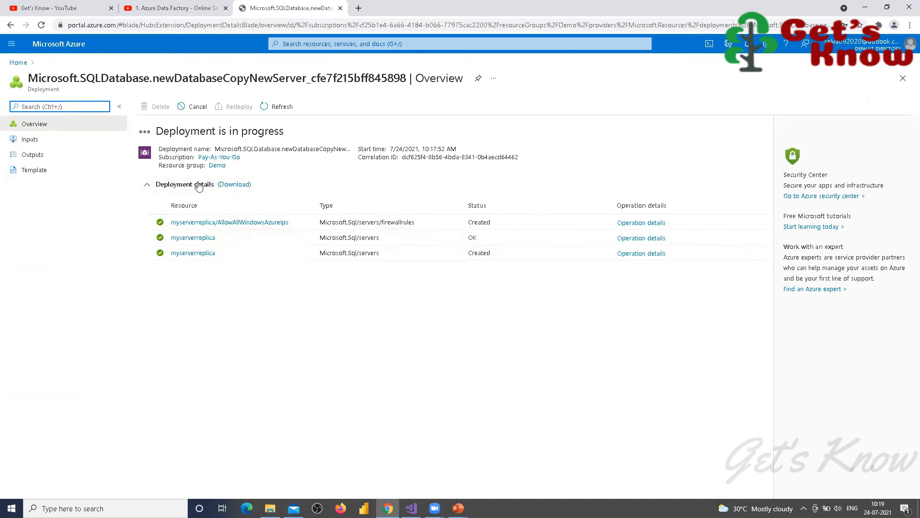
click(283, 109)
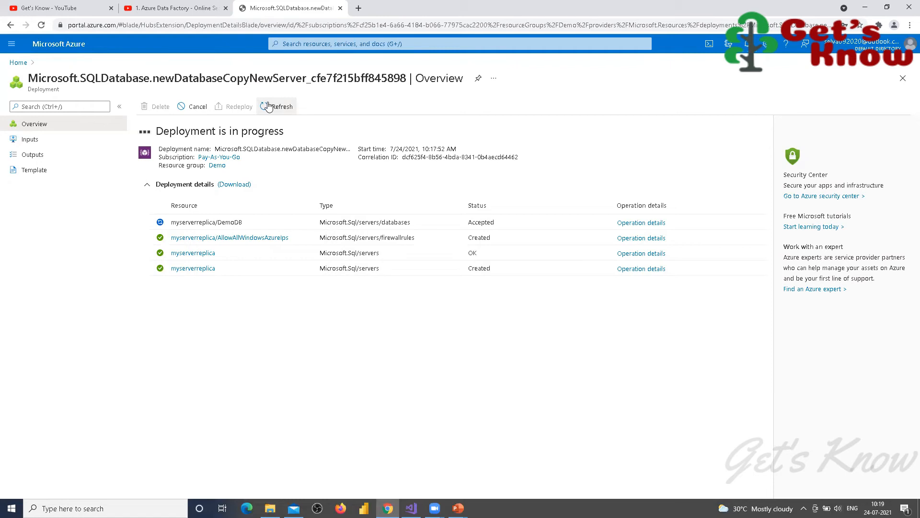
click(269, 106)
Step: In a new portal tab, open the myserverreplica server from resource group Demo
right_click(17, 63)
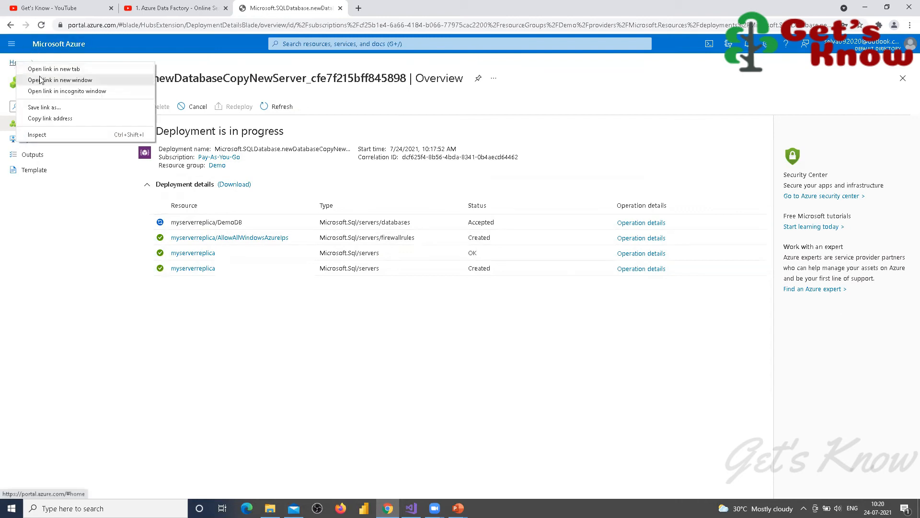
click(46, 70)
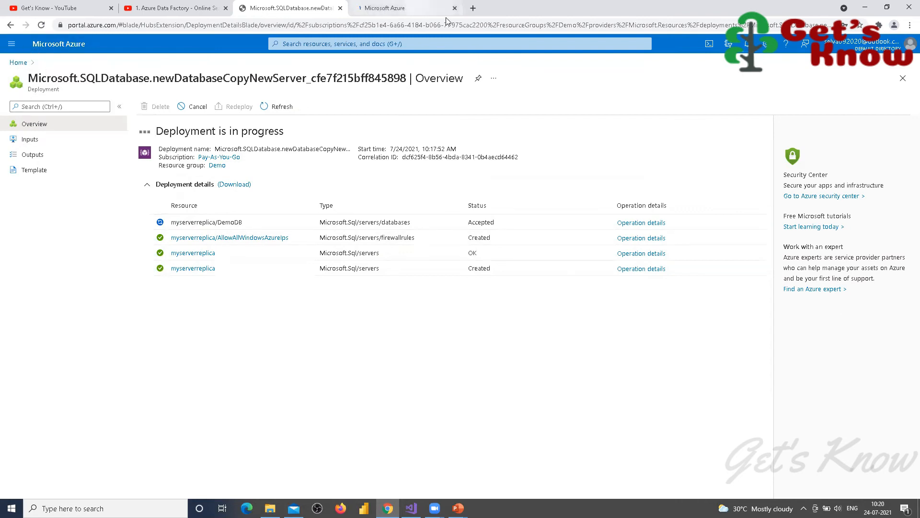
key(ctrl+Tab)
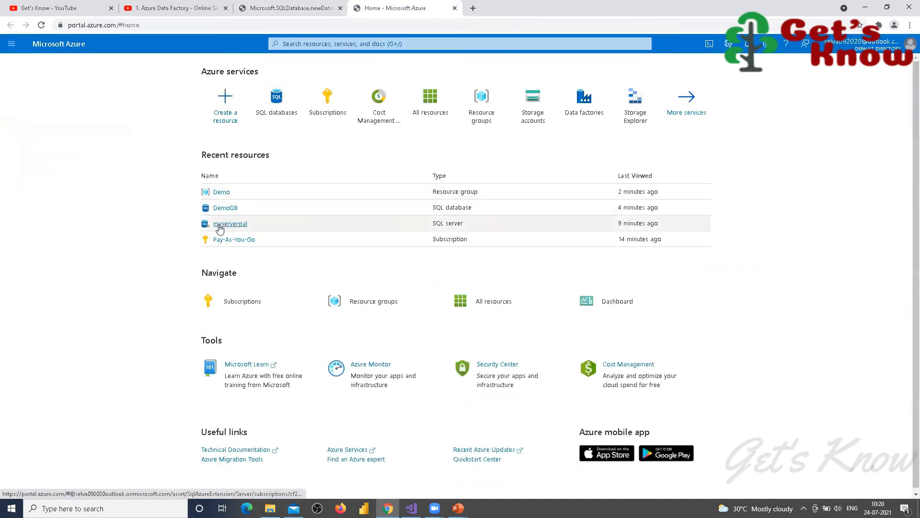
click(222, 193)
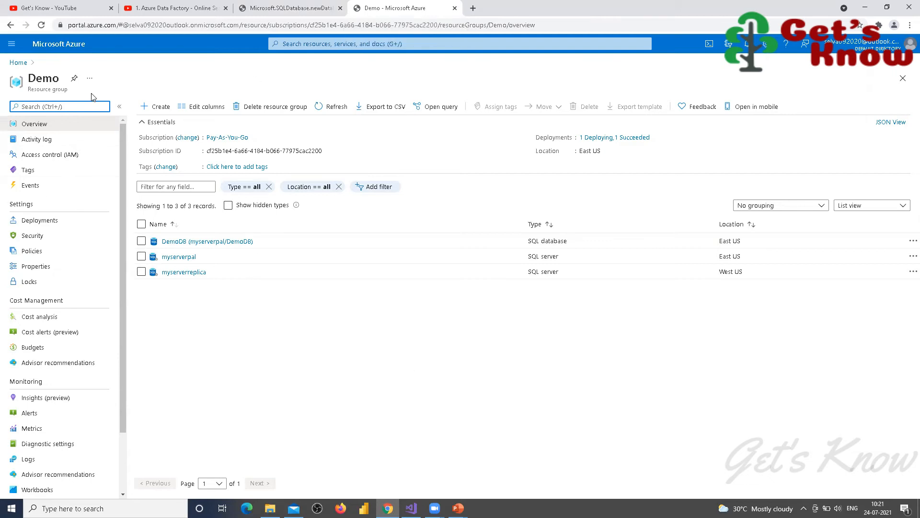
click(177, 277)
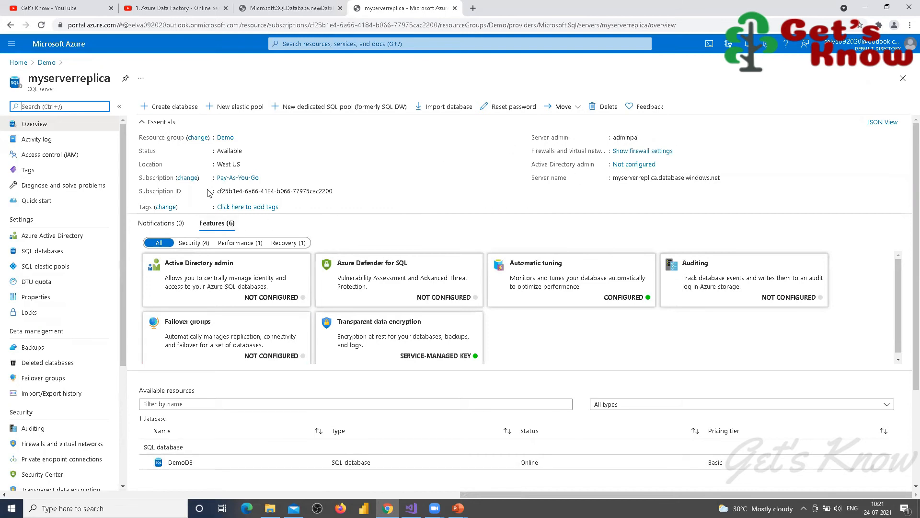
Step: Open the DemoDB database listed on the myserverreplica overview
scroll(182, 331, down, 1)
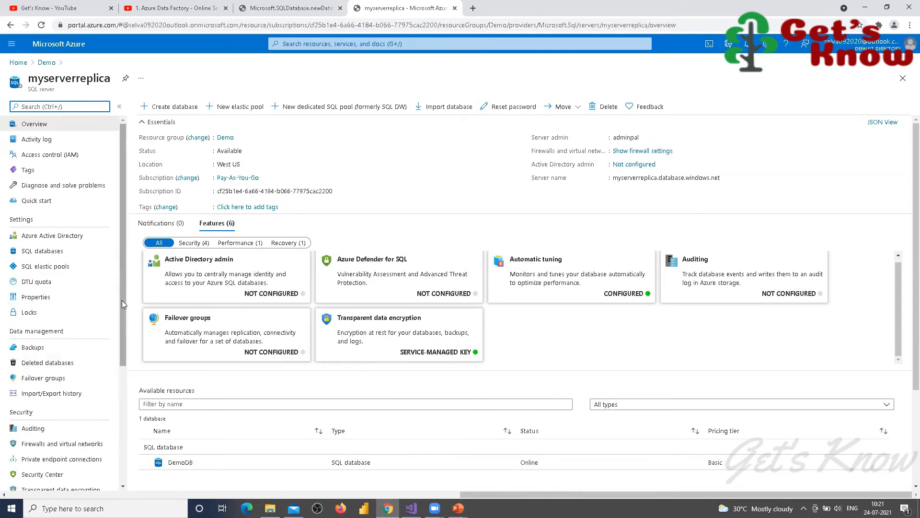
scroll(58, 335, down, 4)
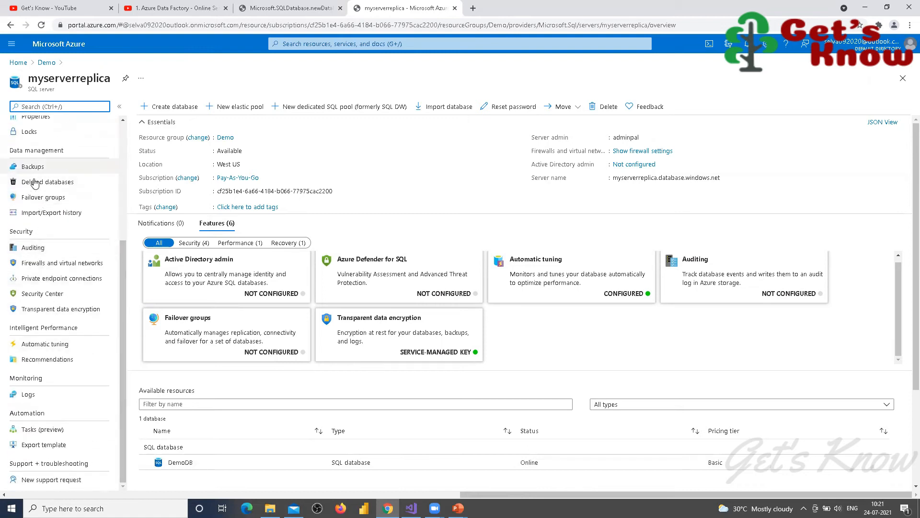
scroll(35, 184, up, 4)
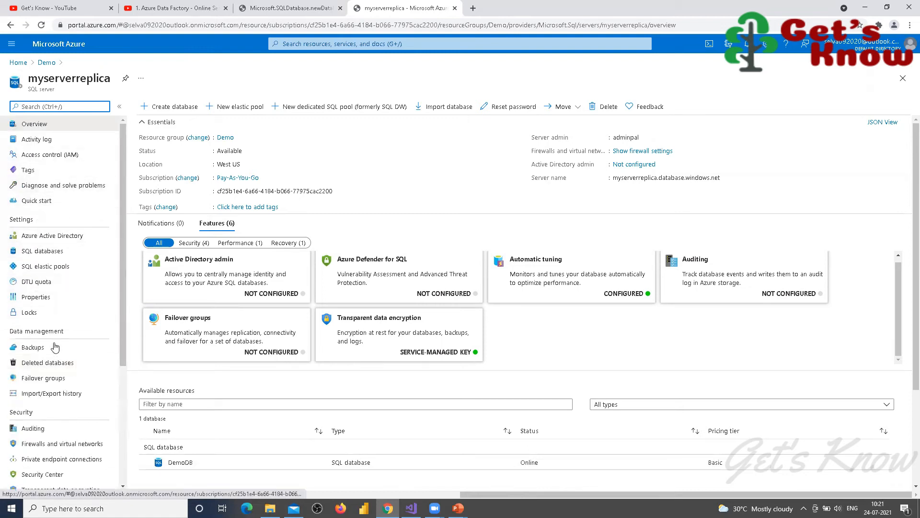
click(181, 462)
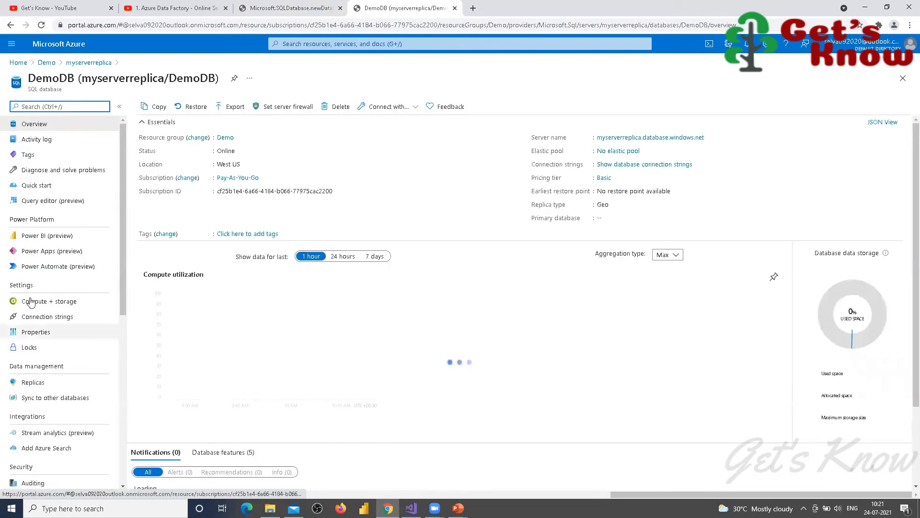
scroll(31, 263, down, 2)
Step: Show DemoDB's Replicas list and bring up the West US geo replica's actions
click(30, 335)
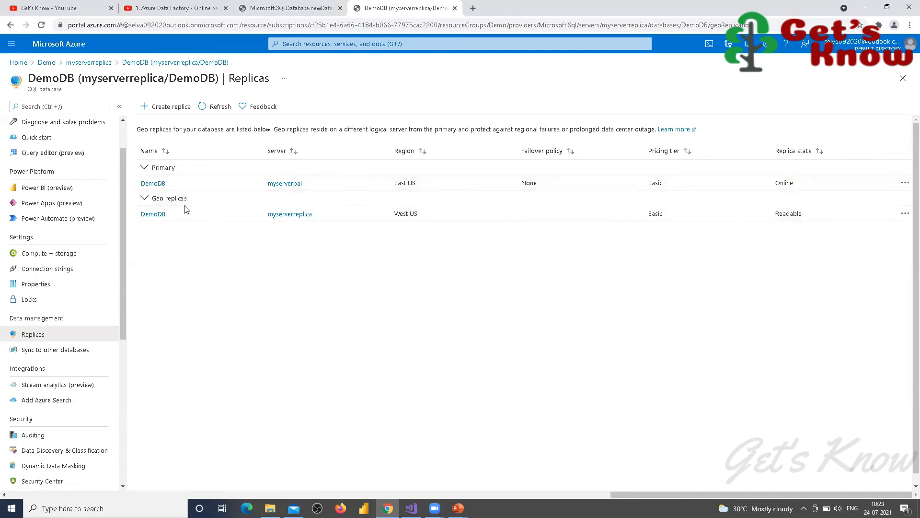
click(906, 214)
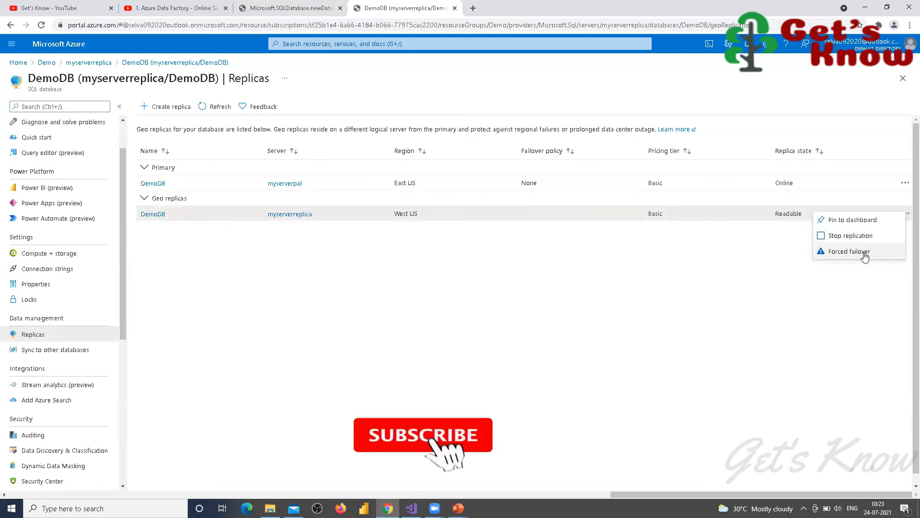
Step: Choose Forced failover for DemoDB's West US geo replica
click(906, 184)
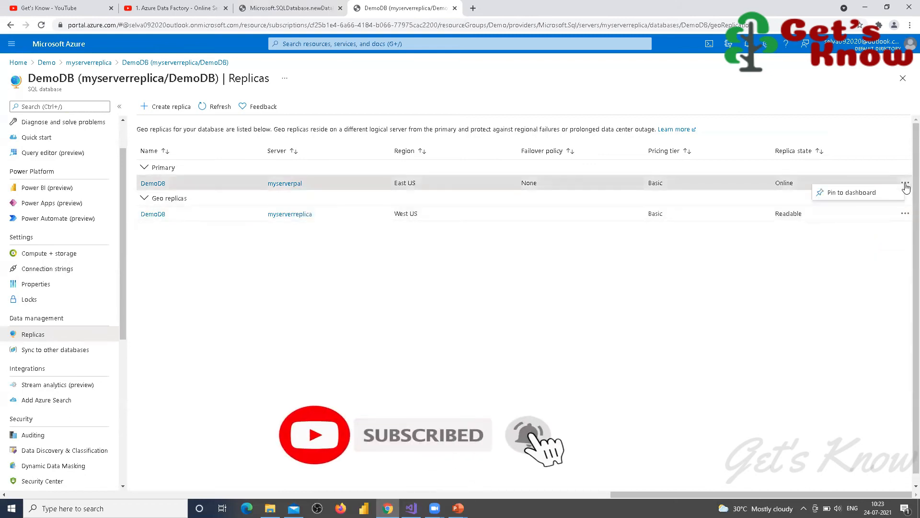
click(905, 185)
click(905, 184)
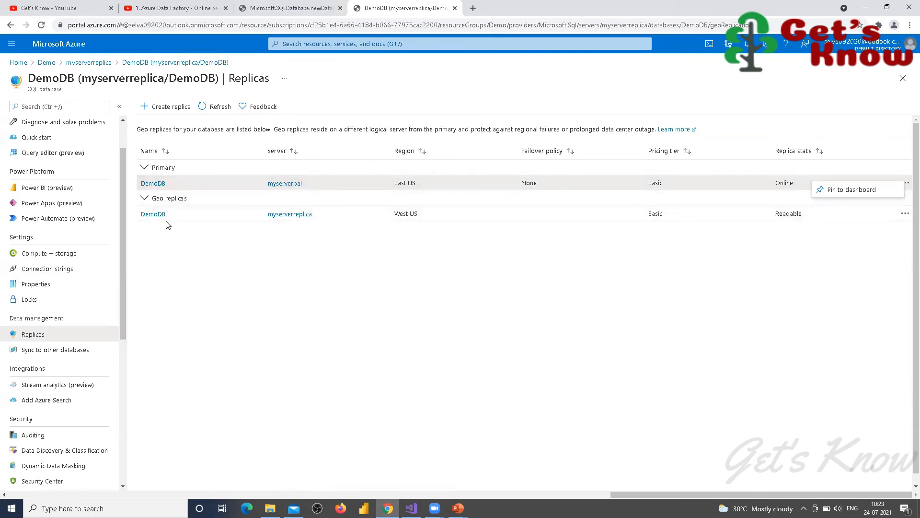
click(904, 213)
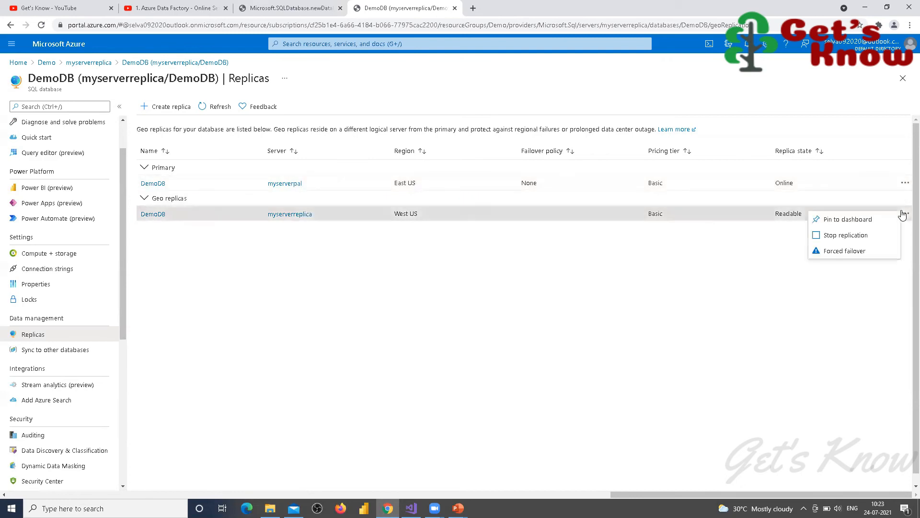
click(836, 254)
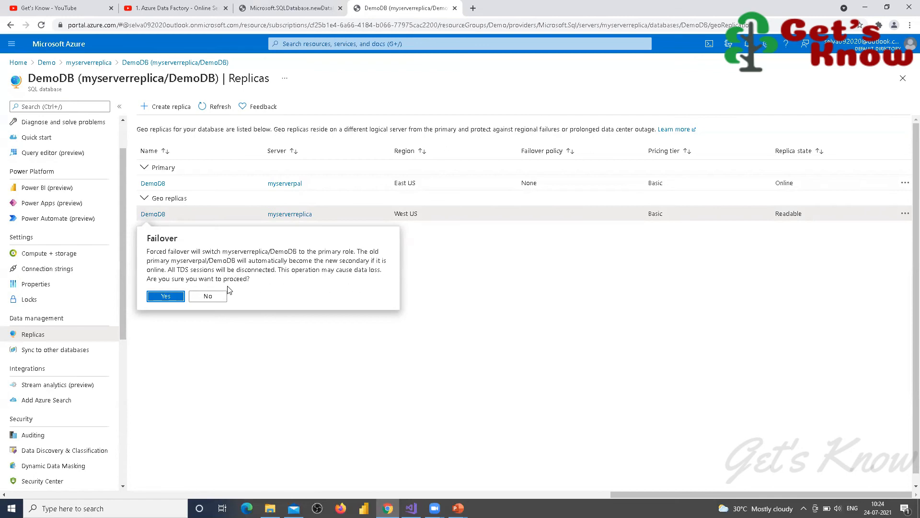
Step: Confirm the forced failover with Yes and refresh the Replicas list
click(164, 297)
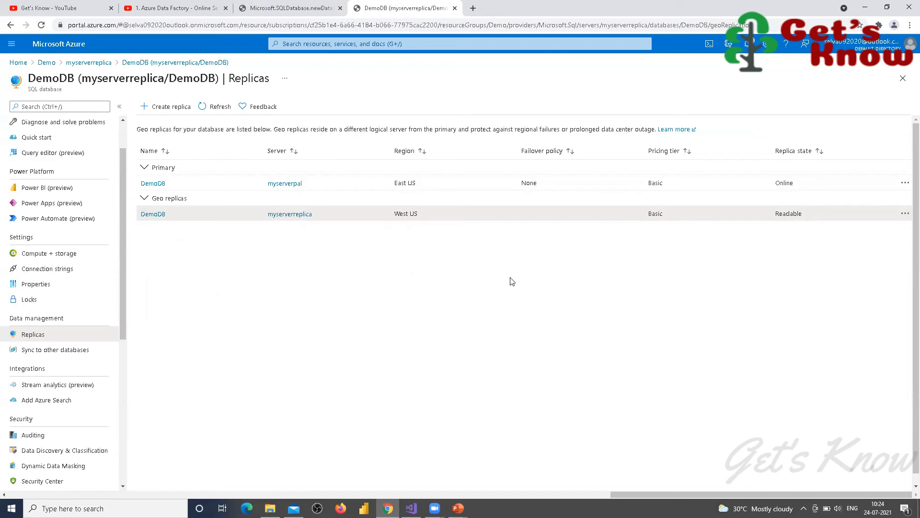
click(215, 106)
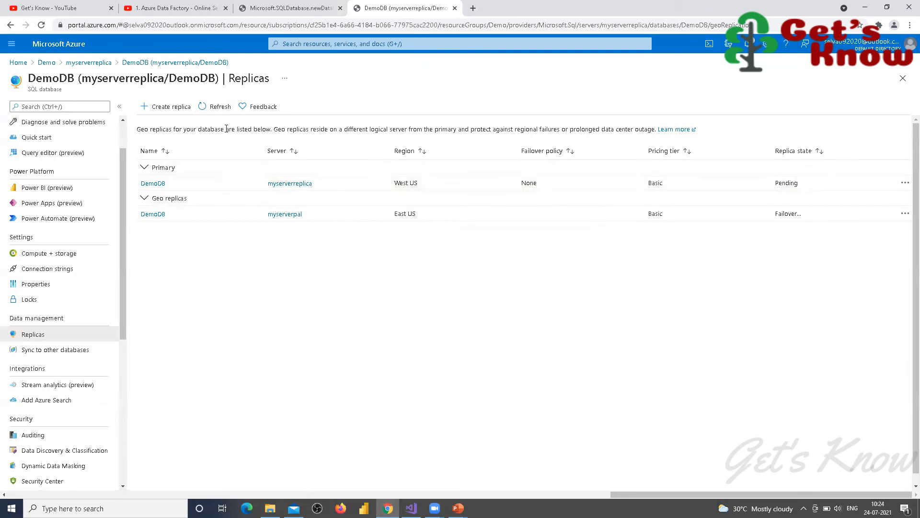
click(220, 107)
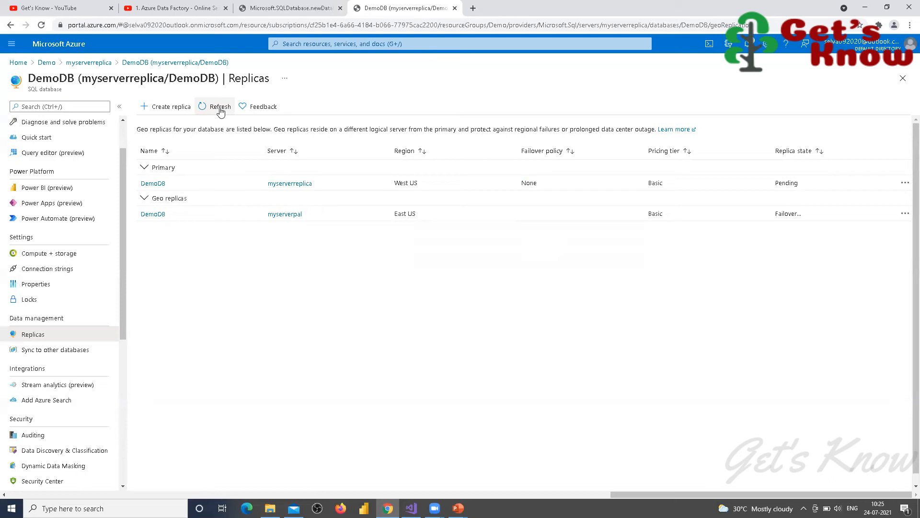
click(220, 108)
click(220, 107)
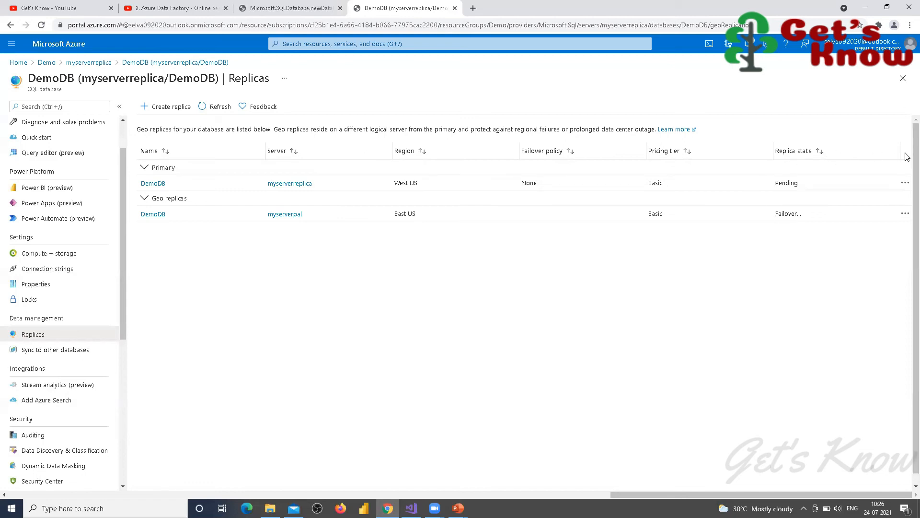
Step: Check the East US geo replica's actions and refresh the replicas and page to track the failover
click(905, 215)
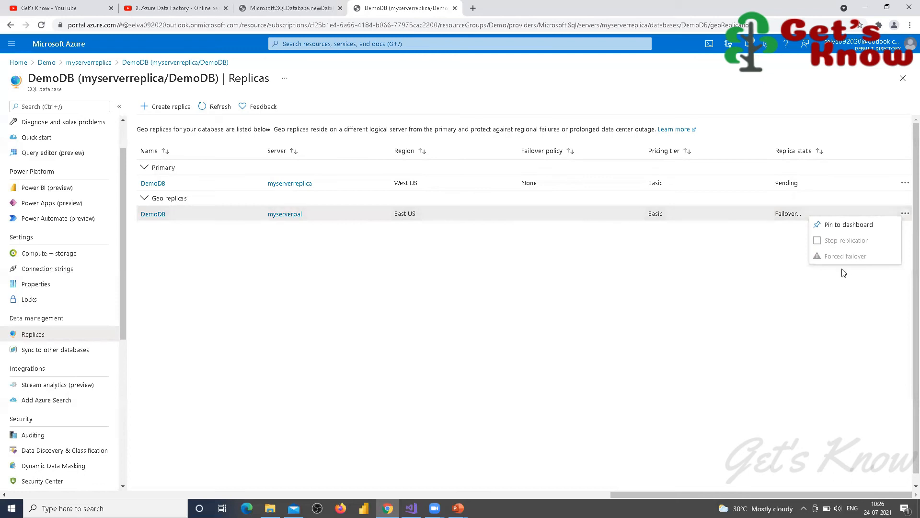
click(637, 274)
click(205, 108)
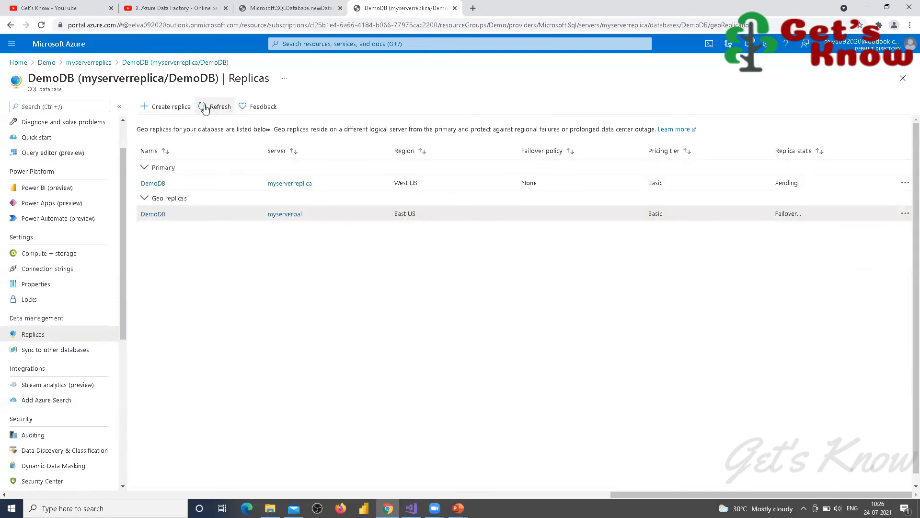
click(206, 109)
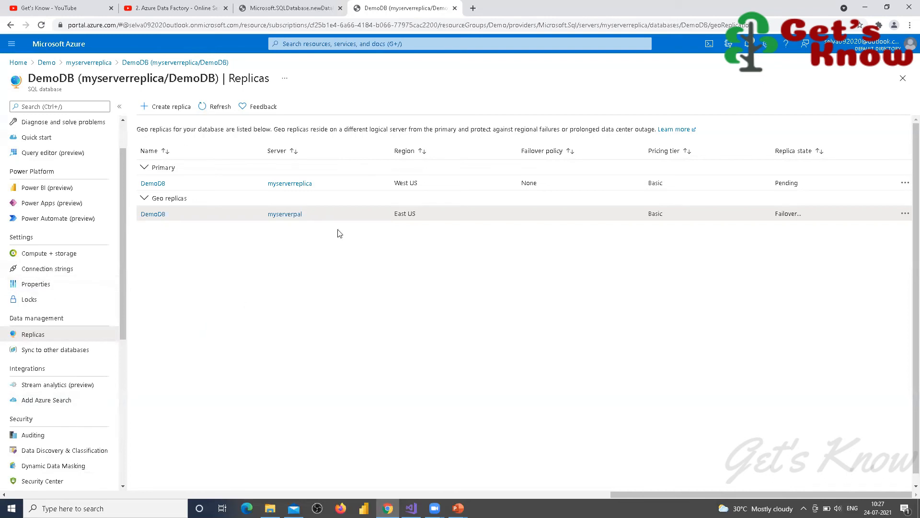
click(904, 213)
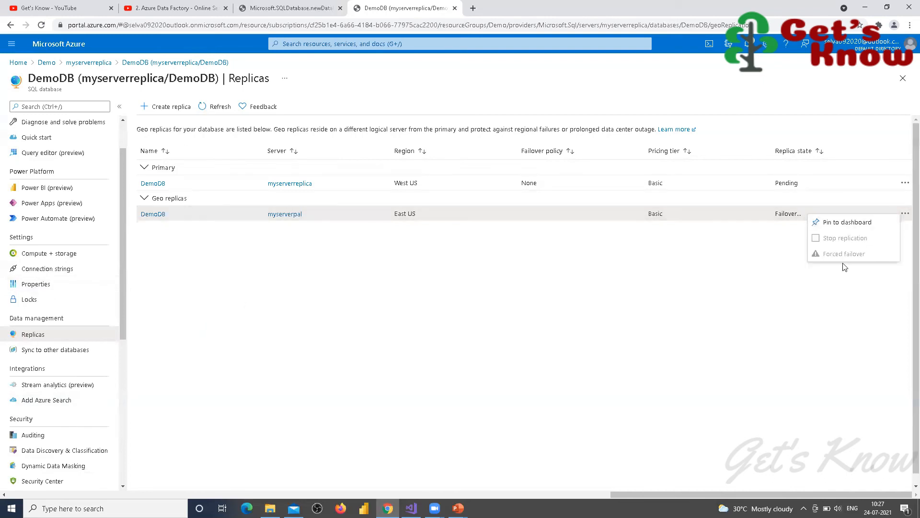
click(637, 286)
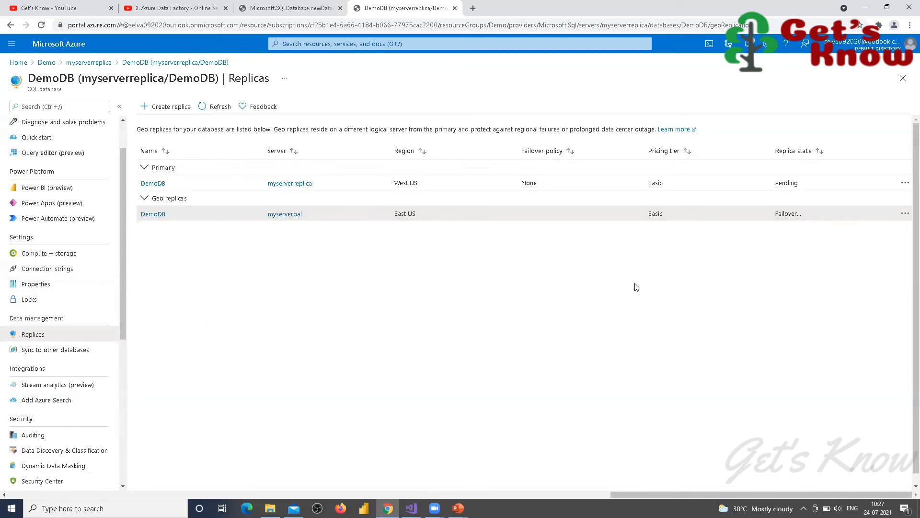
key(F5)
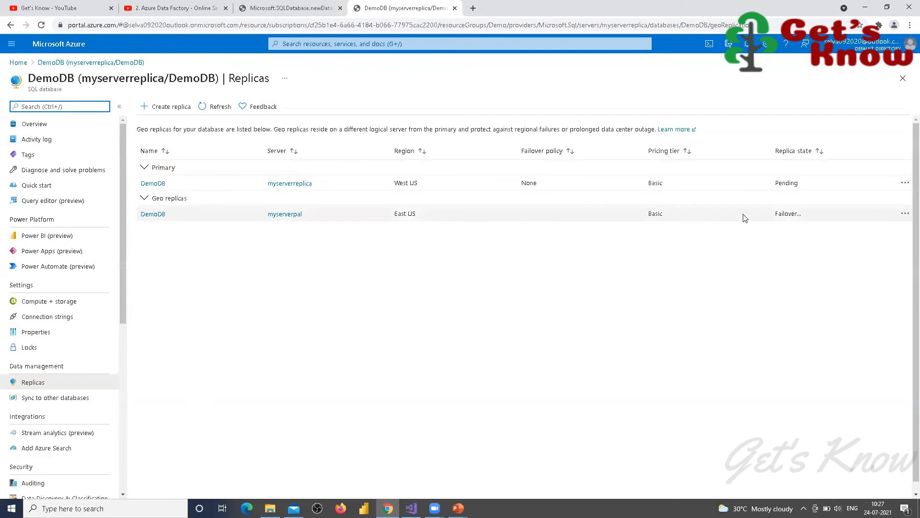
Step: Check the West US primary's actions, then return to the portal Home page
click(905, 183)
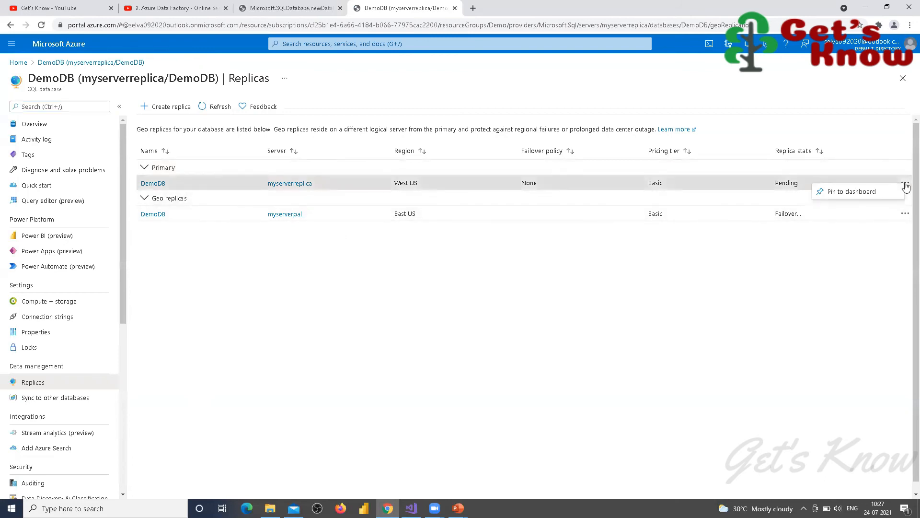
click(782, 185)
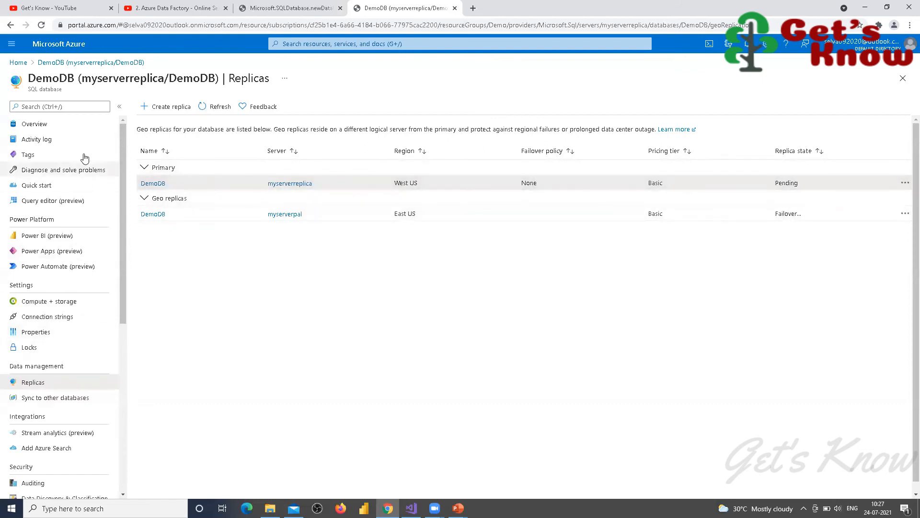
click(18, 63)
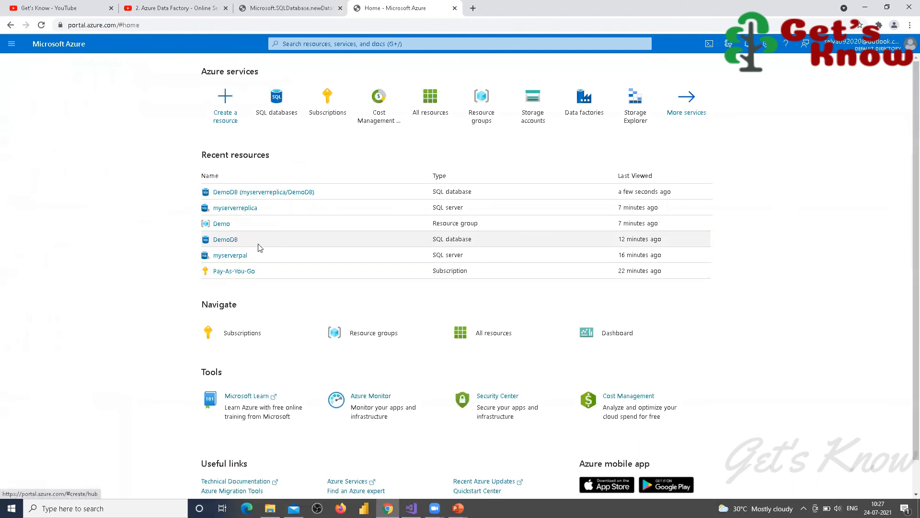
Step: Start a new failover group on myserverpal named failovergrouppal
click(230, 256)
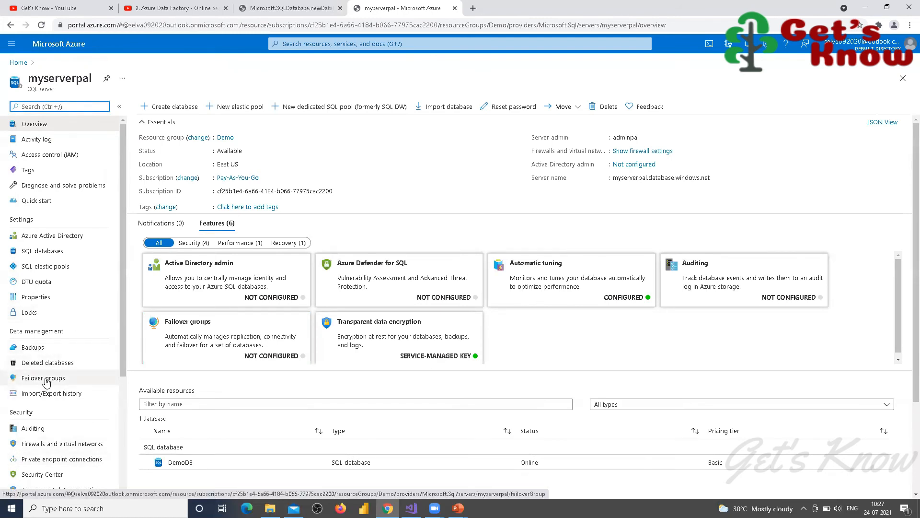
click(45, 379)
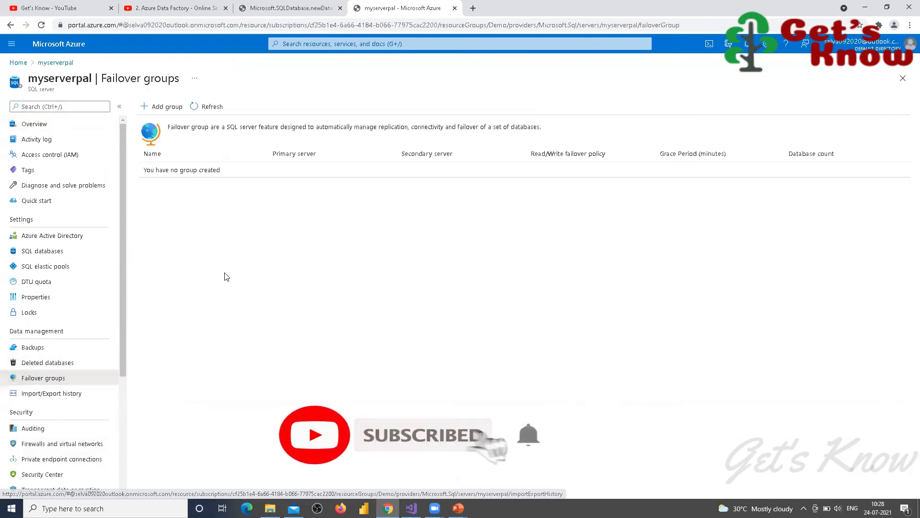
click(166, 115)
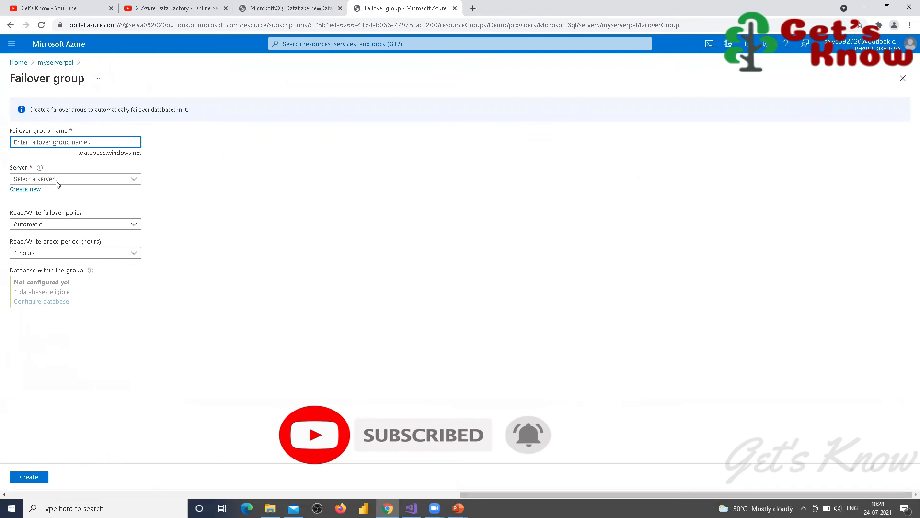
text(failovergrouppal)
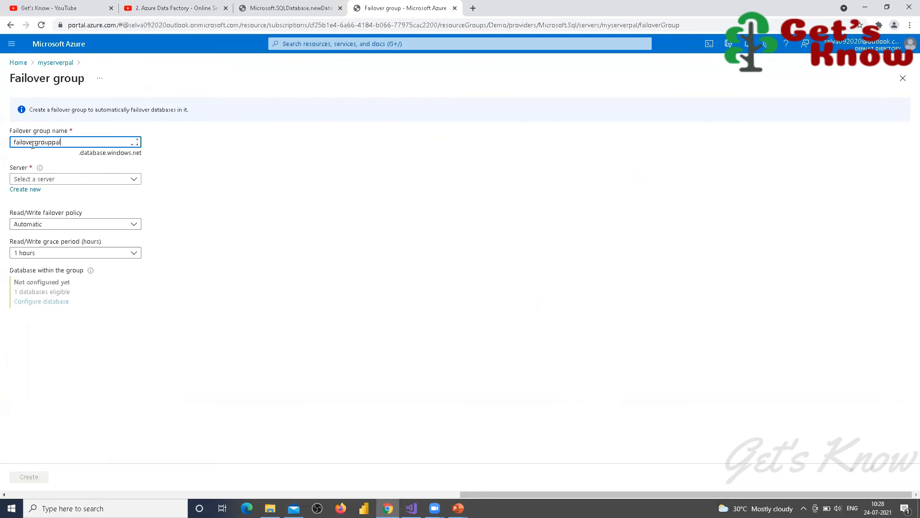
key(Tab)
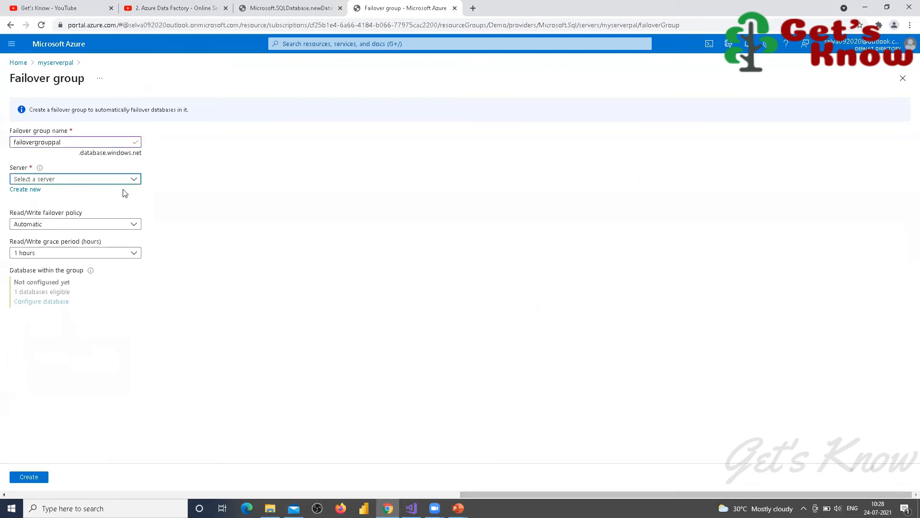
Step: Set myserverreplica as the failover group's partner server
click(135, 179)
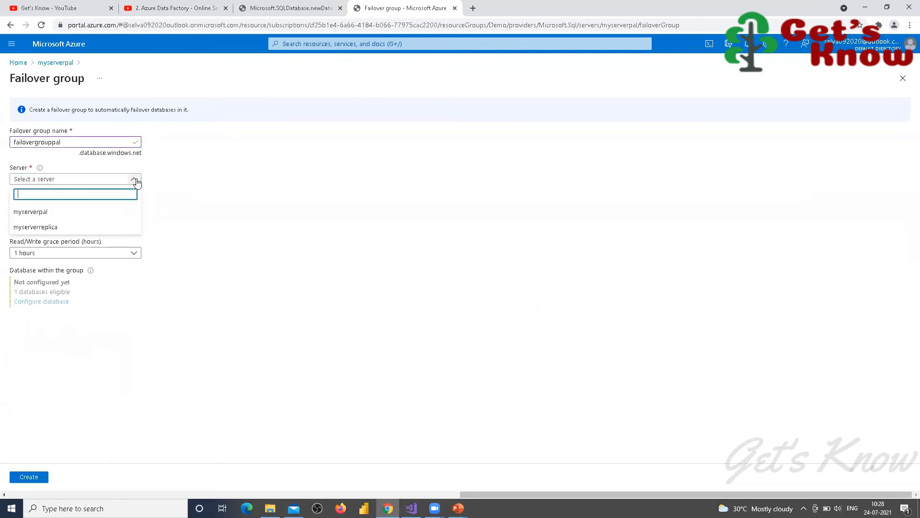
click(23, 212)
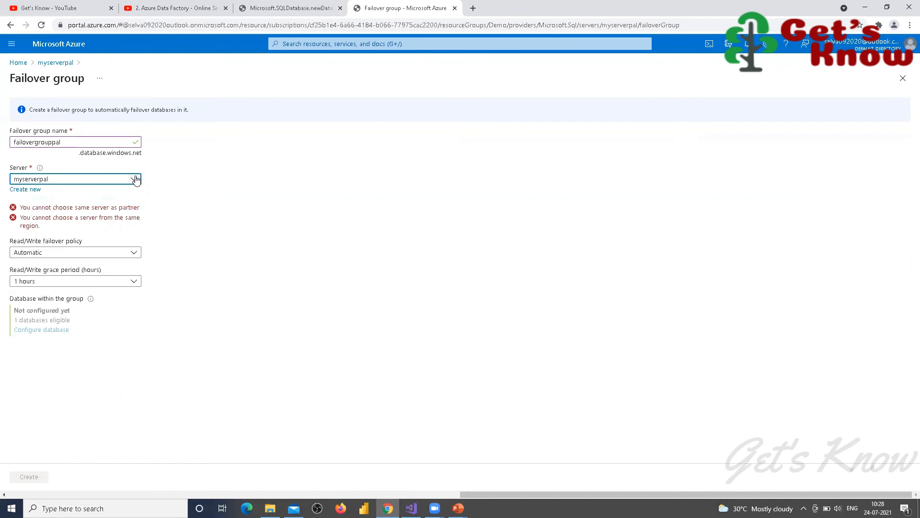
click(135, 180)
click(201, 168)
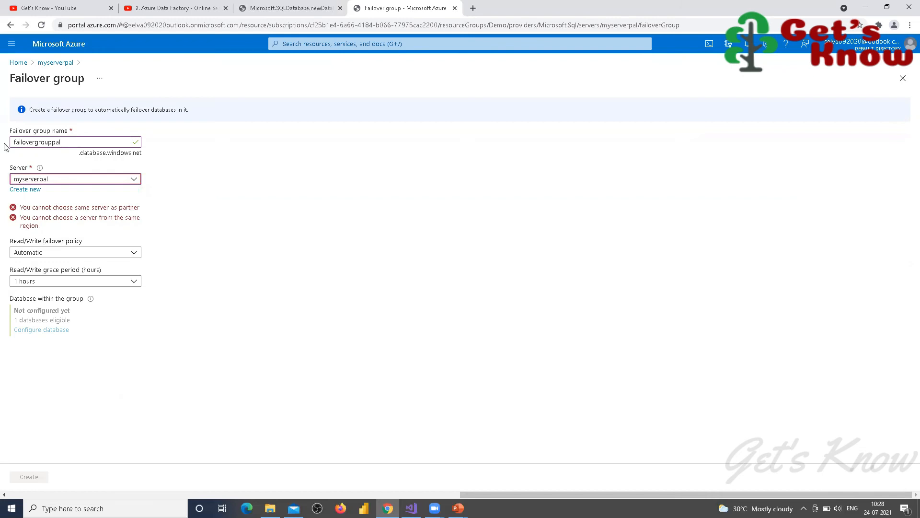
click(135, 178)
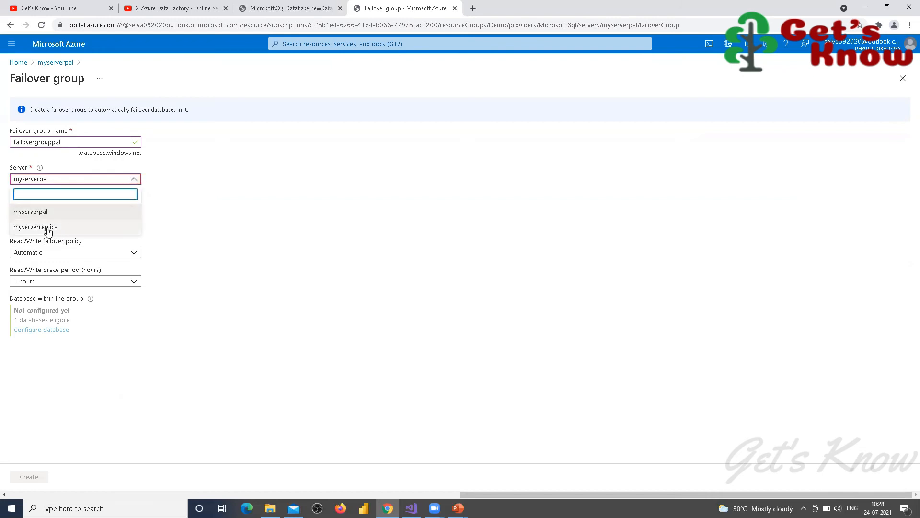
click(51, 226)
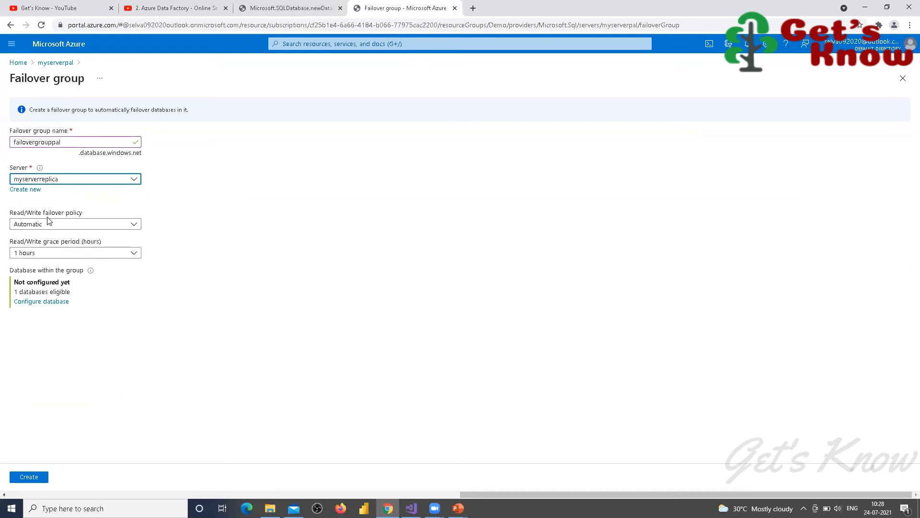
Step: Keep the Automatic read/write failover policy with a 1 hours grace period
click(133, 227)
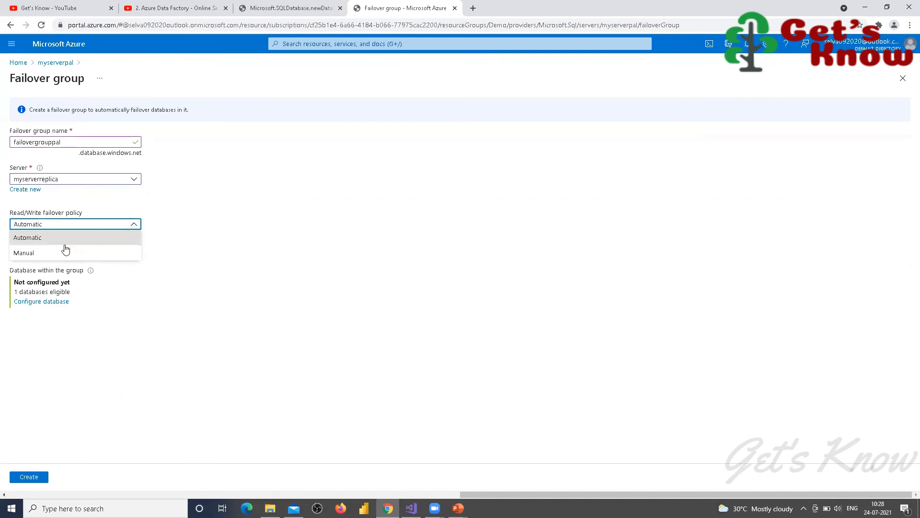
click(68, 239)
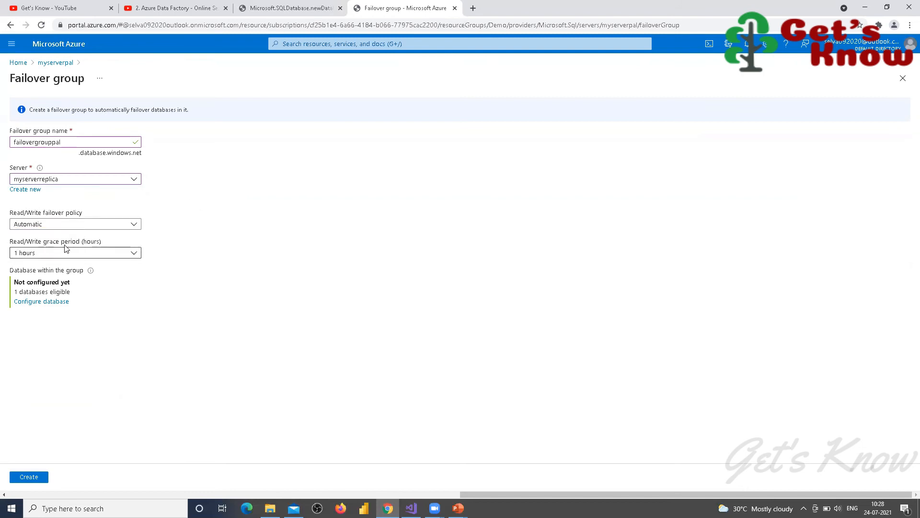
click(135, 256)
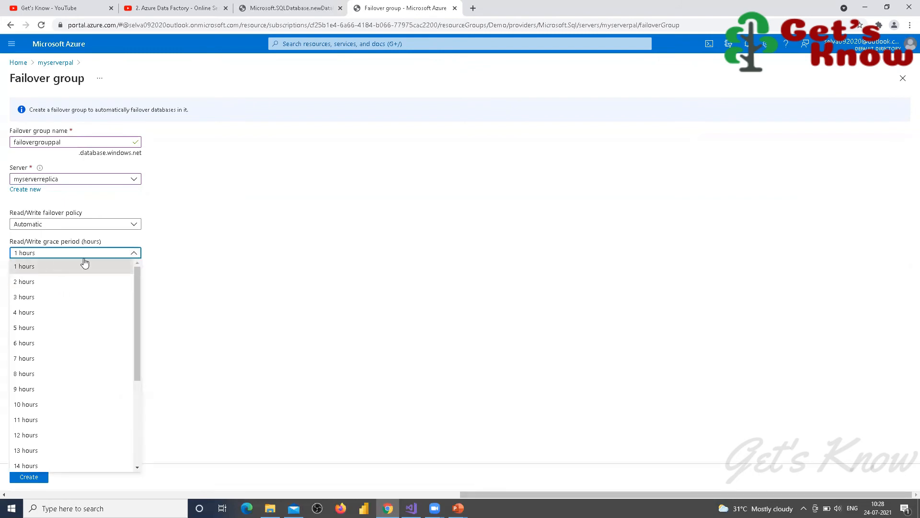
click(190, 237)
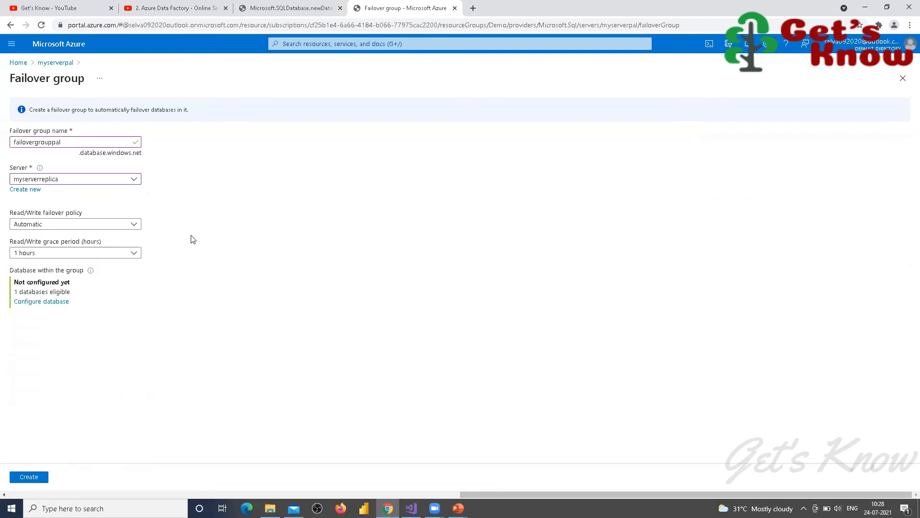
Step: Add DemoDB to the failover group and create it
click(32, 302)
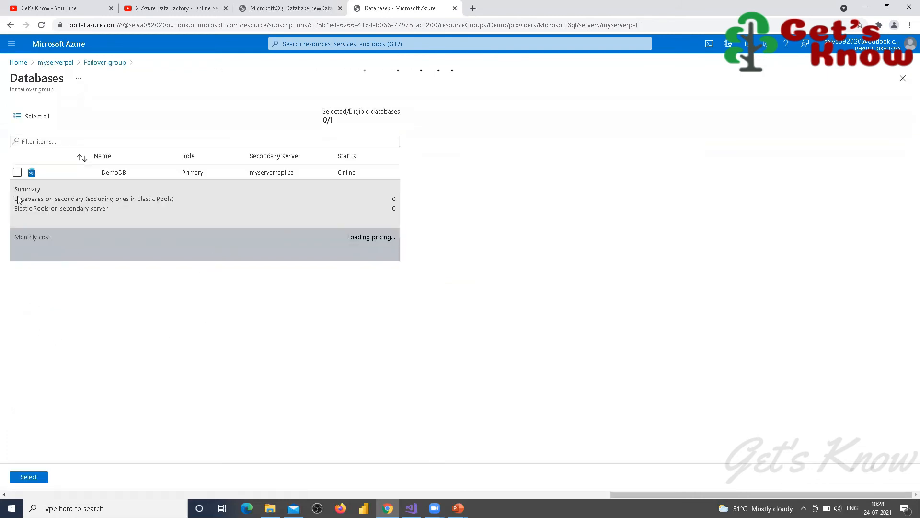
click(16, 173)
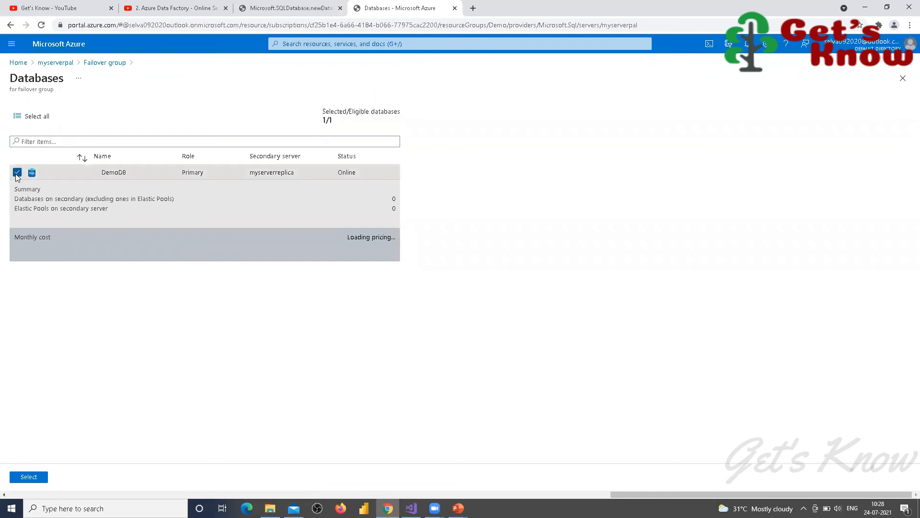
click(23, 477)
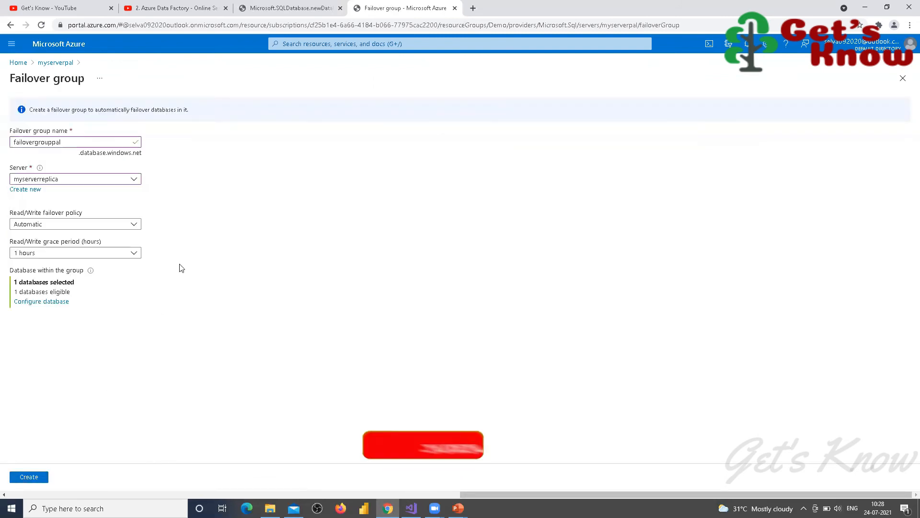
click(29, 477)
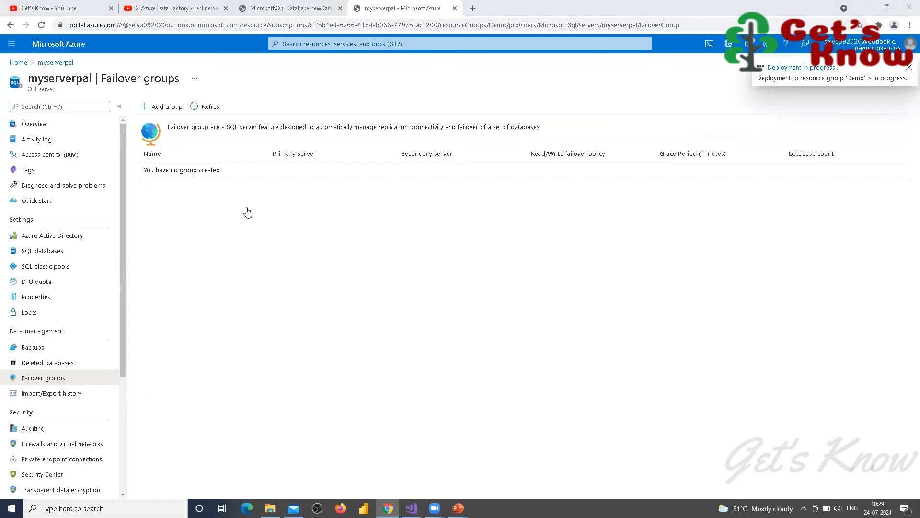
Step: In the other tab, view DemoDB's primary and geo replicas
click(290, 8)
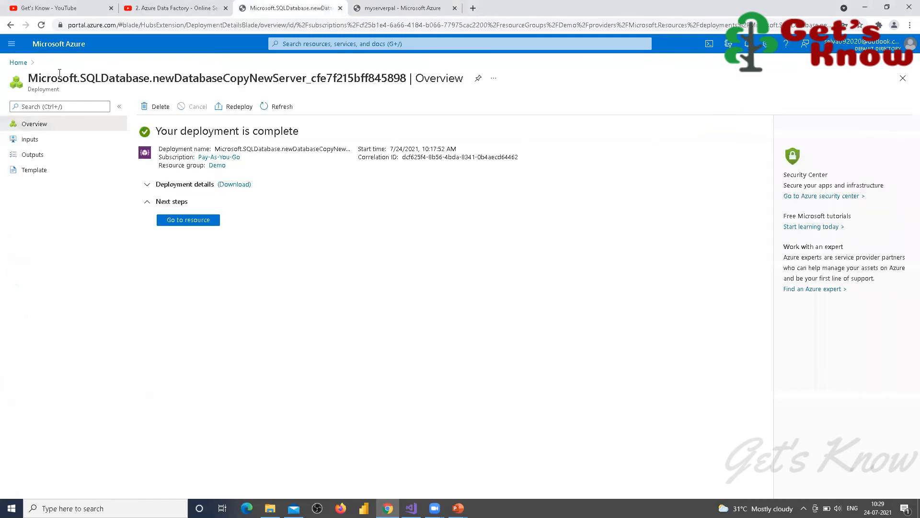
click(18, 62)
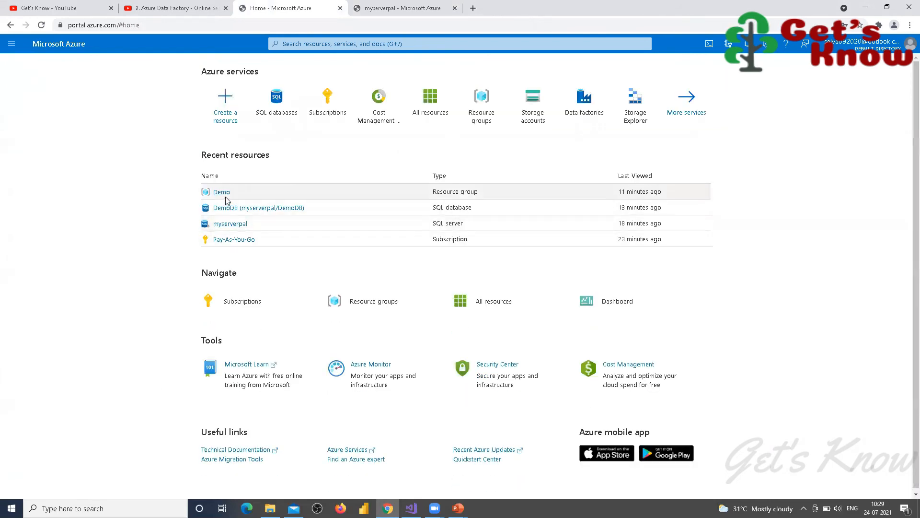
click(229, 208)
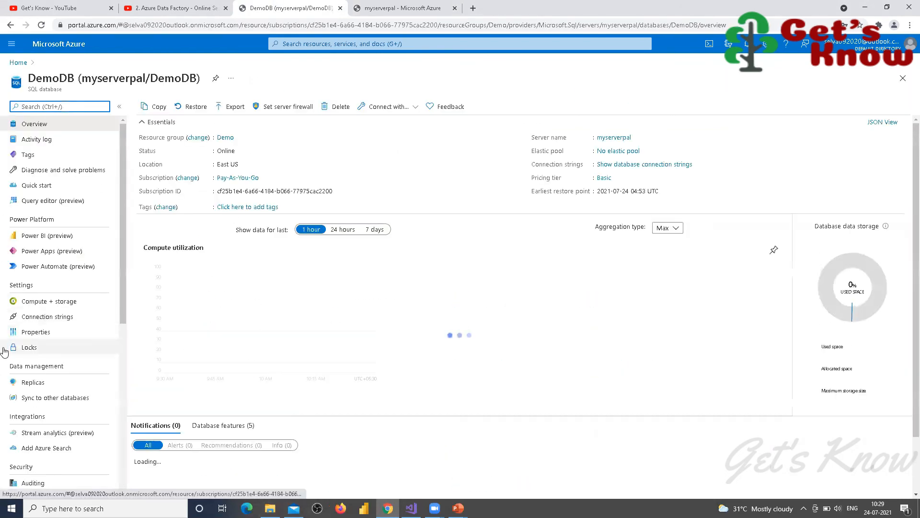
click(34, 383)
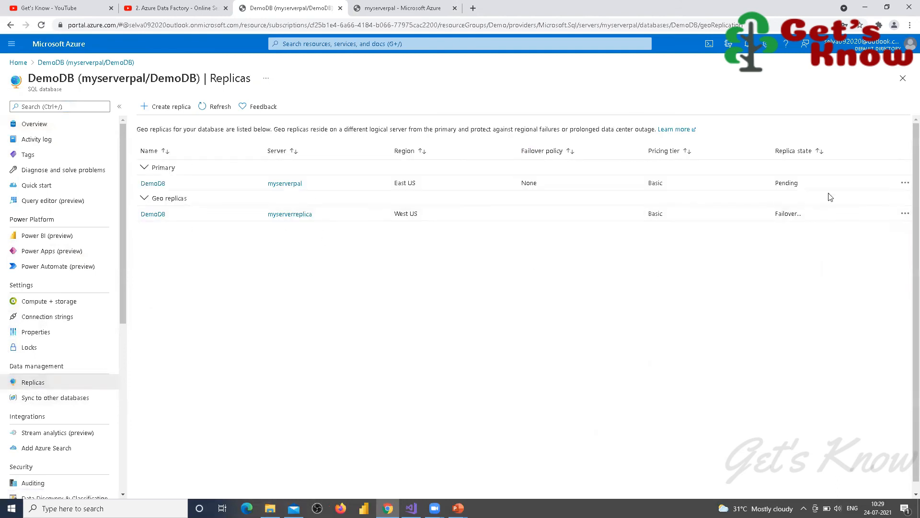
Step: Back on myserverpal, check deployment notifications and refresh the failover groups list
click(405, 9)
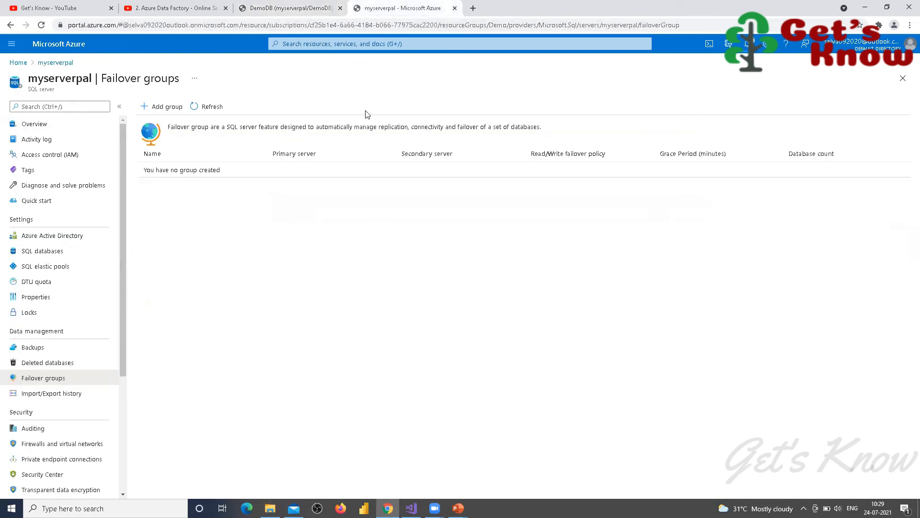
click(747, 44)
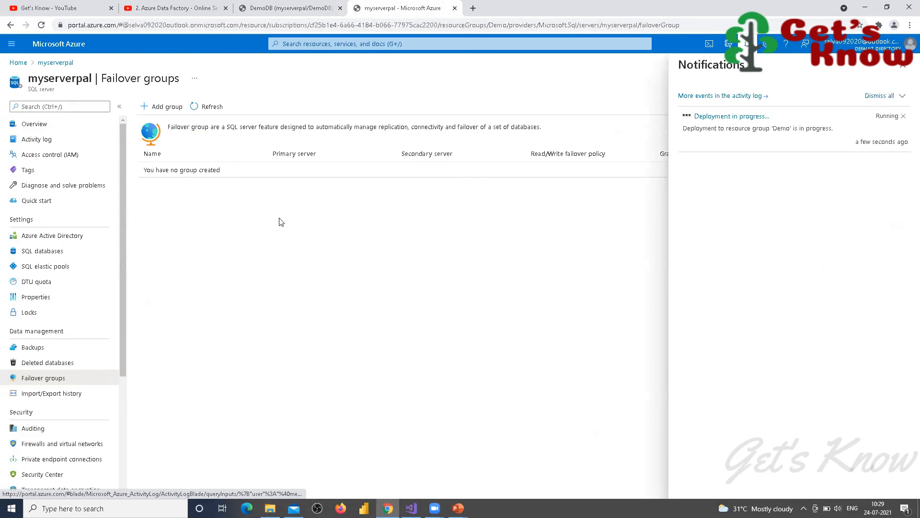
click(204, 107)
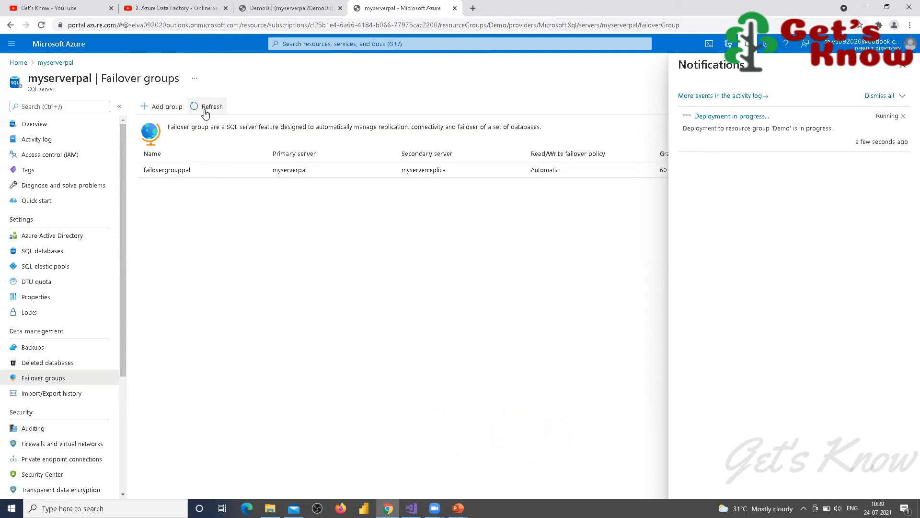
Step: Refresh the failover group list and open failovergrouppal to view its primary and secondary servers
click(205, 113)
click(905, 67)
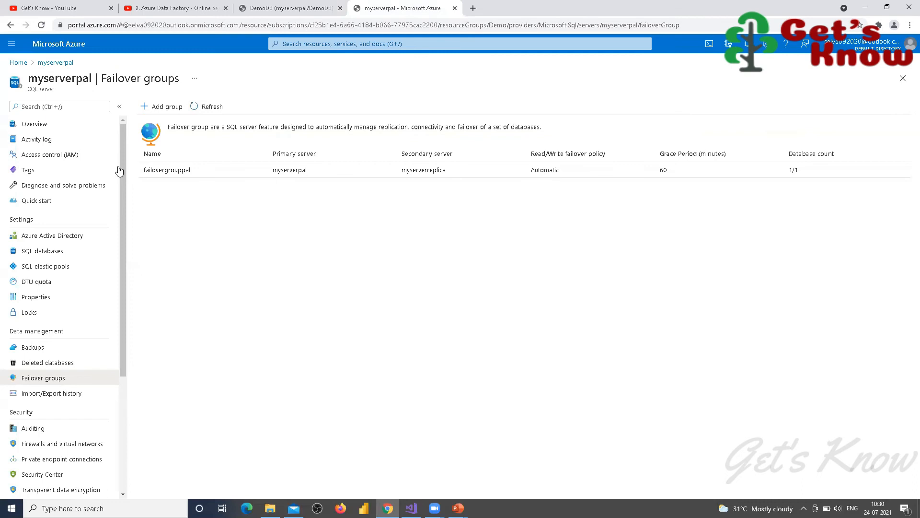
click(172, 173)
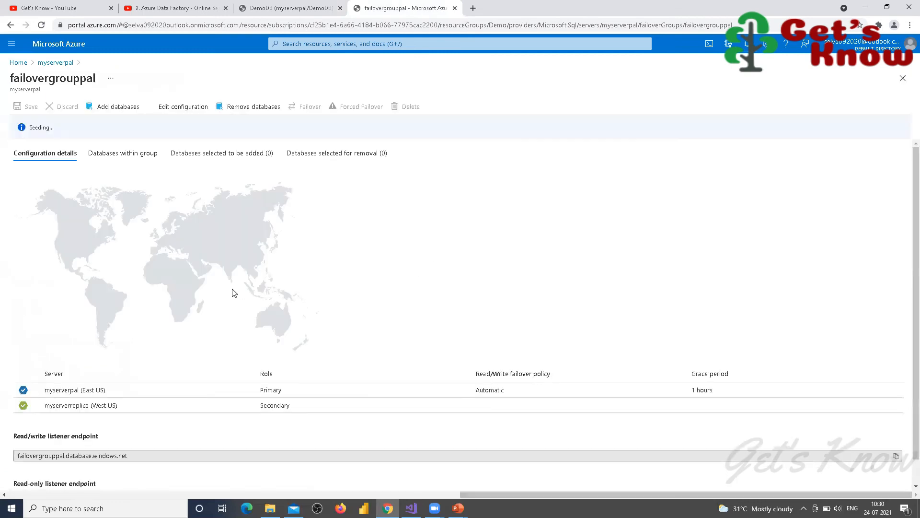
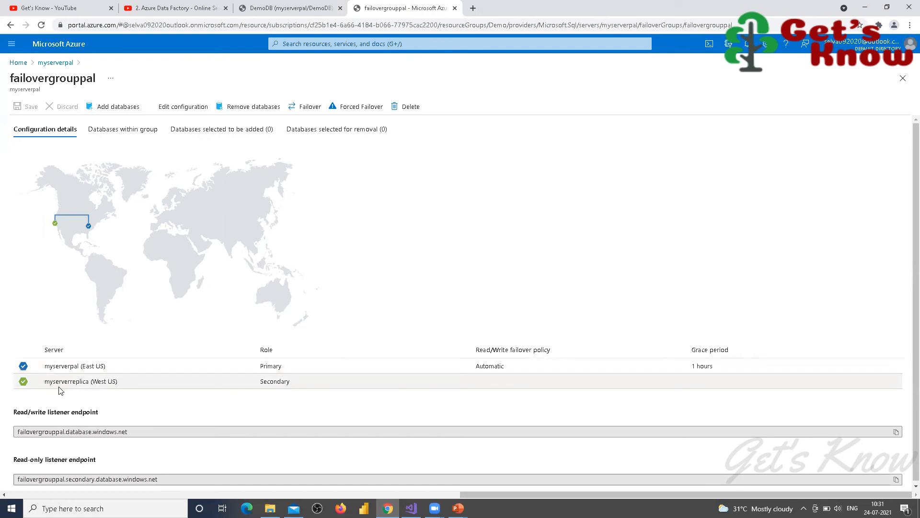
Step: Reload DemoDB's Replicas page, which shows myserverreplica as primary and myserverpal as geo replica
click(308, 17)
key(F5)
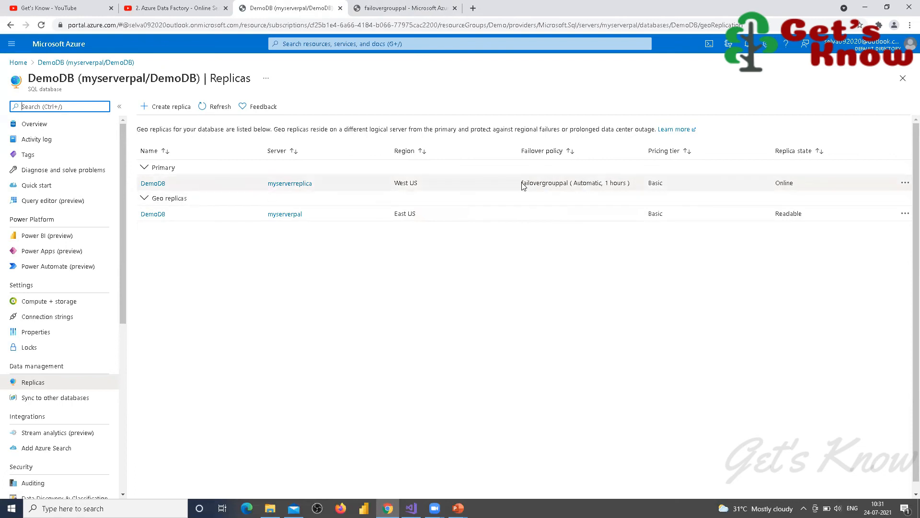
Step: Refresh DemoDB's replica list and go back to failovergrouppal, where myserverpal is still primary
click(221, 111)
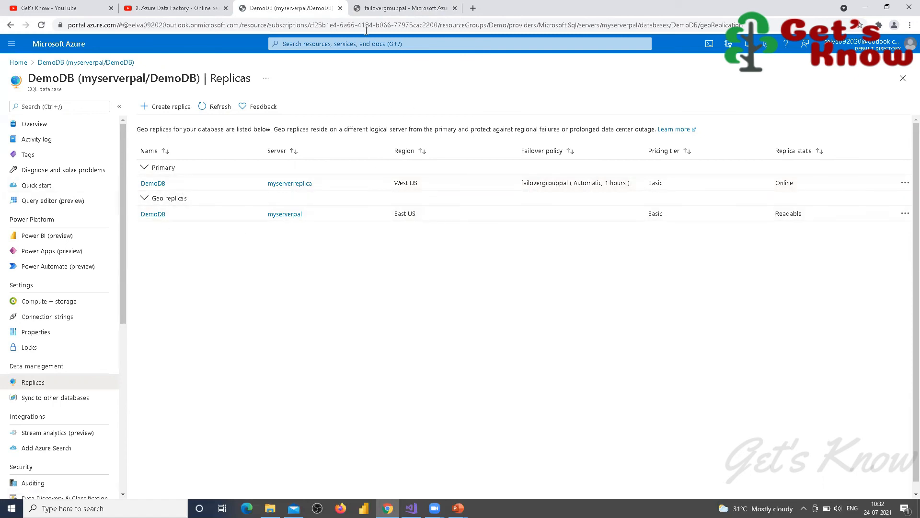
key(ctrl+Tab)
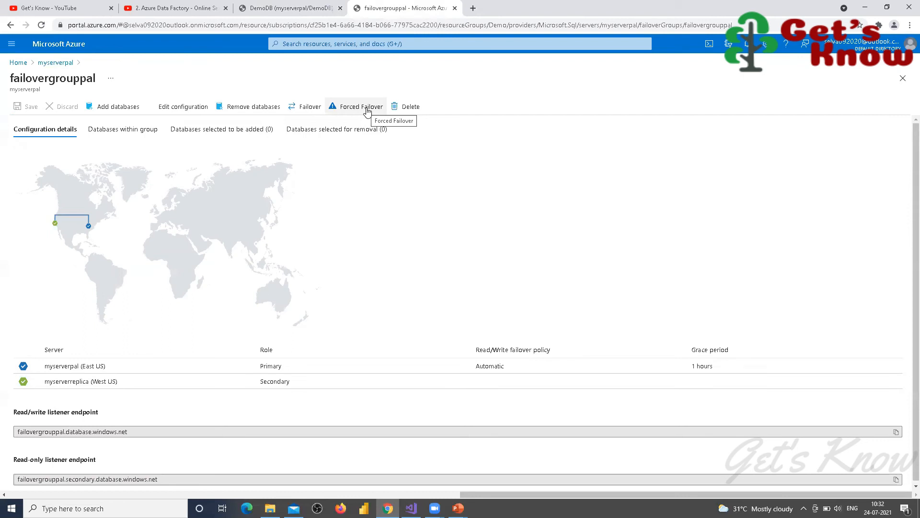
Step: Attempt a forced failover of failovergrouppal twice; both fail with ErrorCode 400
click(367, 112)
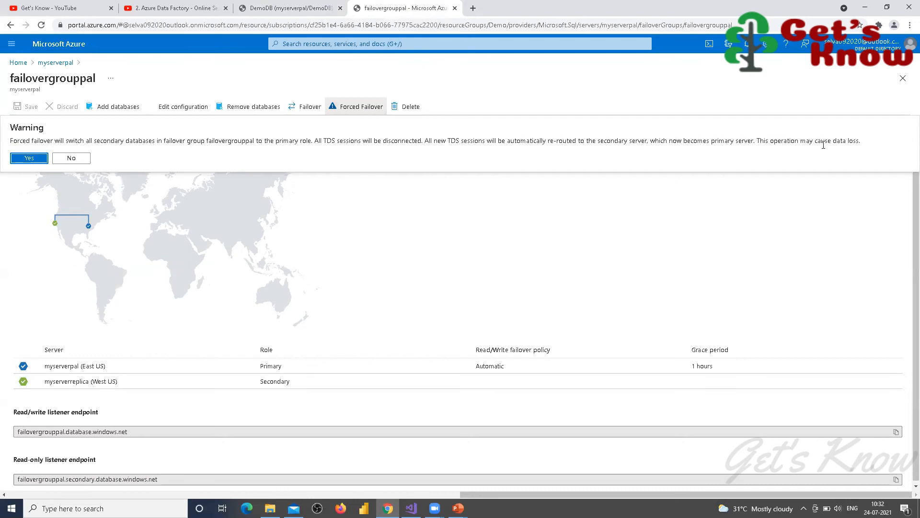
click(30, 159)
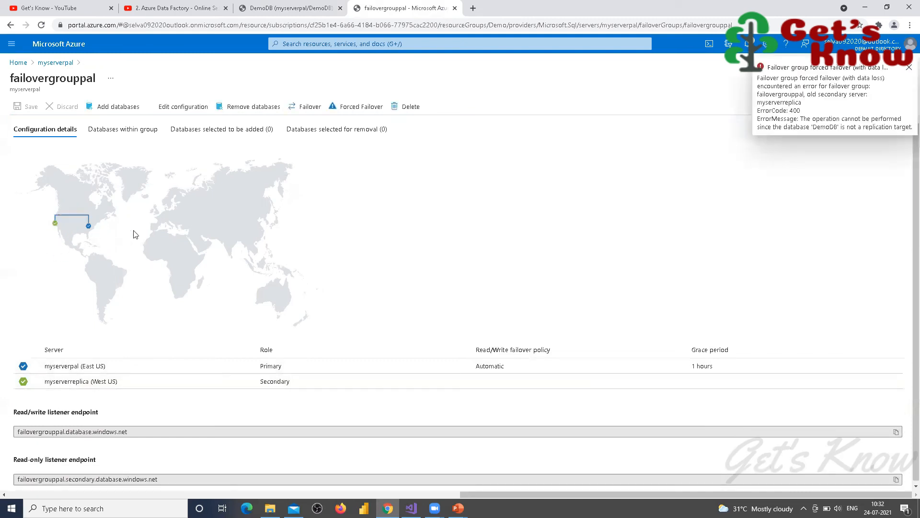
click(909, 69)
click(356, 110)
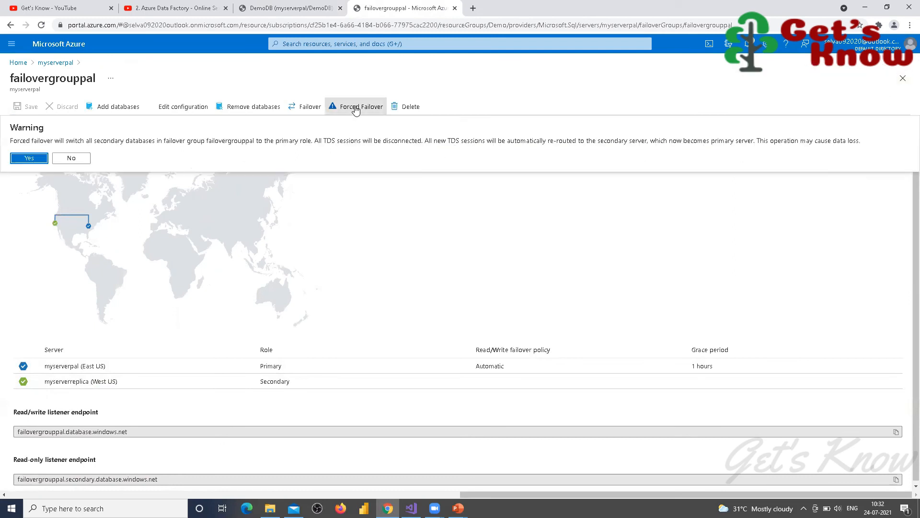
click(29, 161)
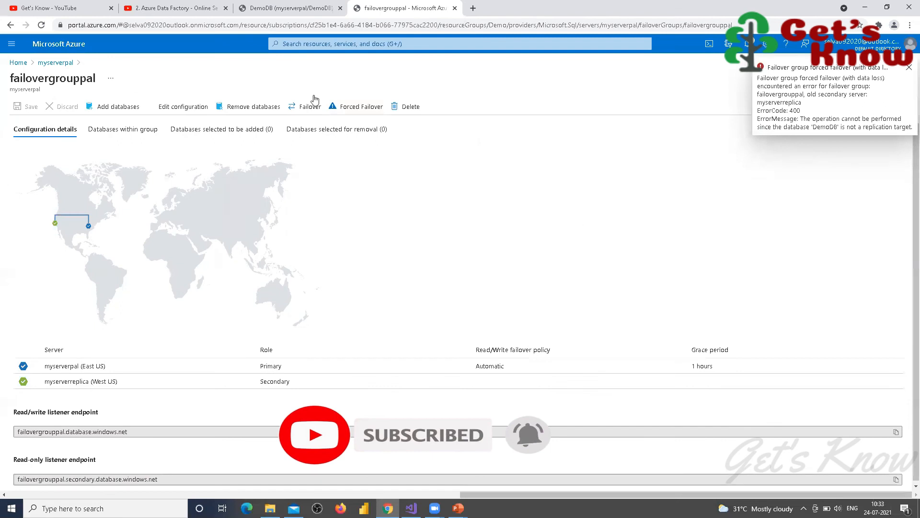
click(324, 12)
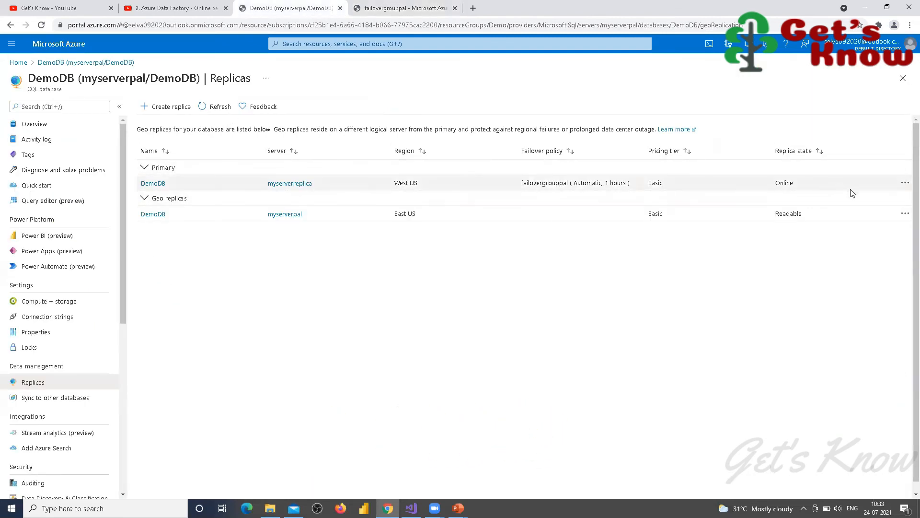
Step: Force a failover of DemoDB's geo replica from its actions menu and confirm it
click(905, 183)
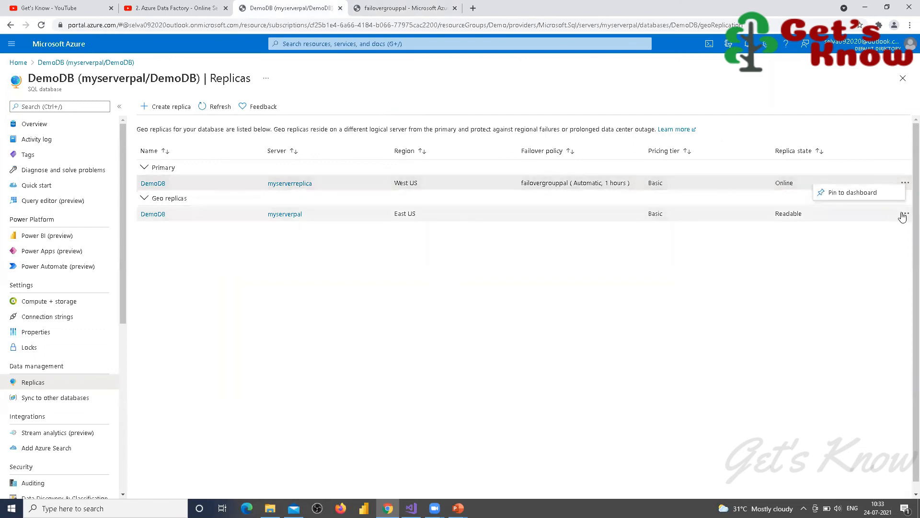
click(904, 214)
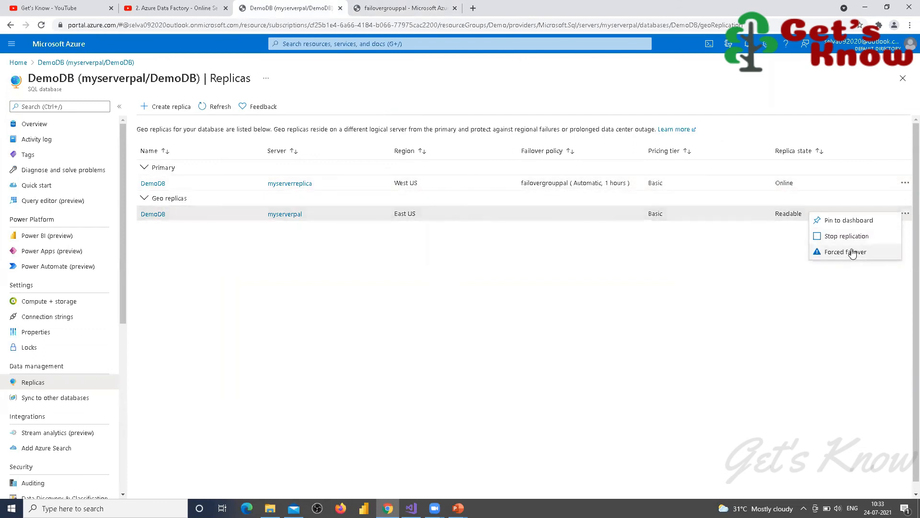
click(584, 321)
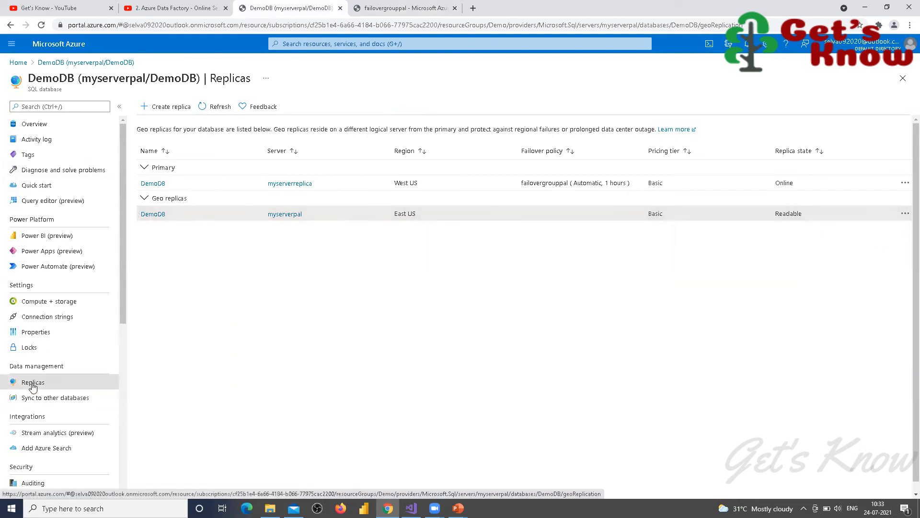
click(214, 107)
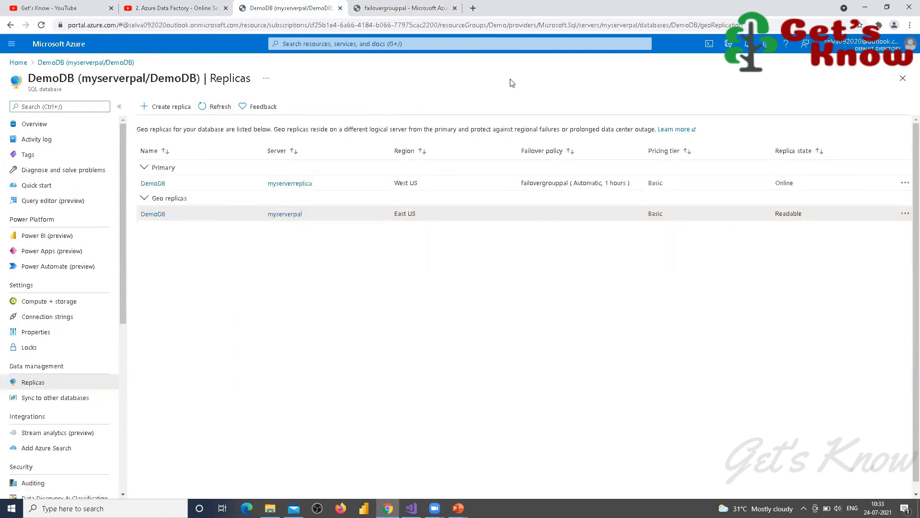
click(214, 107)
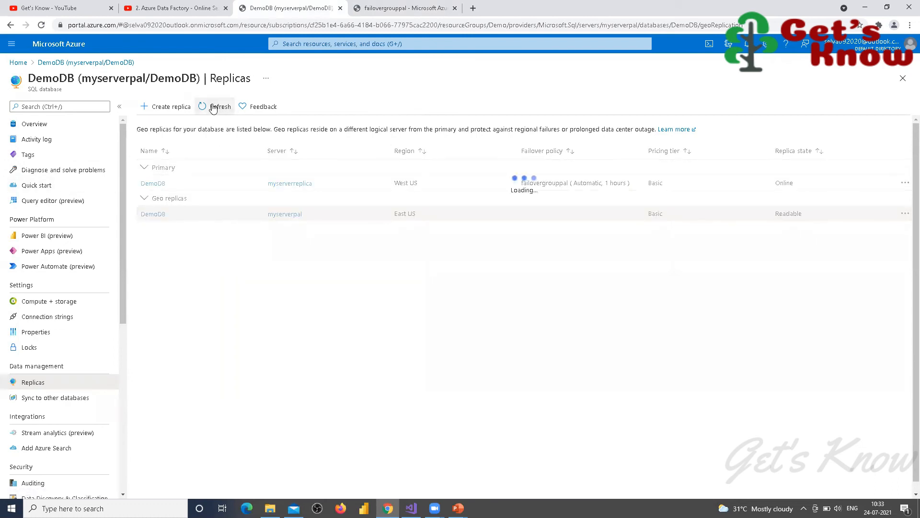
click(213, 107)
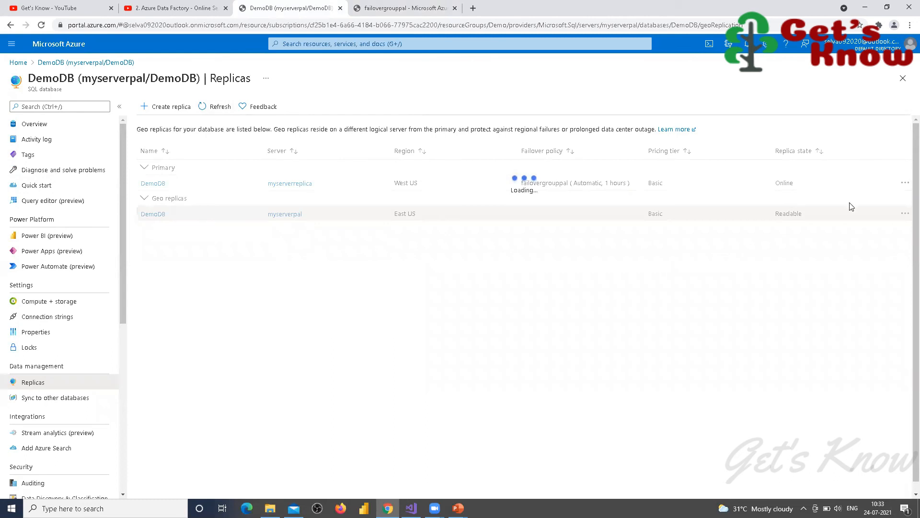
click(905, 214)
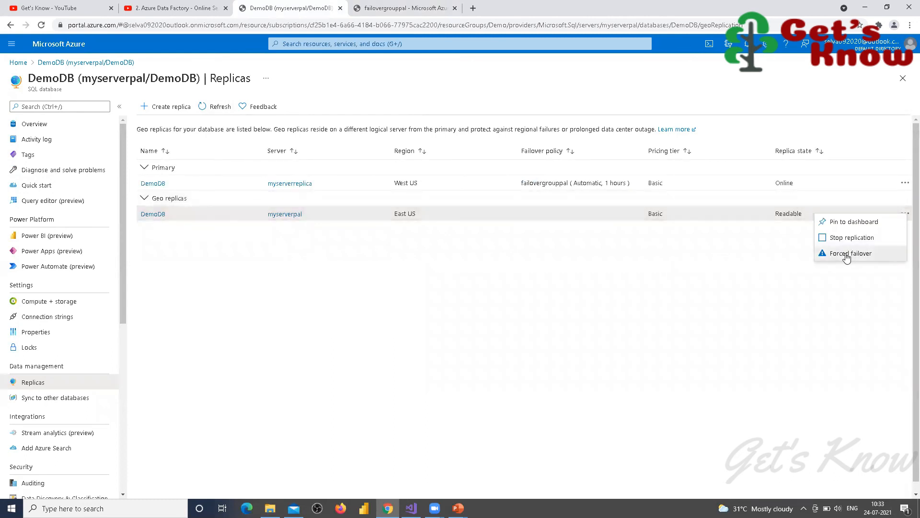
click(848, 255)
click(166, 296)
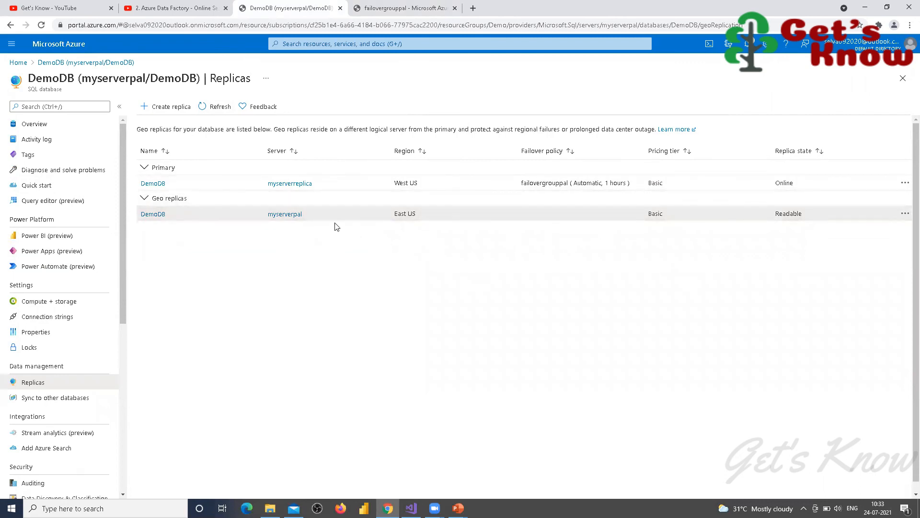
Step: Refresh the replicas repeatedly, then check failovergrouppal, which still shows myserverpal as primary
click(220, 107)
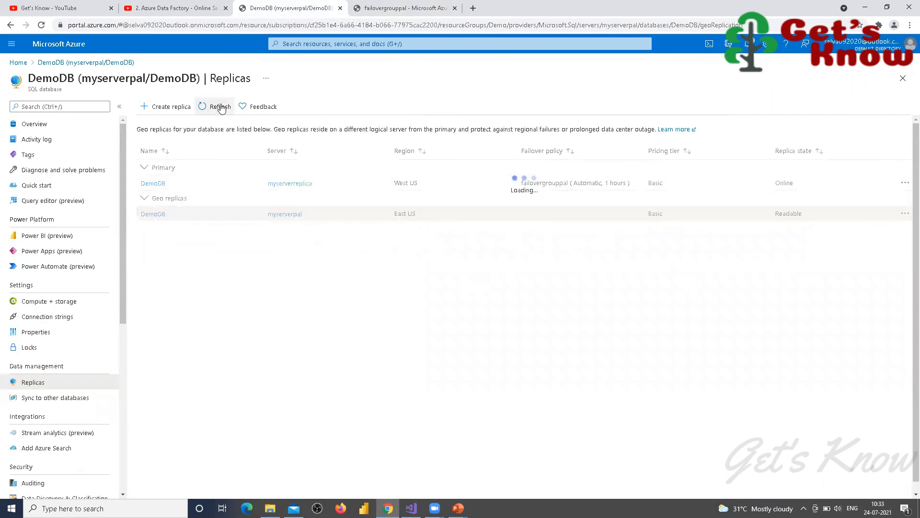
click(220, 107)
click(220, 106)
click(220, 106)
click(220, 107)
click(220, 107)
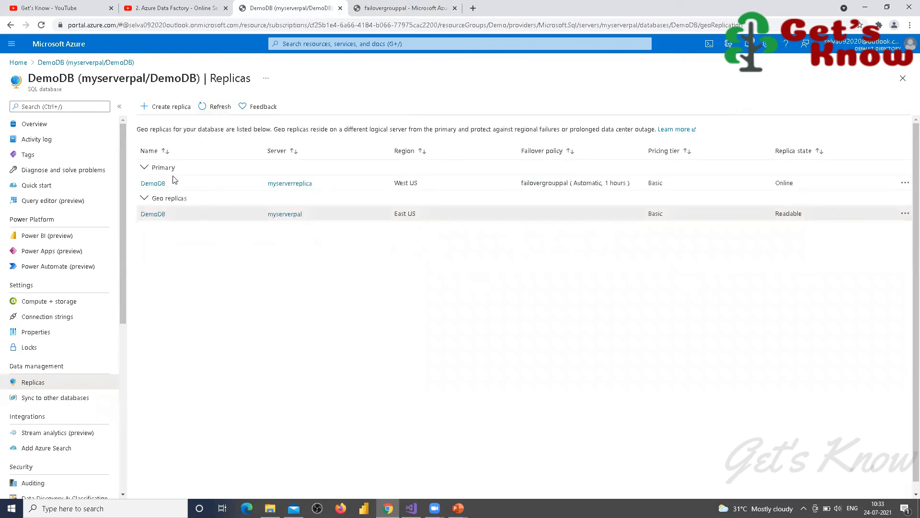
key(ctrl+Tab)
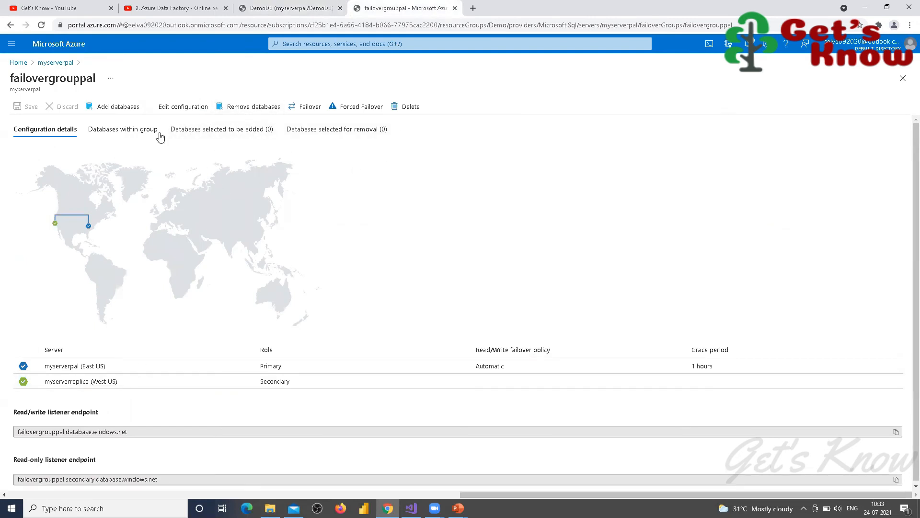
Step: Check myserverpal's failover groups: failovergrouppal still has myserverpal primary and myserverreplica secondary
key(F5)
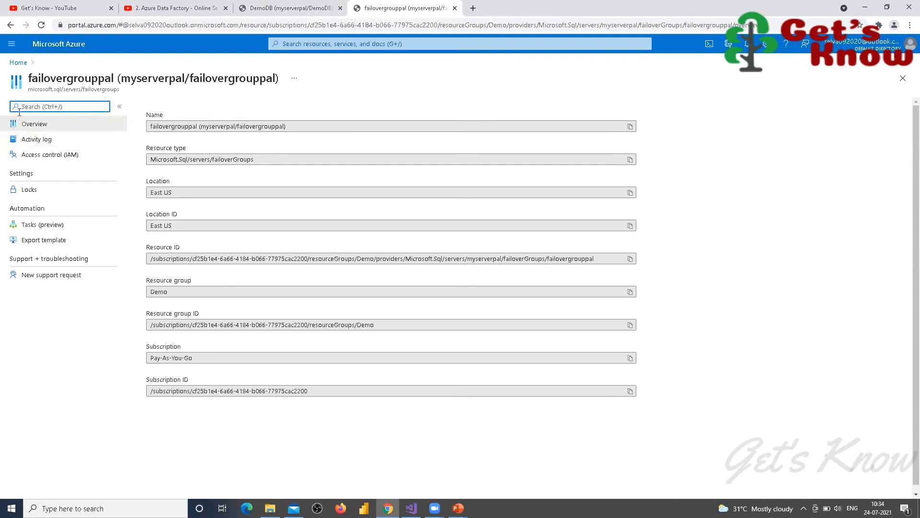
click(32, 127)
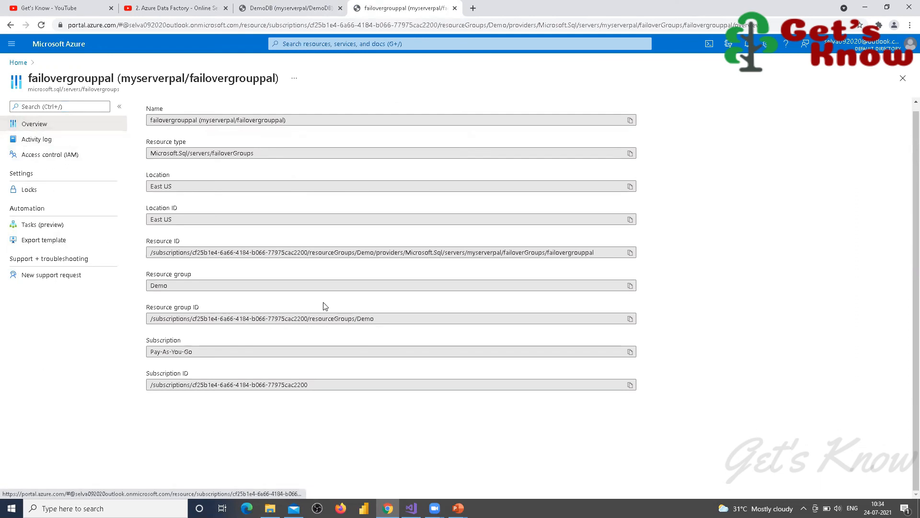
click(10, 66)
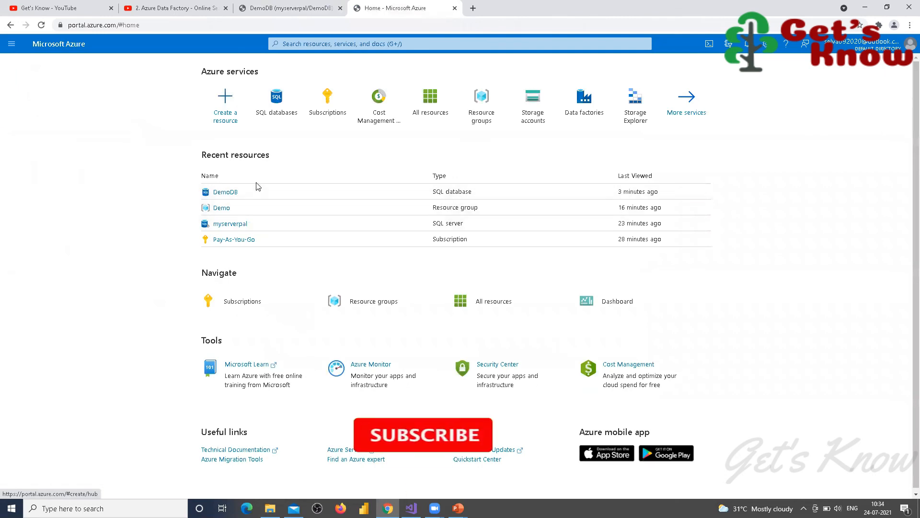
click(232, 225)
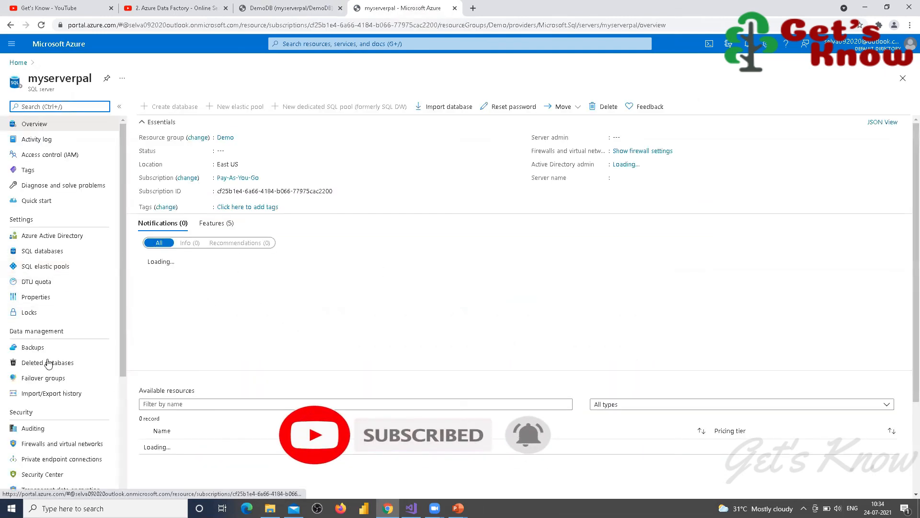
click(47, 379)
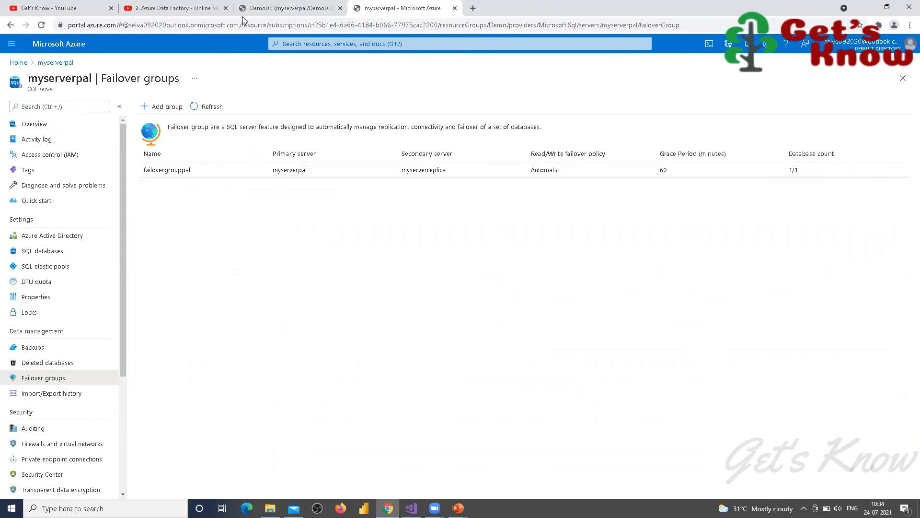
click(265, 10)
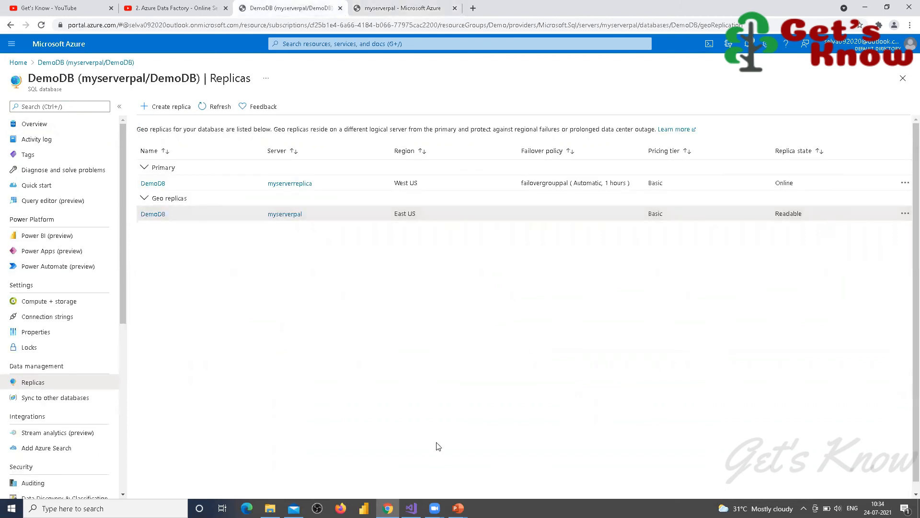
Step: Try to stop replication to DemoDB's geo replica, which fails because it belongs to a failover group
key(F5)
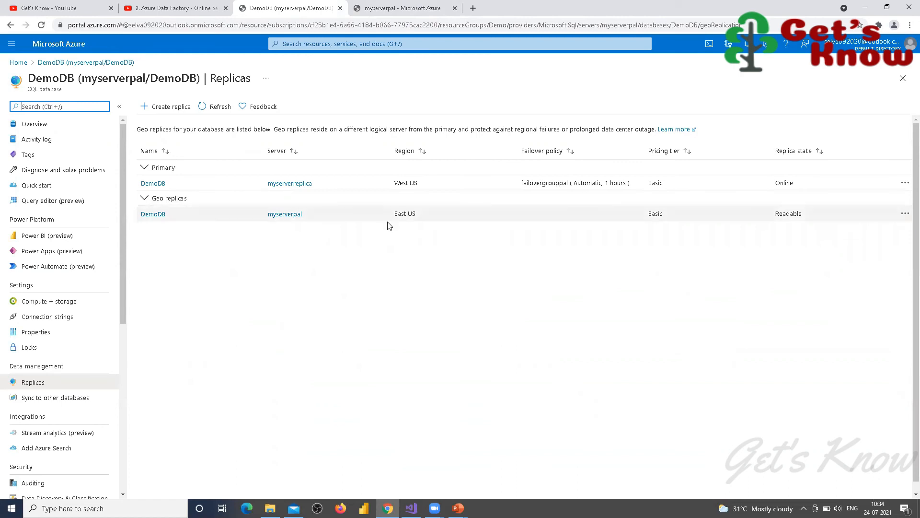
click(906, 214)
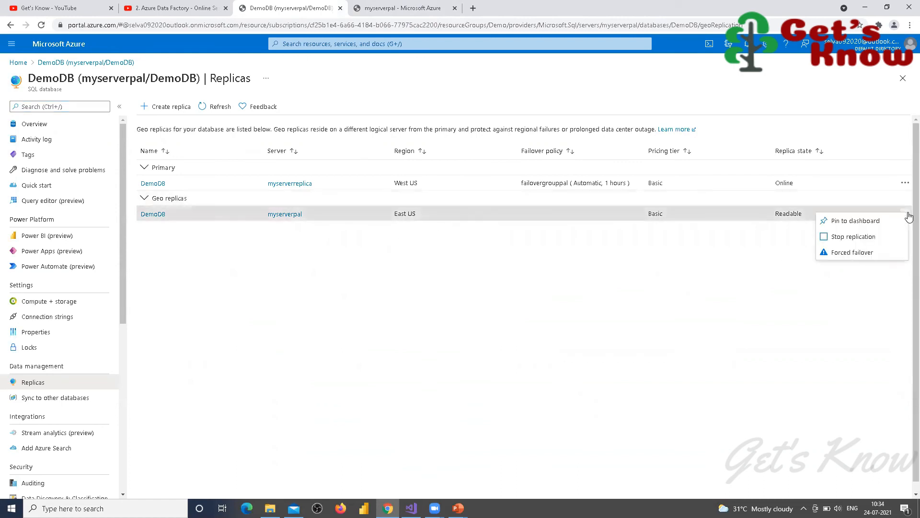
click(904, 184)
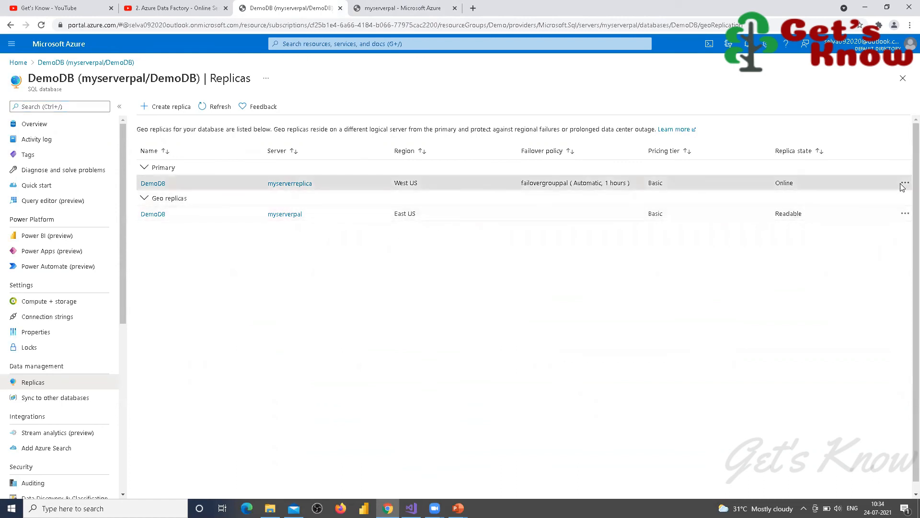
click(903, 217)
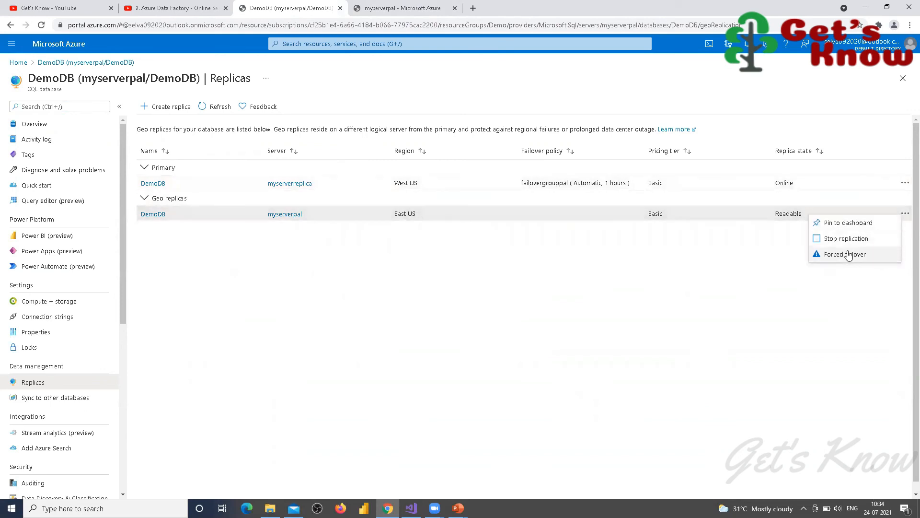
click(820, 240)
click(165, 278)
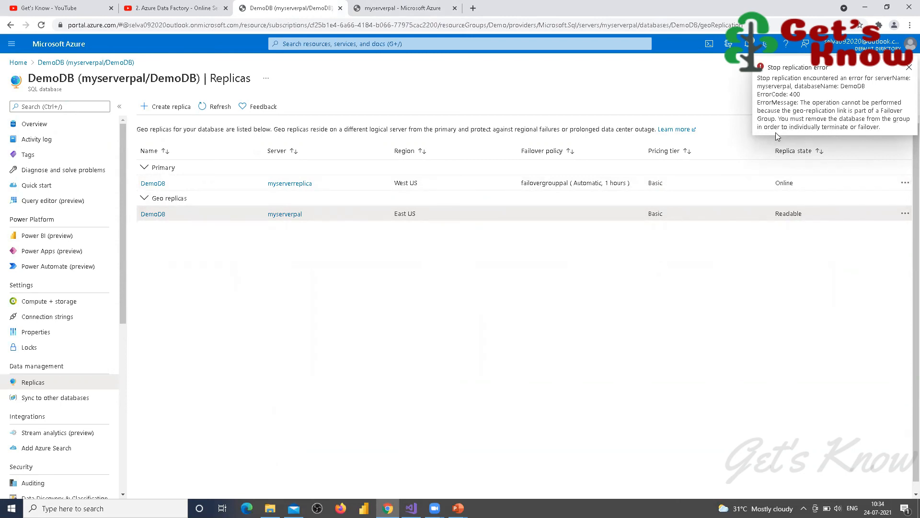
click(909, 70)
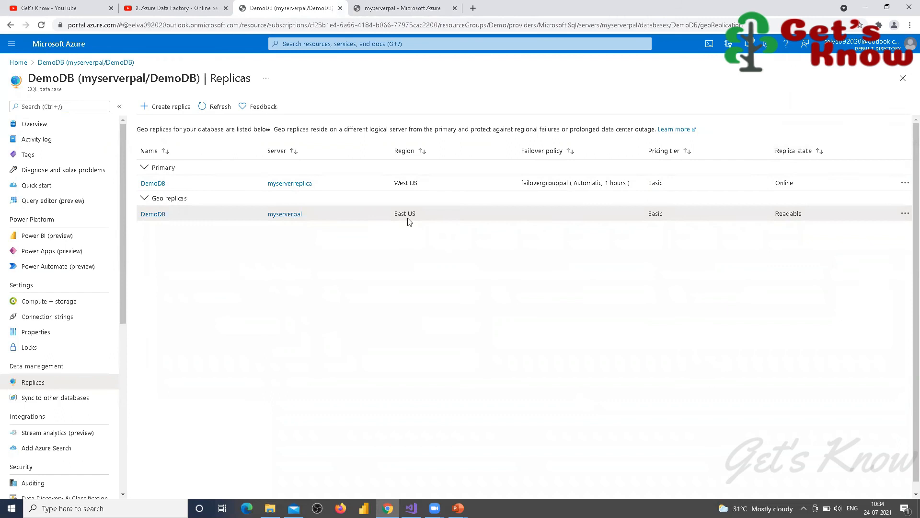
click(905, 213)
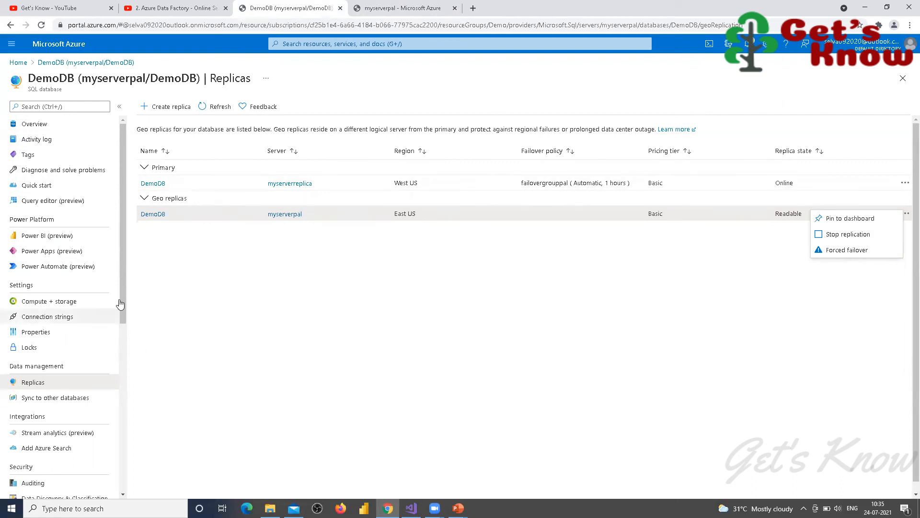
Step: Go from Home to the myserverpal SQL server's failover groups
click(23, 63)
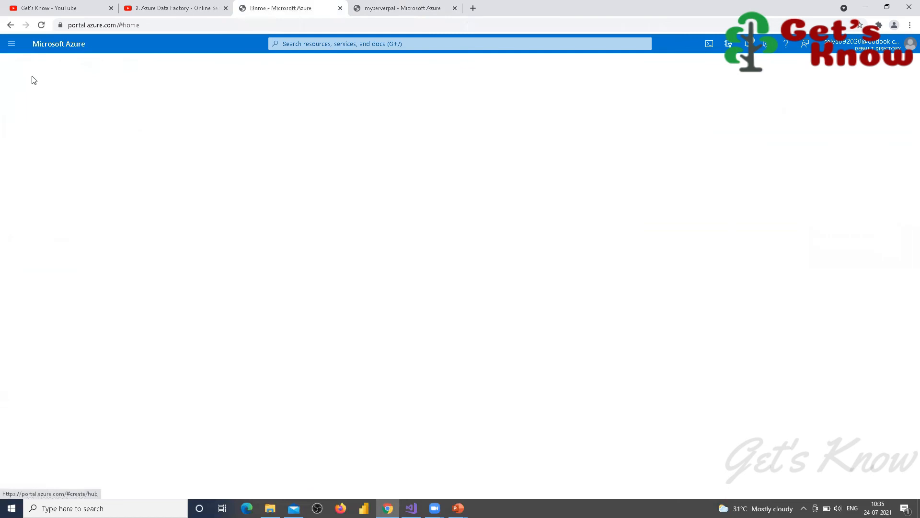
click(234, 208)
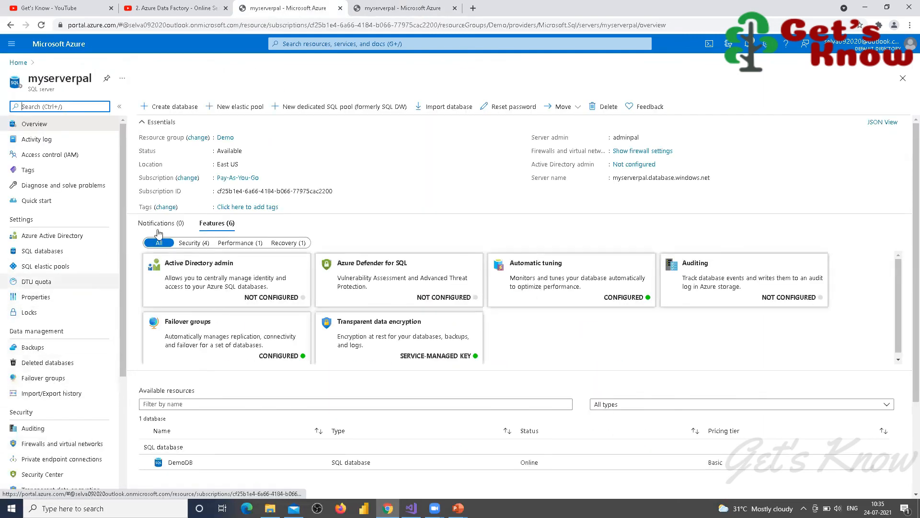
click(34, 378)
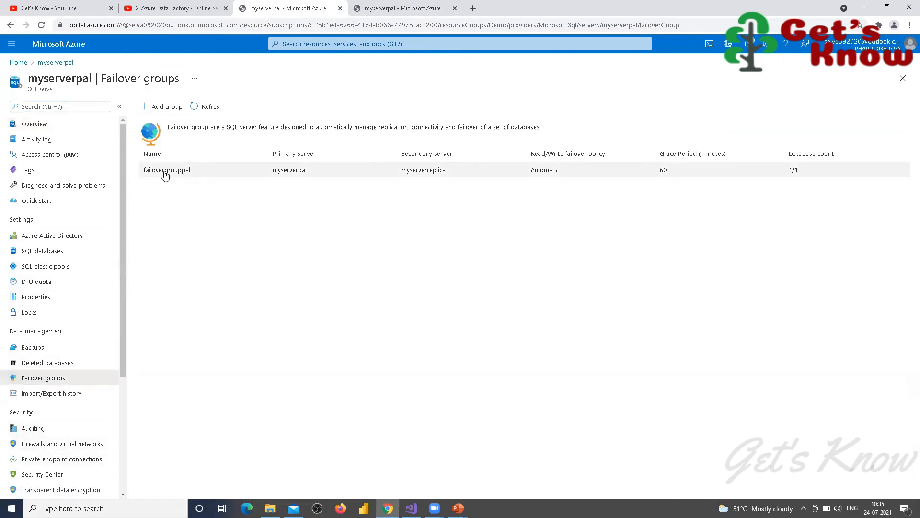
Step: Force a failover of failovergrouppal again, which fails with ErrorCode 400
click(165, 173)
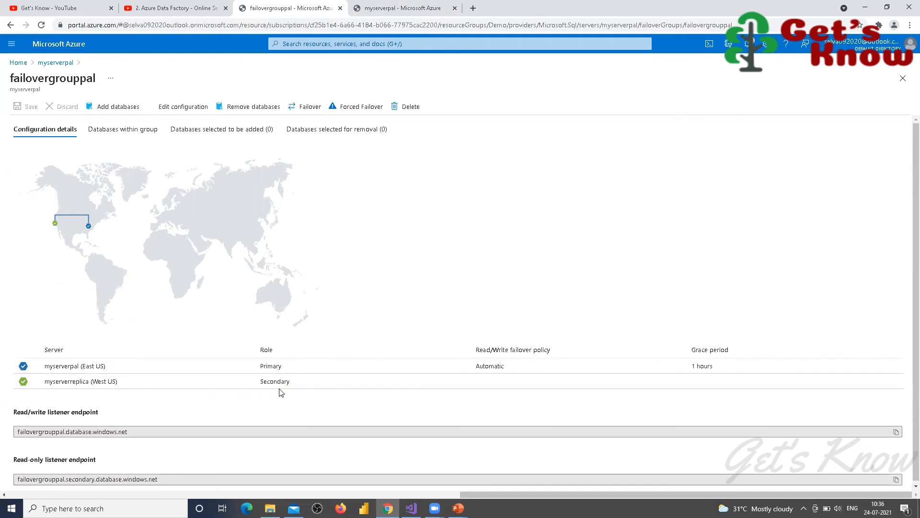
click(358, 107)
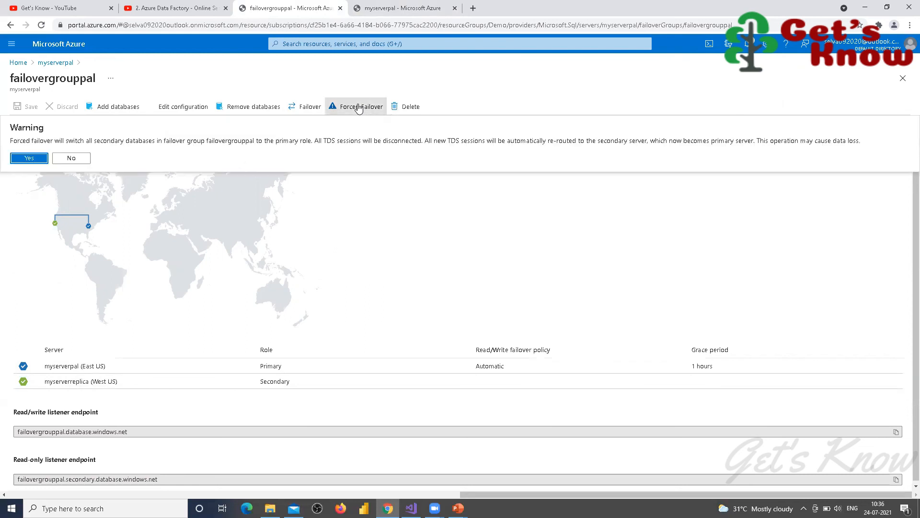
click(28, 159)
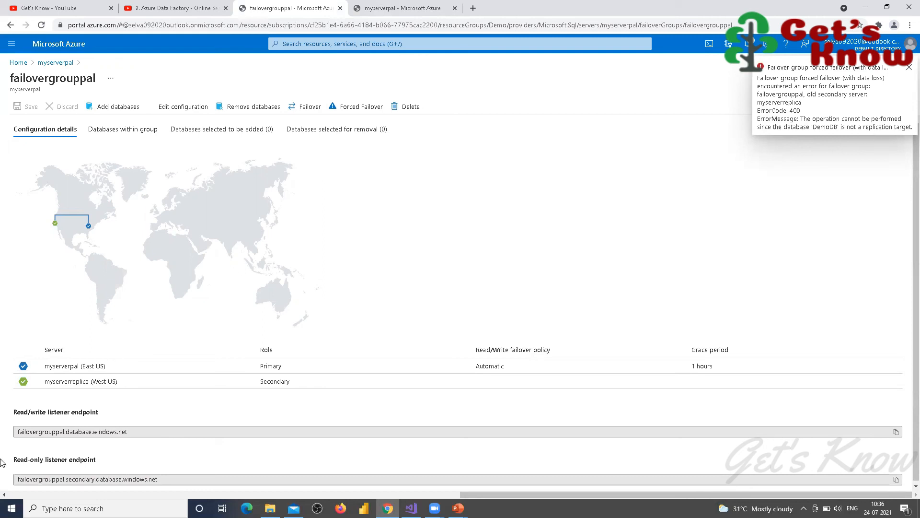
scroll(208, 399, down, 1)
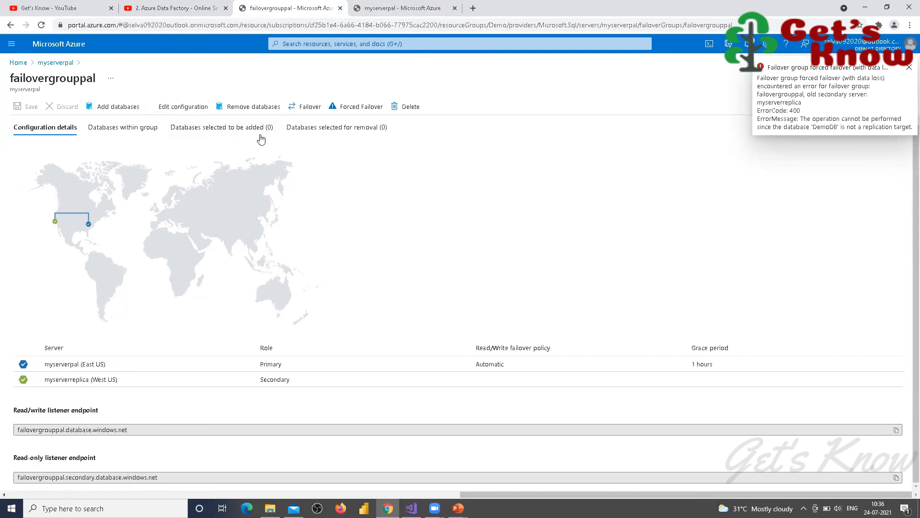
click(255, 110)
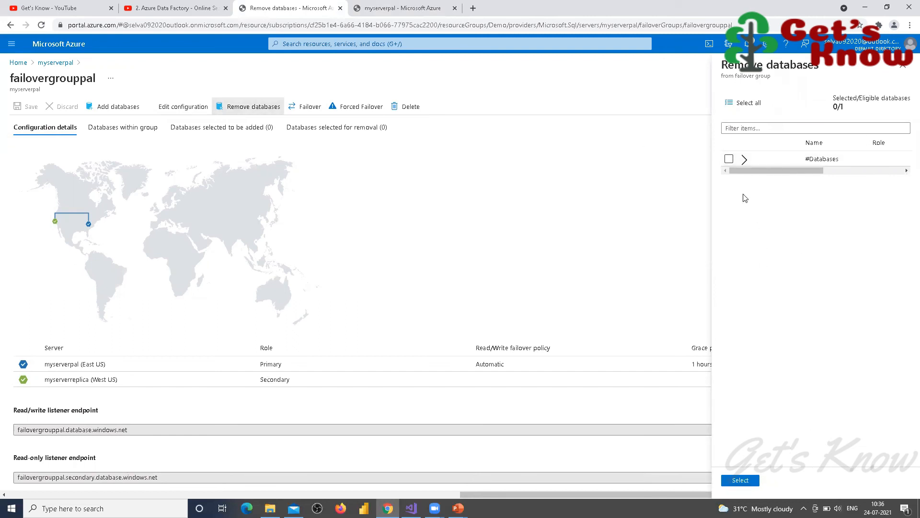
click(729, 159)
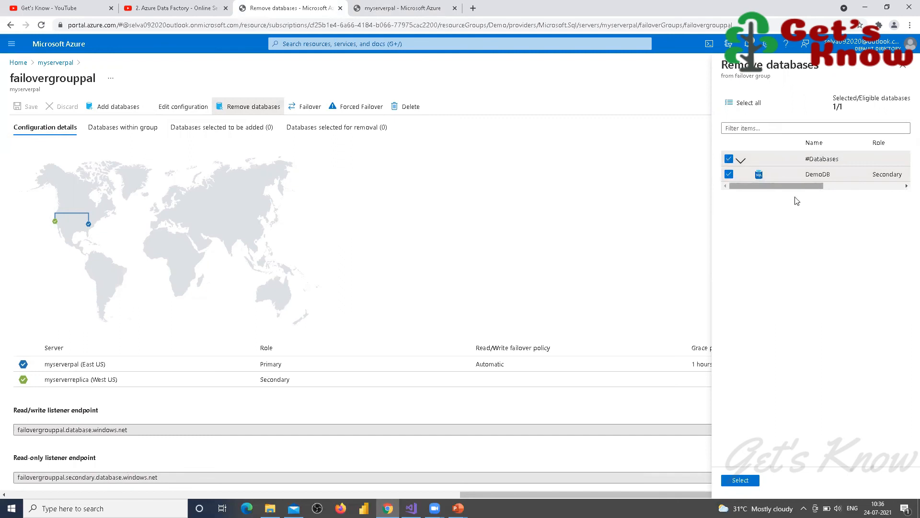
click(740, 480)
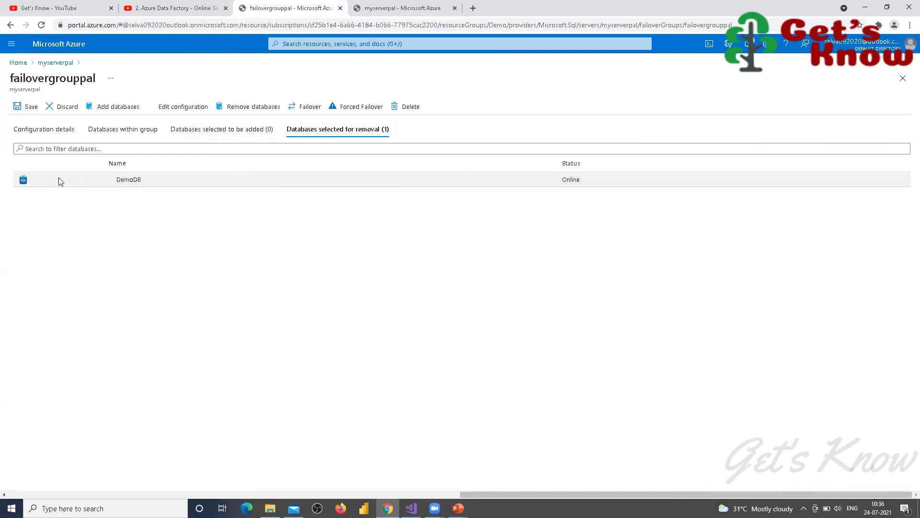
click(224, 128)
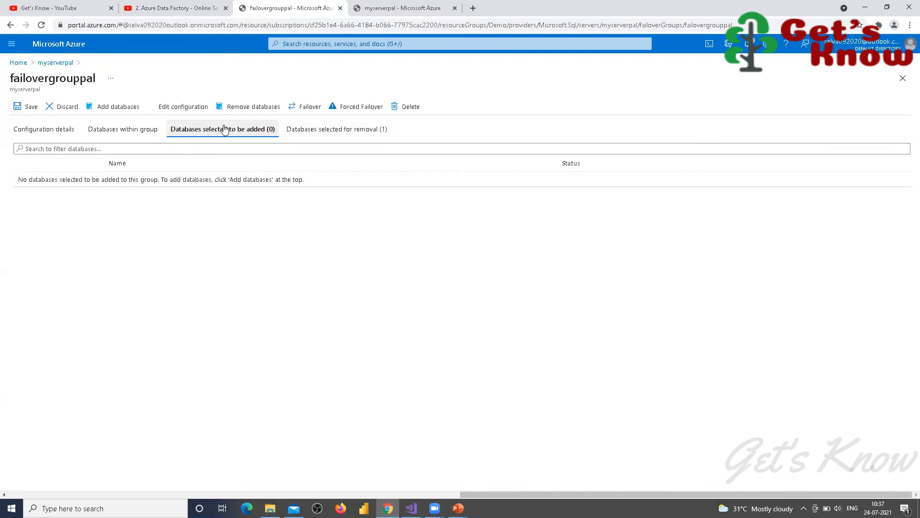
click(146, 131)
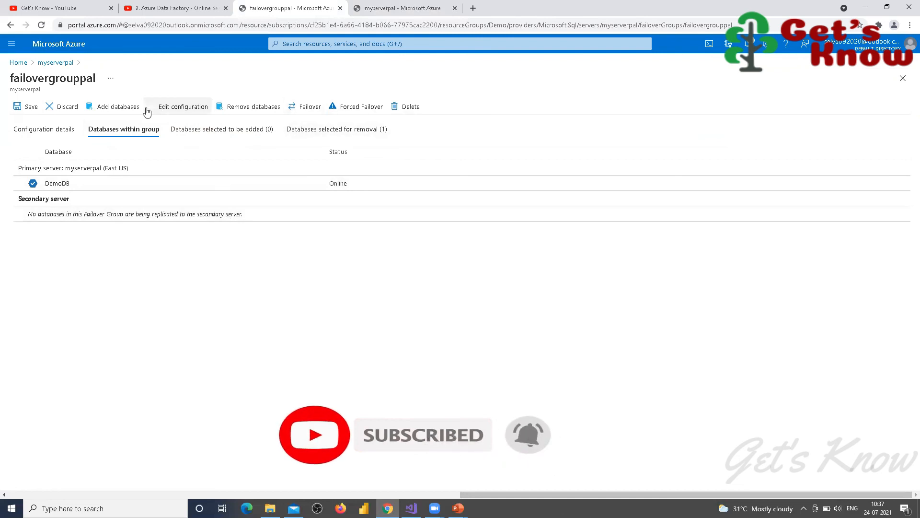
click(71, 110)
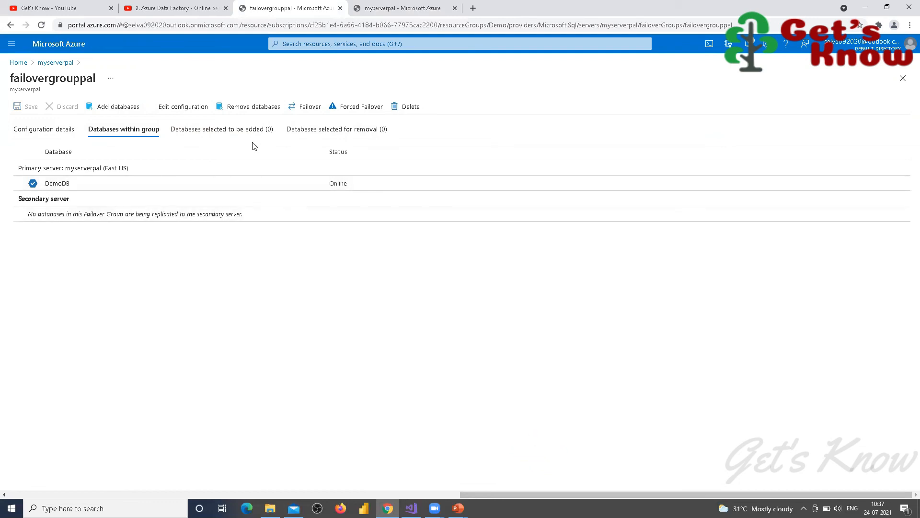
click(327, 130)
click(210, 128)
click(124, 131)
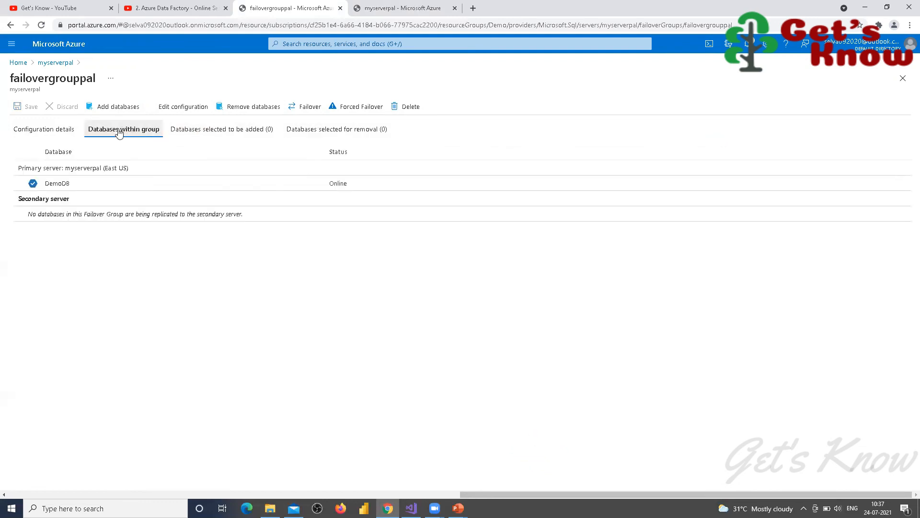
click(48, 134)
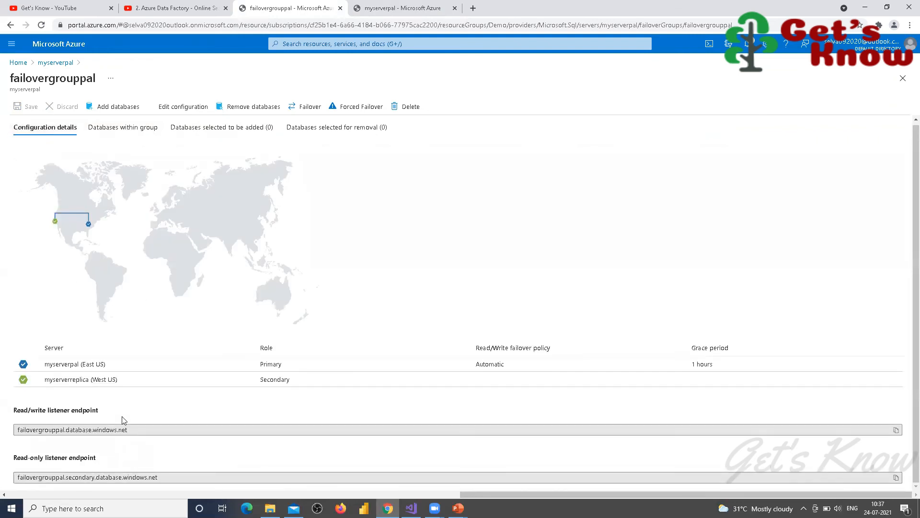
Step: Apply failovergrouppal's failover policy settings and save the group, confirming the successful update
click(187, 111)
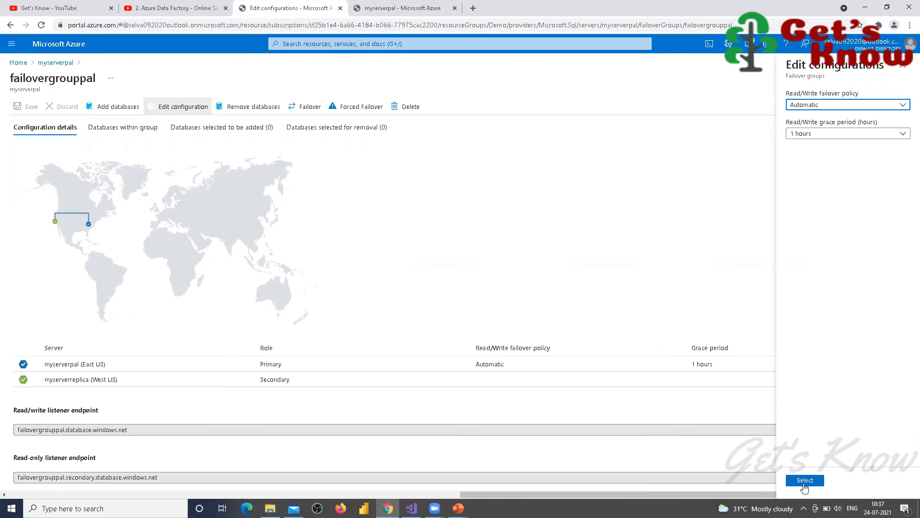
click(804, 481)
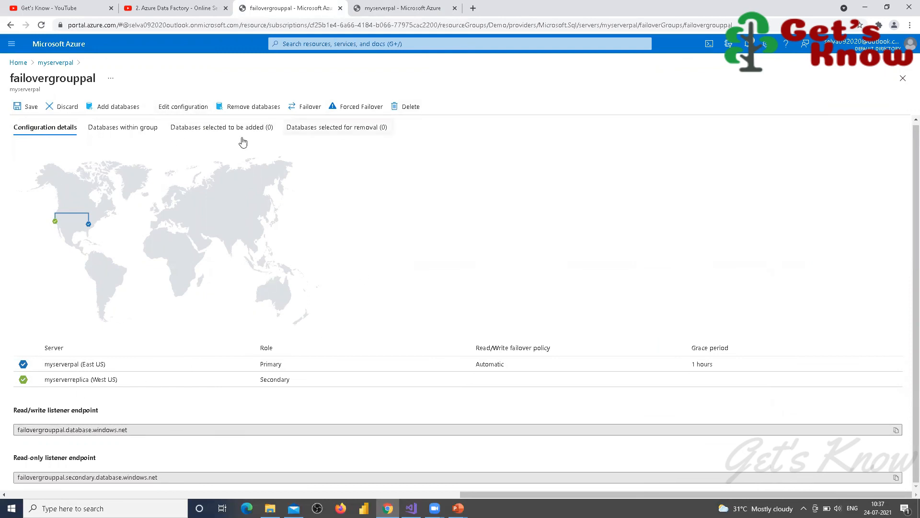
click(29, 107)
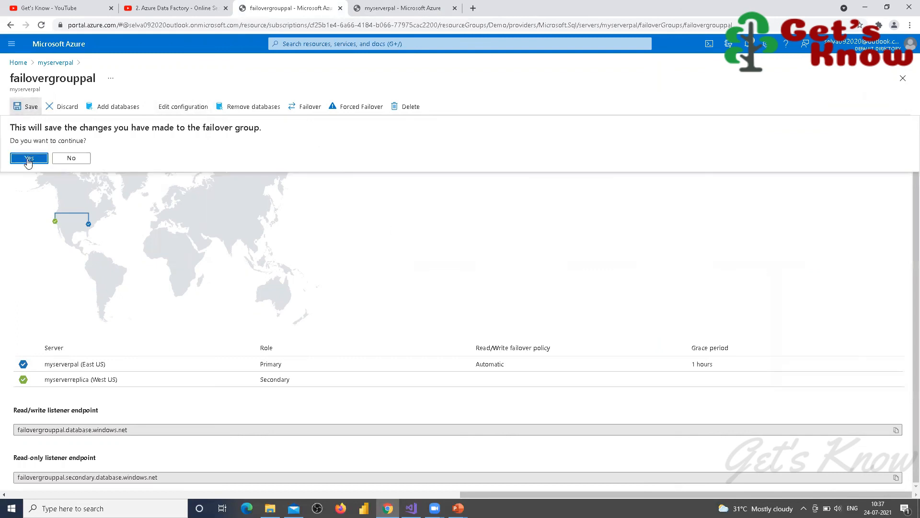
click(29, 158)
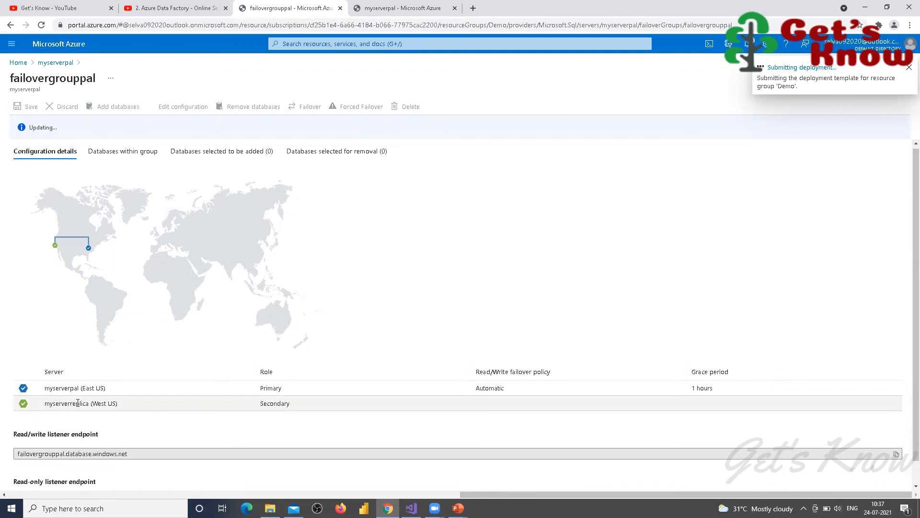
scroll(150, 388, down, 1)
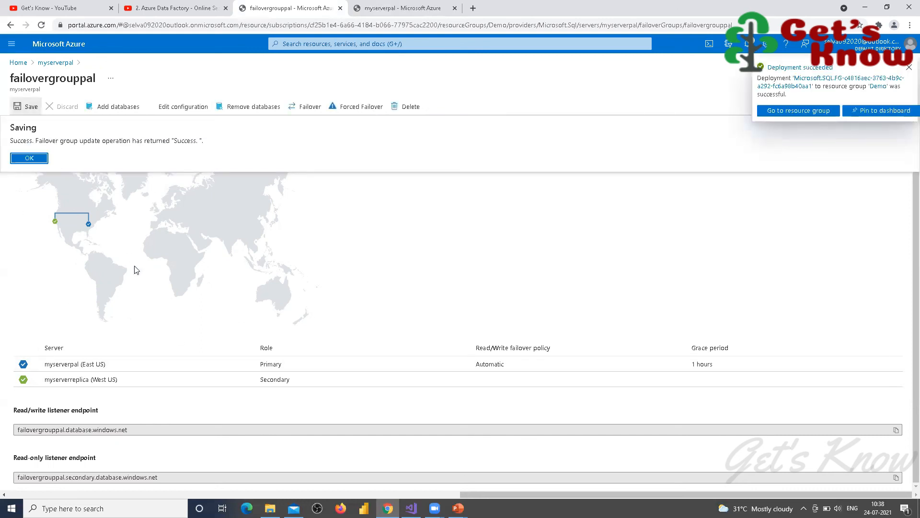
click(907, 67)
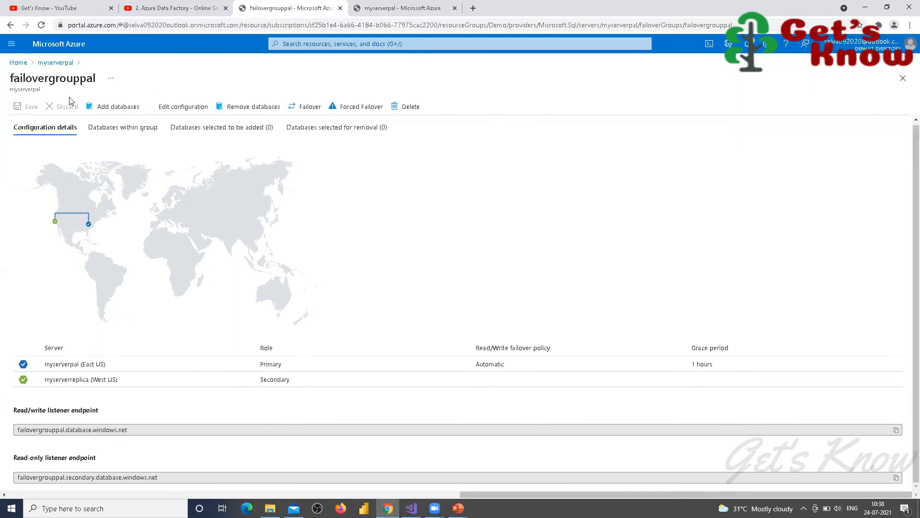
click(14, 64)
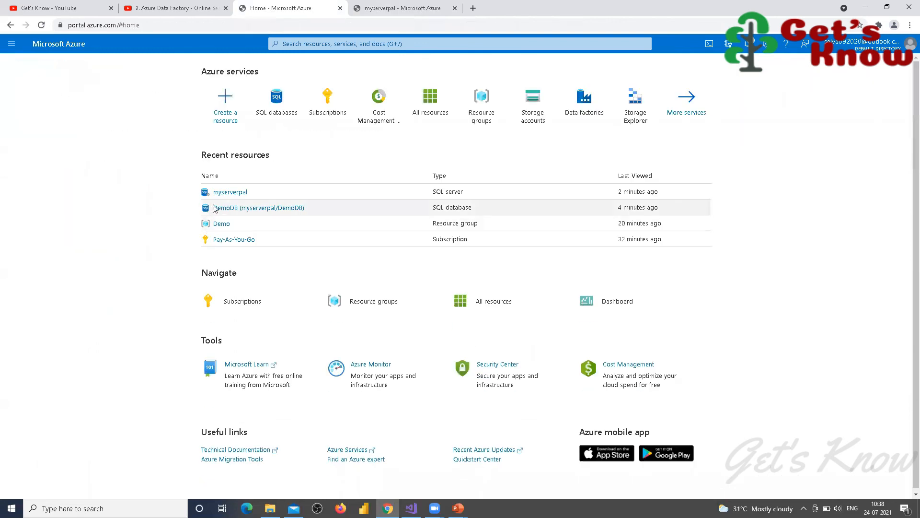
Step: Review the myserverreplica SQL server overview via the Demo resource group
click(221, 224)
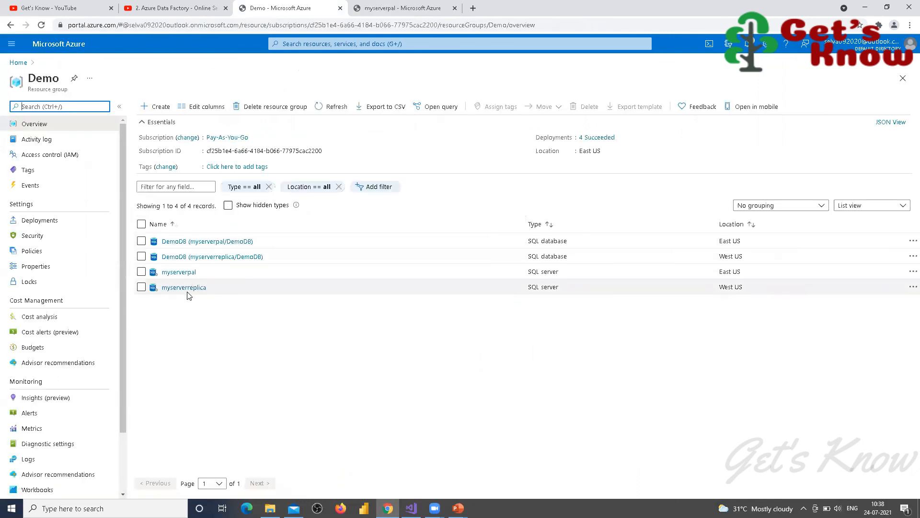
click(190, 287)
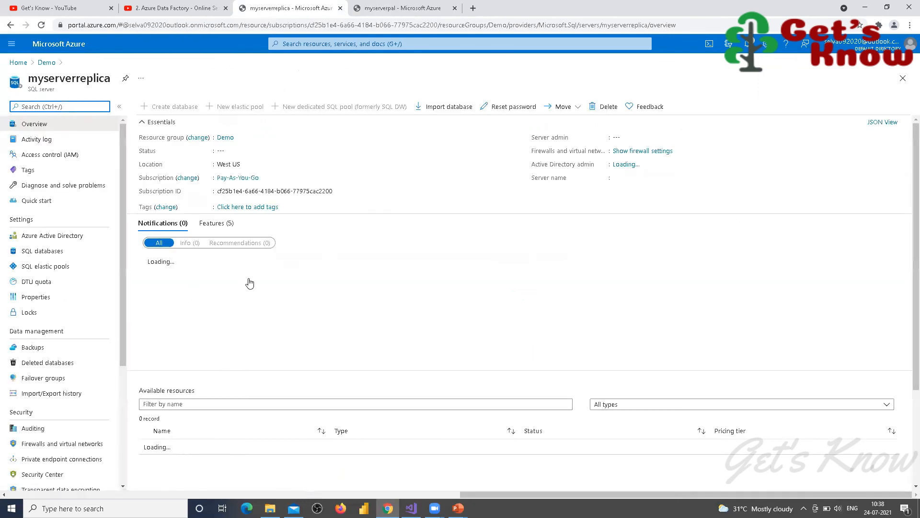
scroll(201, 355, down, 3)
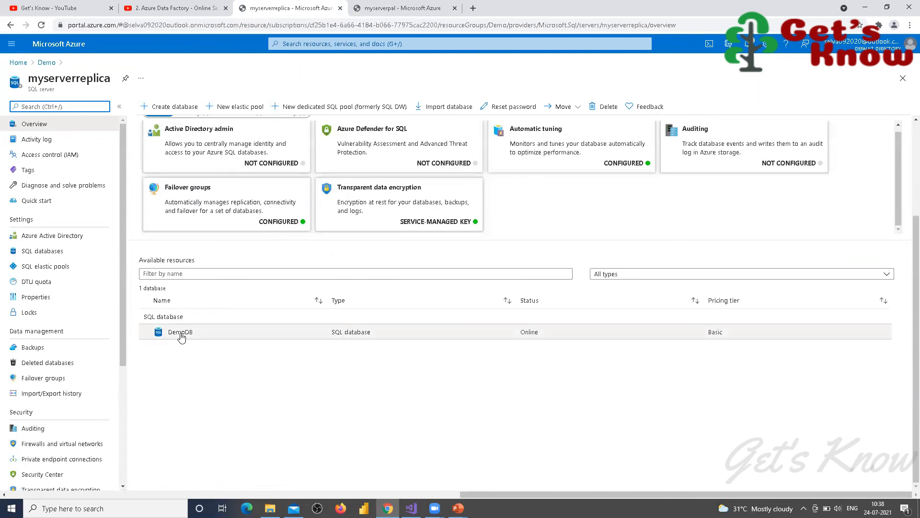
scroll(182, 355, up, 3)
scroll(182, 369, down, 3)
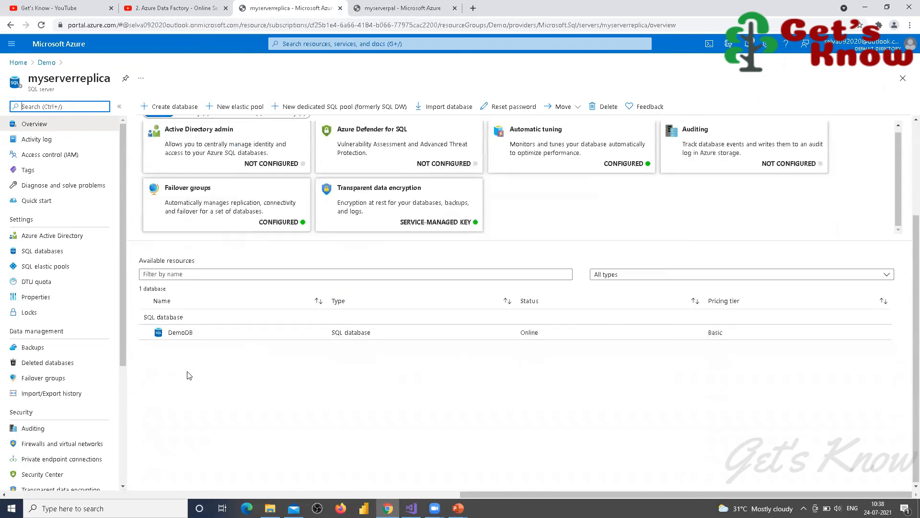
scroll(188, 325, up, 3)
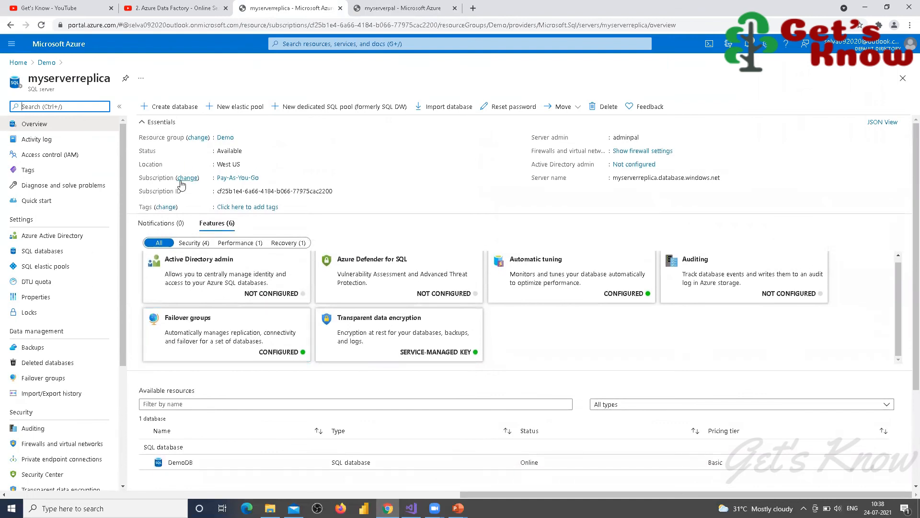
scroll(180, 184, down, 3)
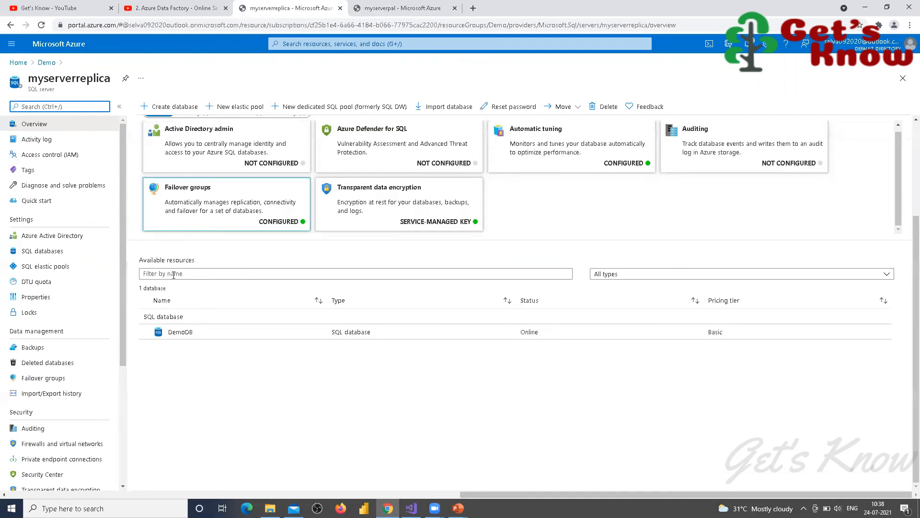
scroll(168, 353, up, 3)
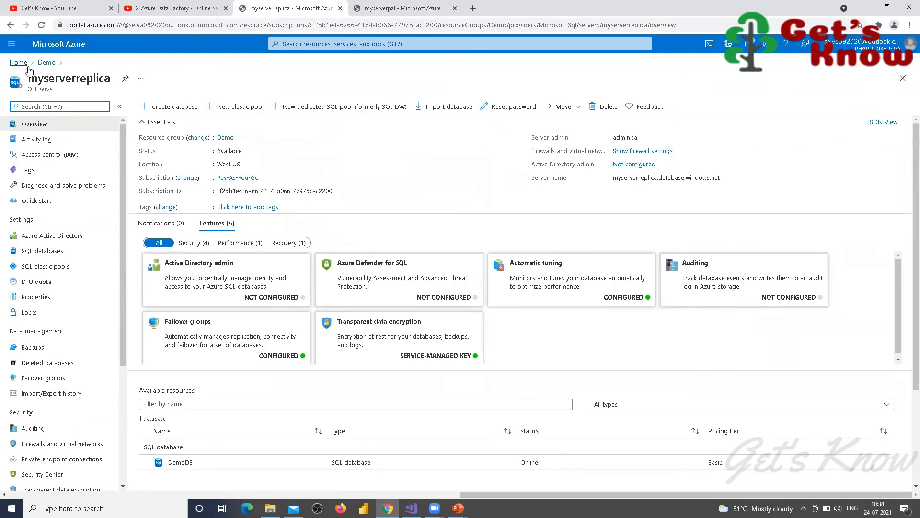
click(47, 62)
click(18, 64)
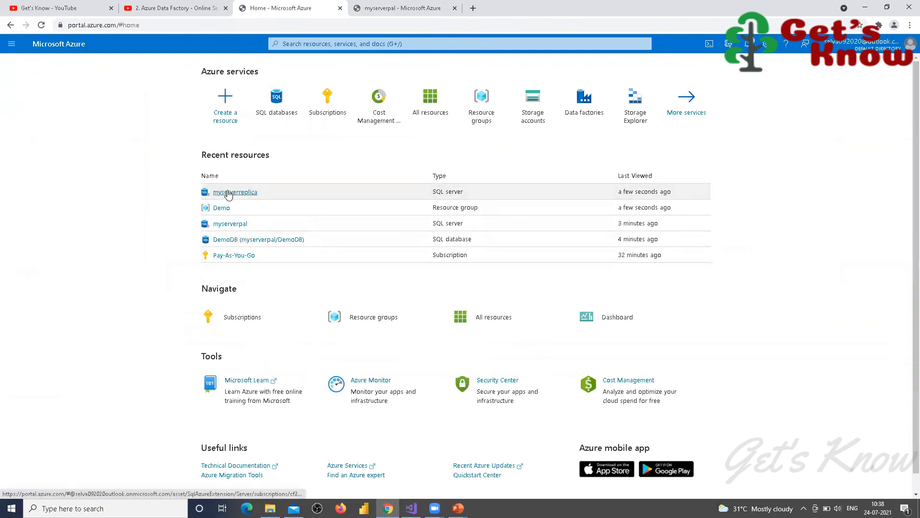
Step: Open the myserverpal SQL server from the Home page
click(228, 194)
click(19, 64)
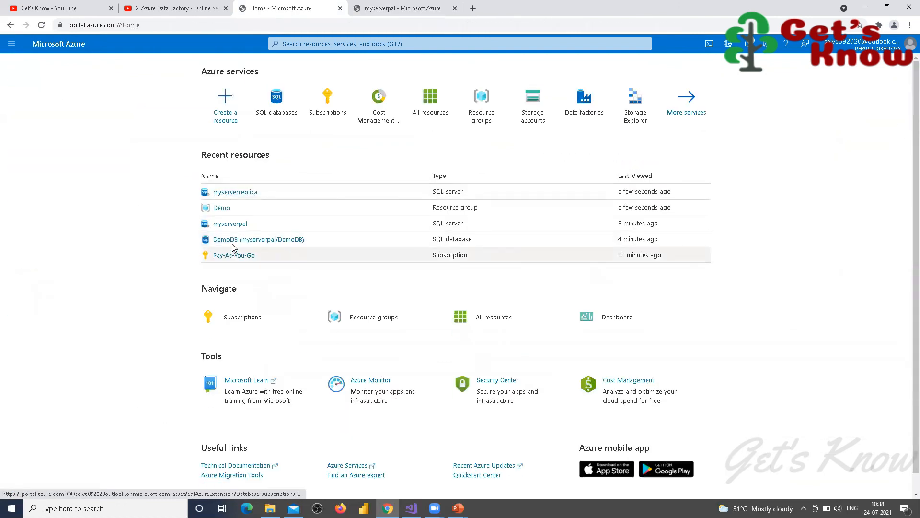
click(232, 223)
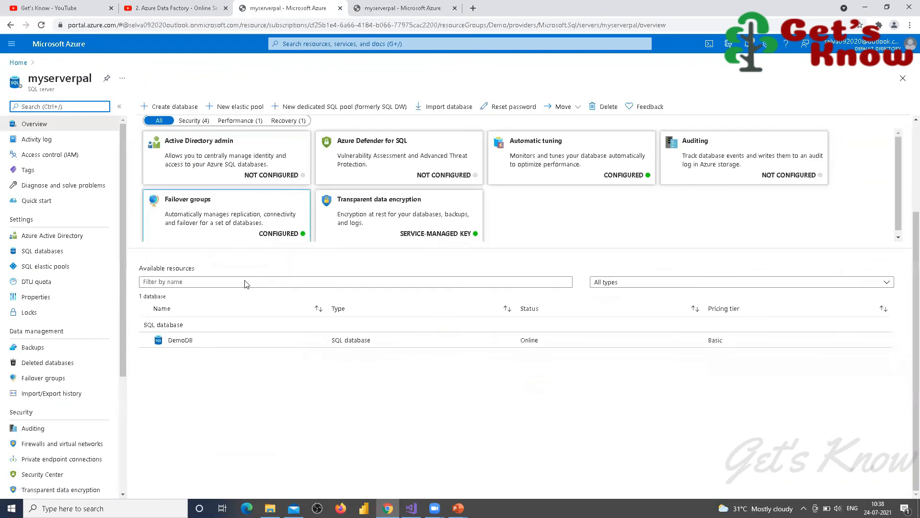
Step: Delete the failovergrouppal failover group from myserverpal and reload to confirm
click(39, 378)
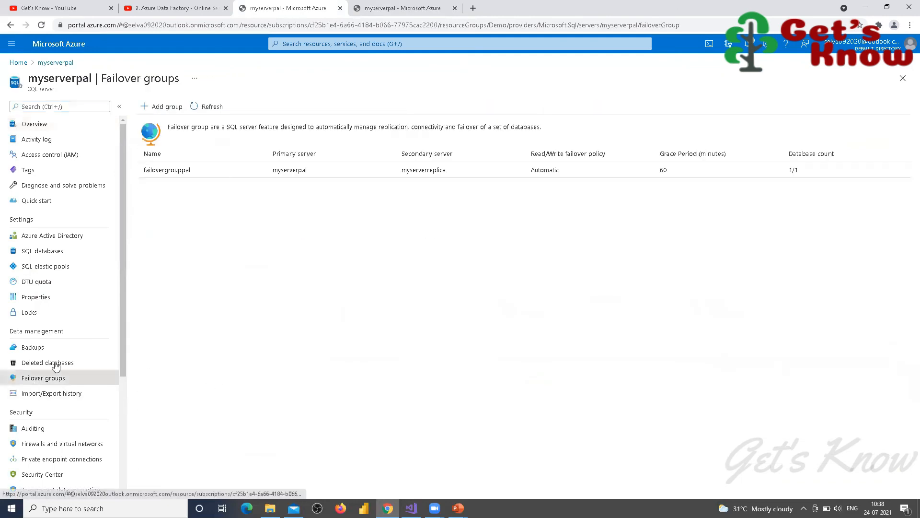
click(168, 179)
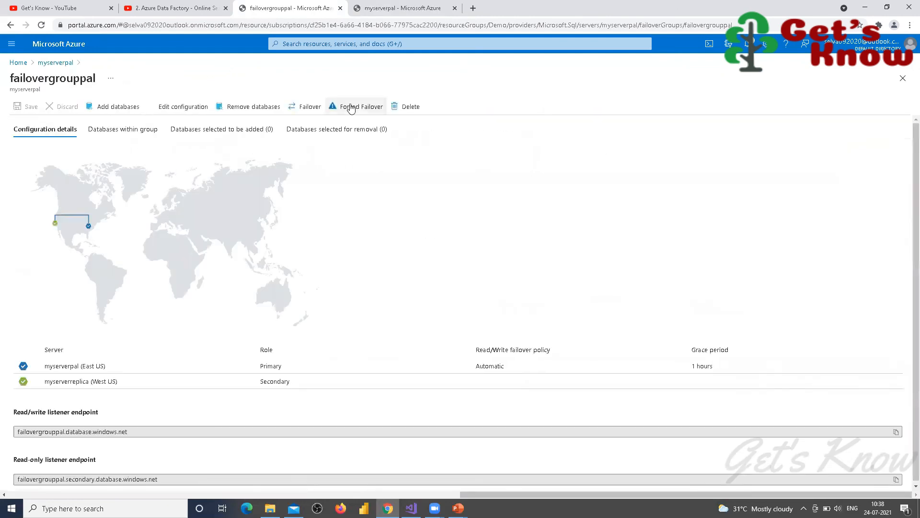
click(415, 107)
click(29, 158)
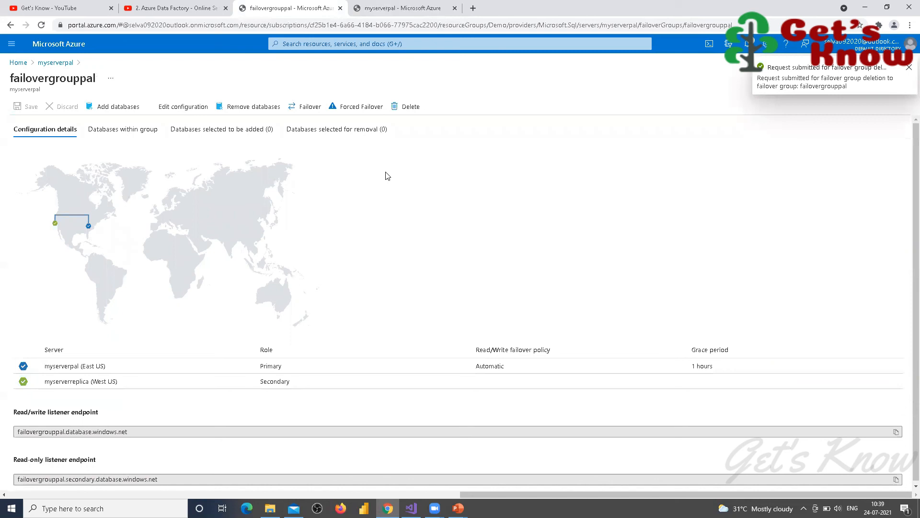
click(906, 68)
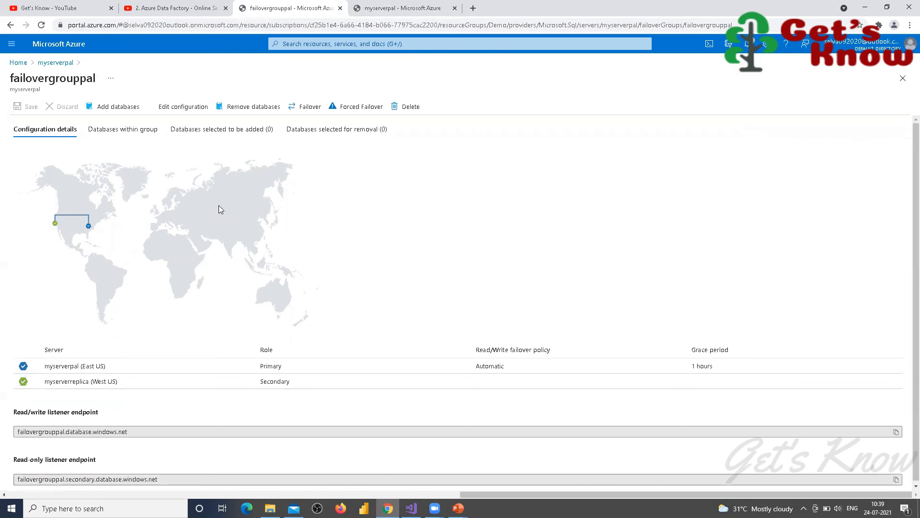
key(F5)
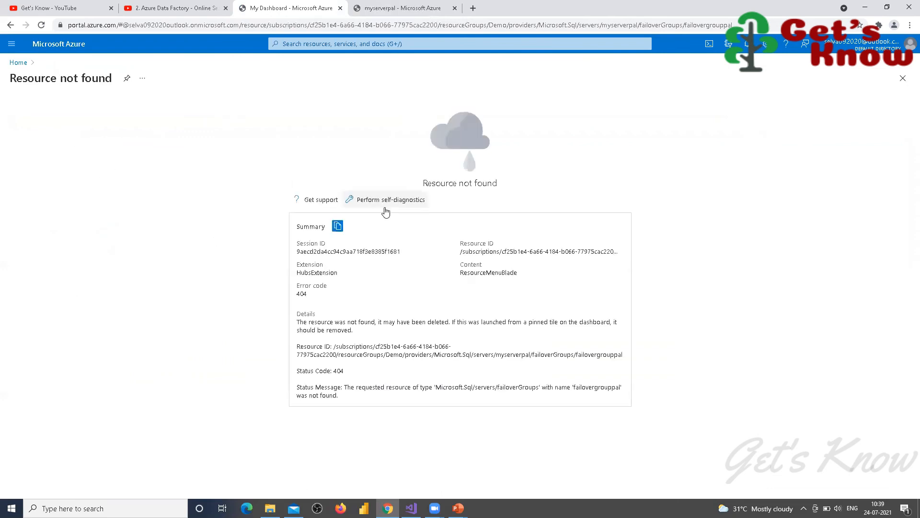
Step: Check myserverreplica's failover groups, which now list no group
click(19, 64)
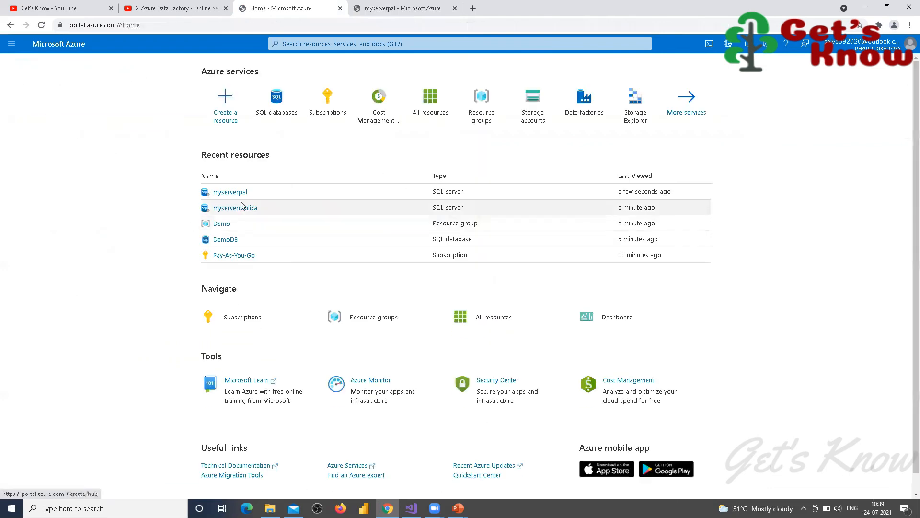
click(223, 208)
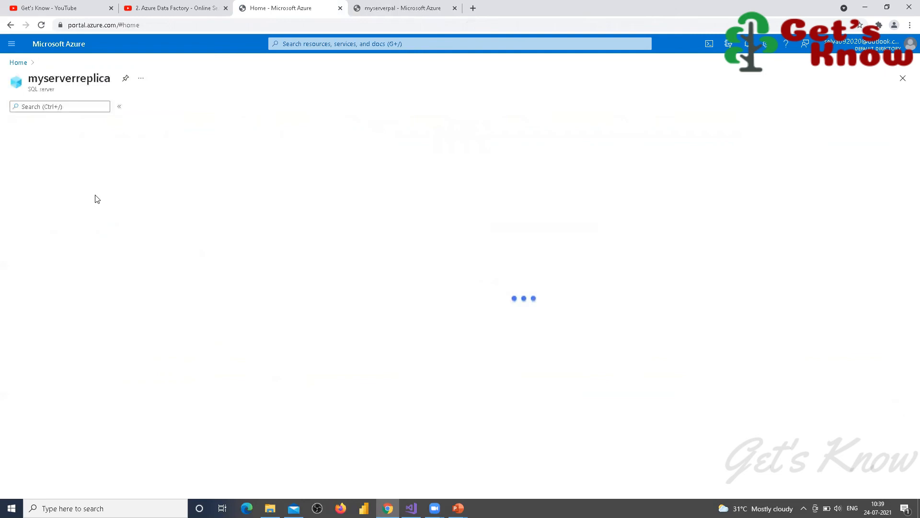
click(34, 379)
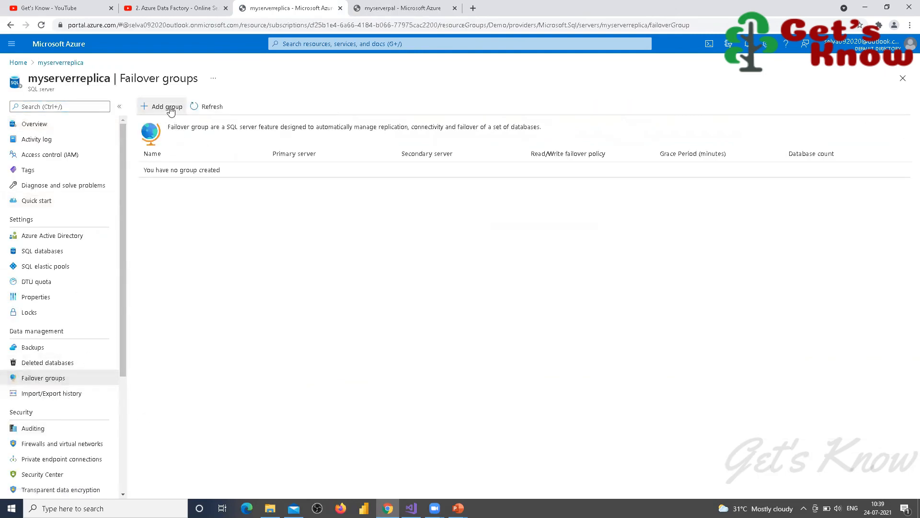
Step: Start a new failover group named failoverreplica1 with myserverpal as the partner server
click(167, 106)
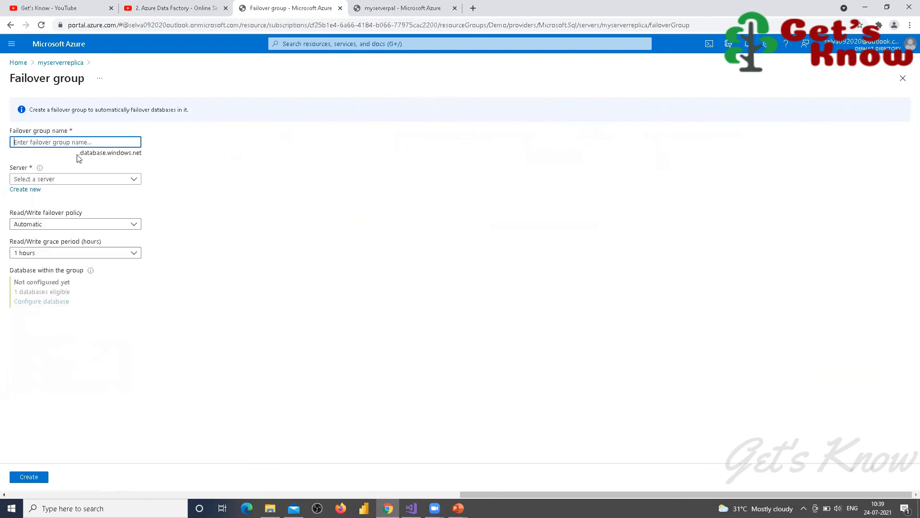
text(failoverreplica)
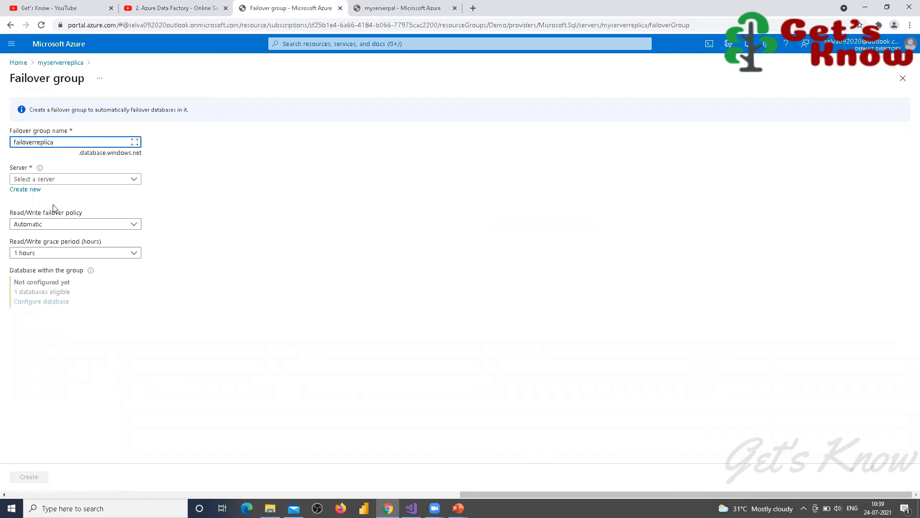
key(Tab)
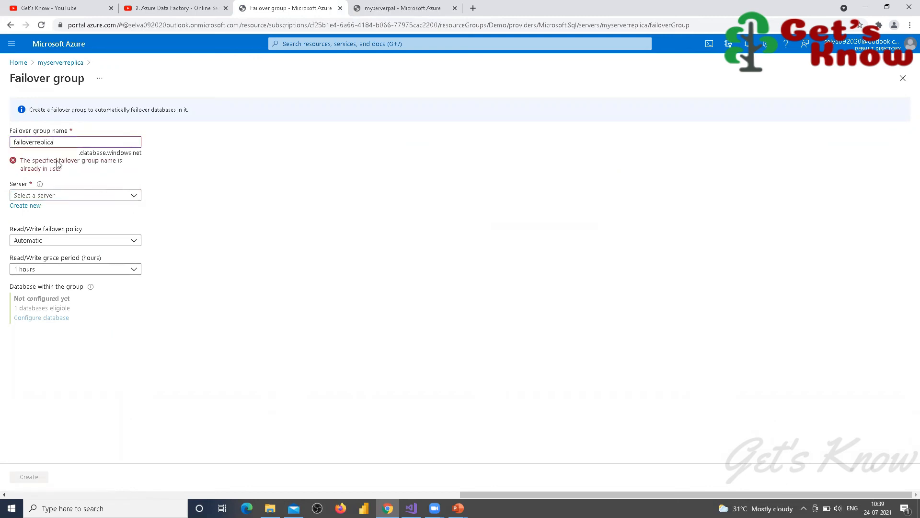
click(63, 143)
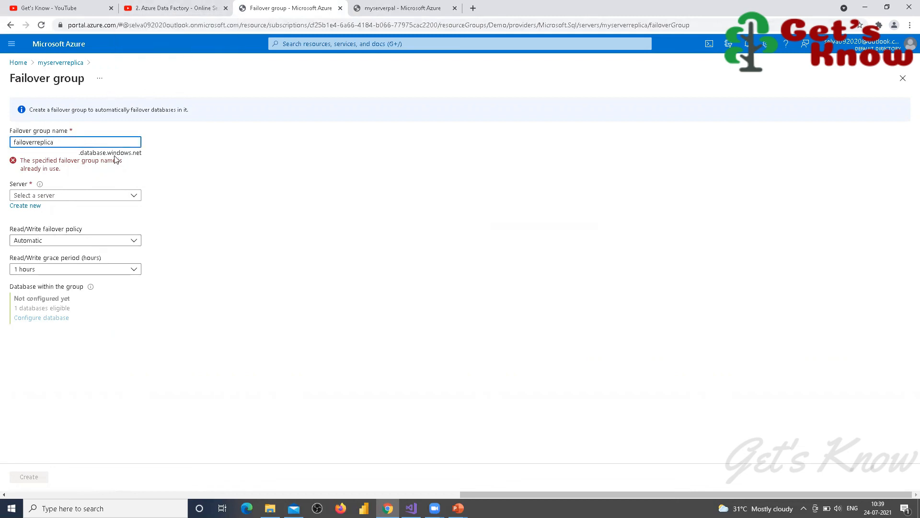
click(133, 180)
click(35, 211)
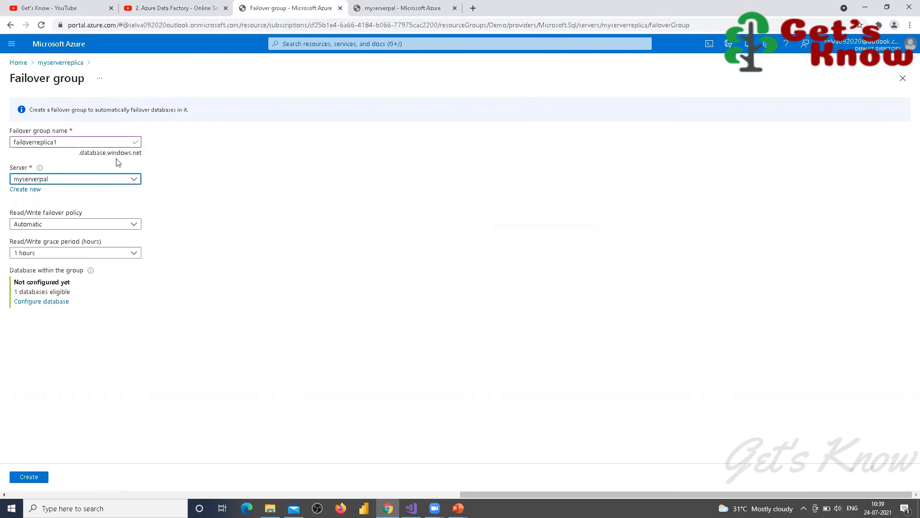
Step: Add DemoDB to the group's databases and create the failover group
click(40, 301)
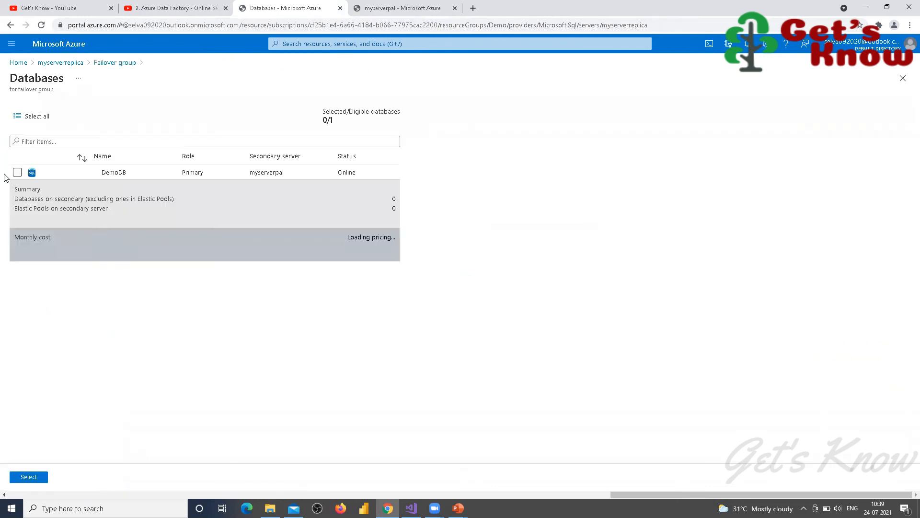
click(17, 173)
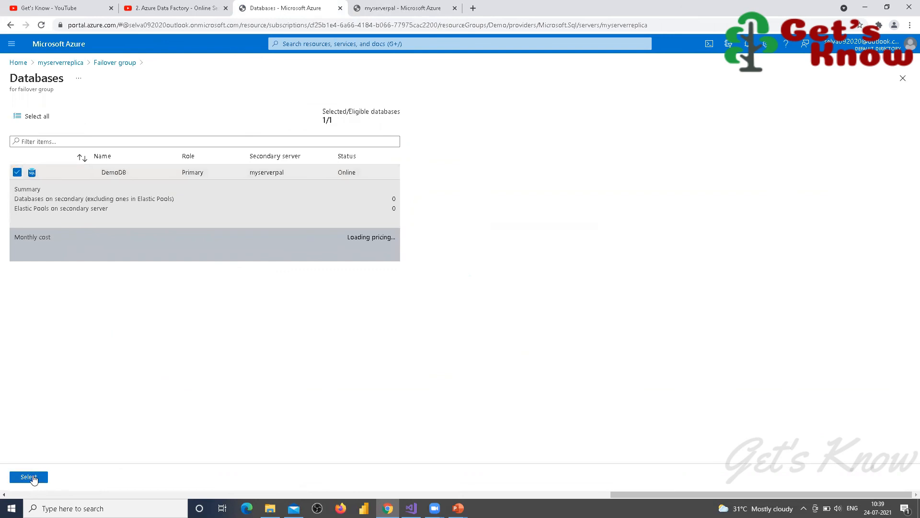
click(29, 477)
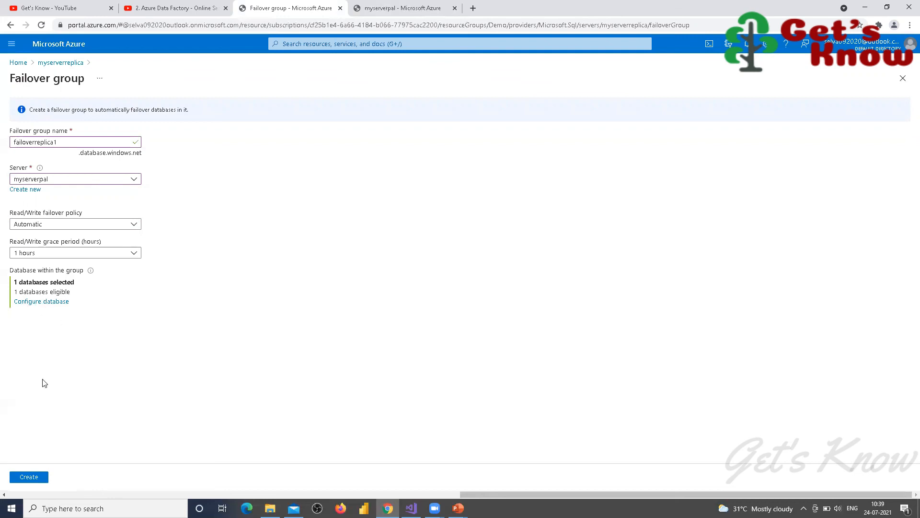
click(28, 477)
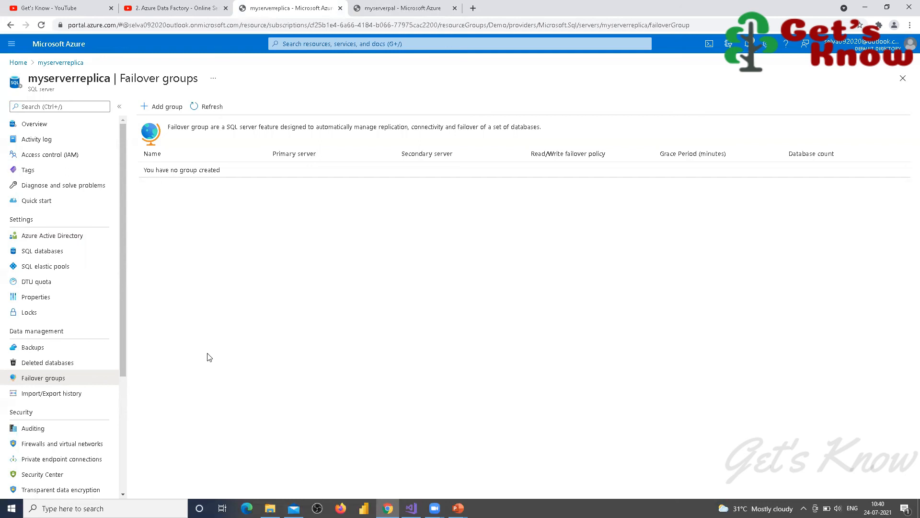
Step: Check deployment notifications, refresh the failover group list, and open failoverreplica1's details
click(750, 43)
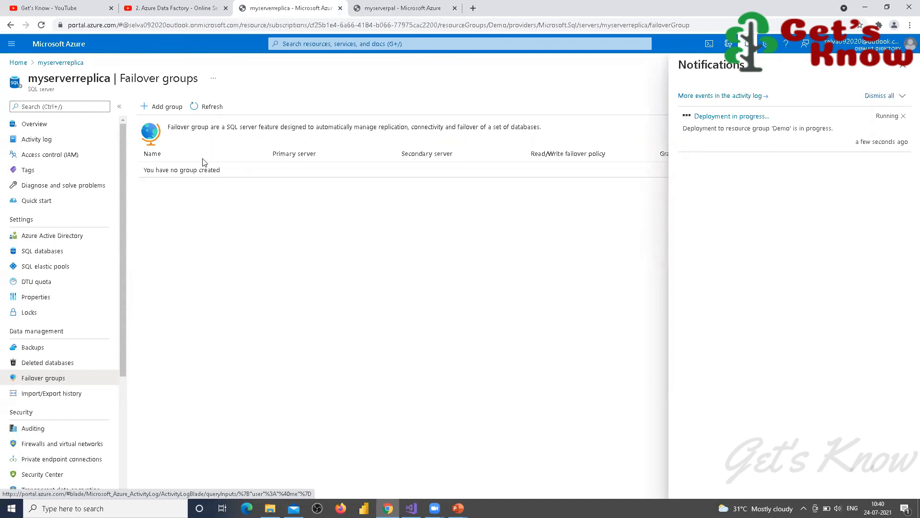
click(214, 106)
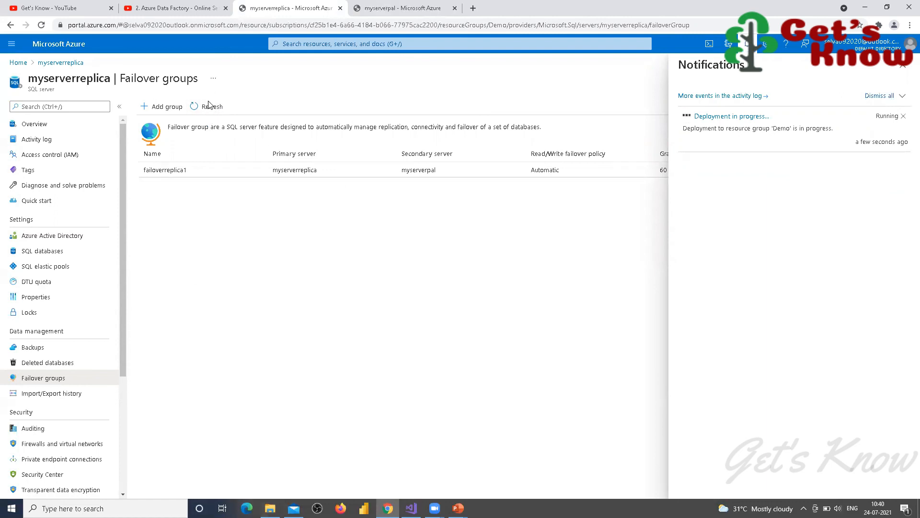
click(902, 65)
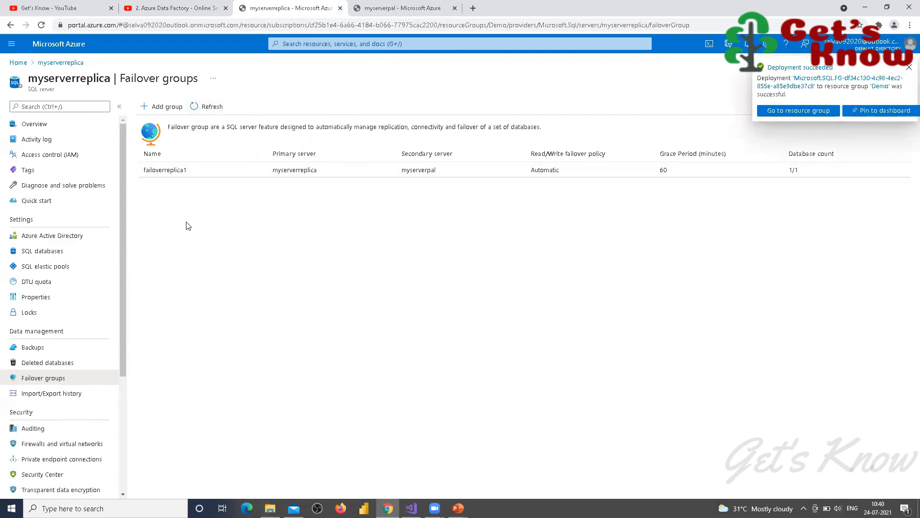
click(168, 172)
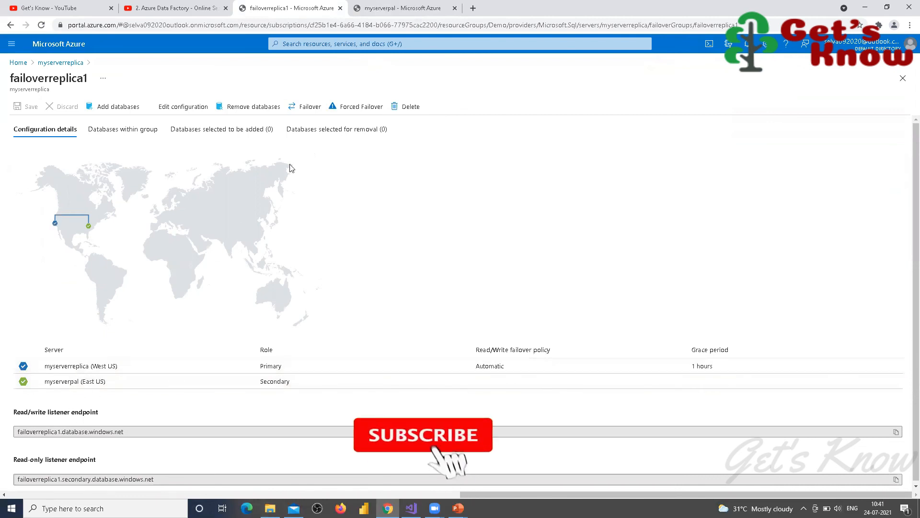
Step: Run a planned failover on failoverreplica1, confirming the role switch and checking its completion notification
click(303, 107)
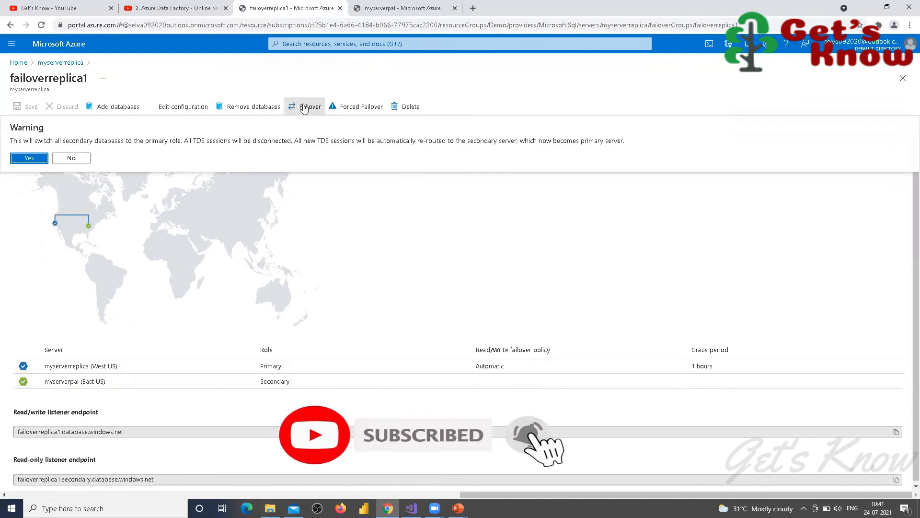
click(29, 157)
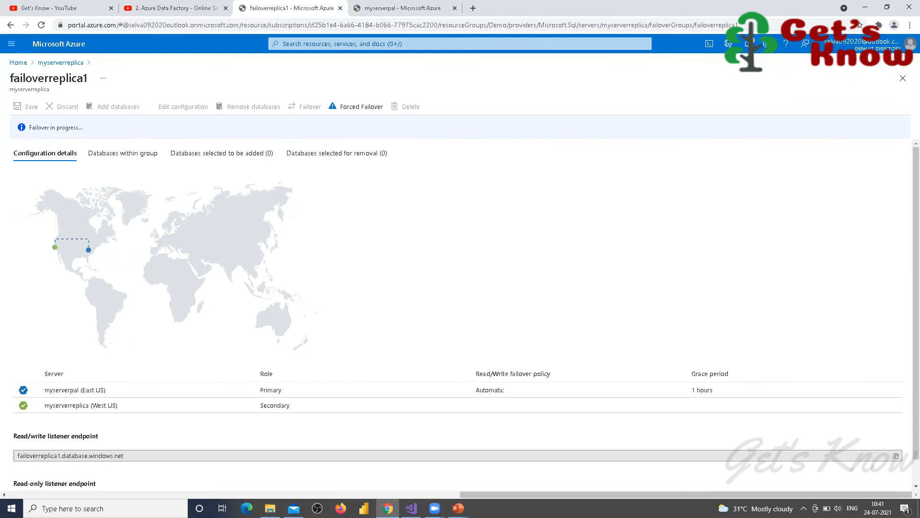
click(747, 44)
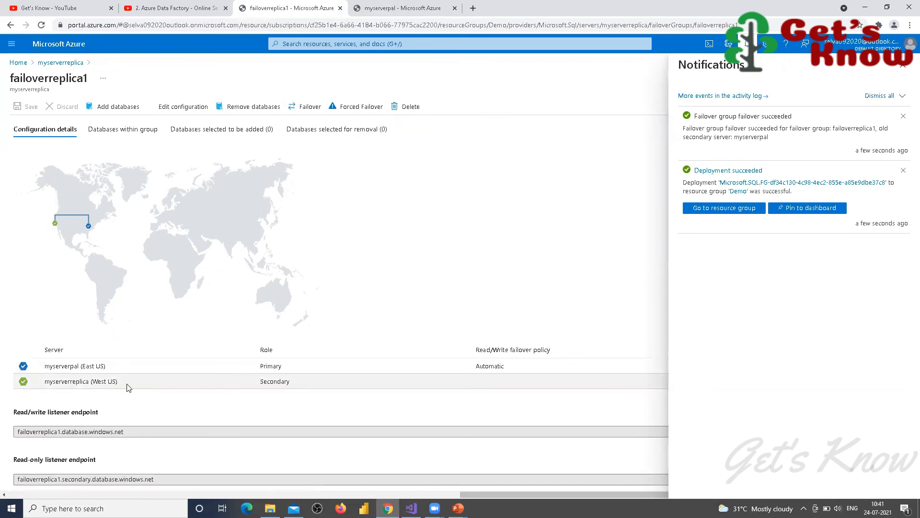
click(903, 65)
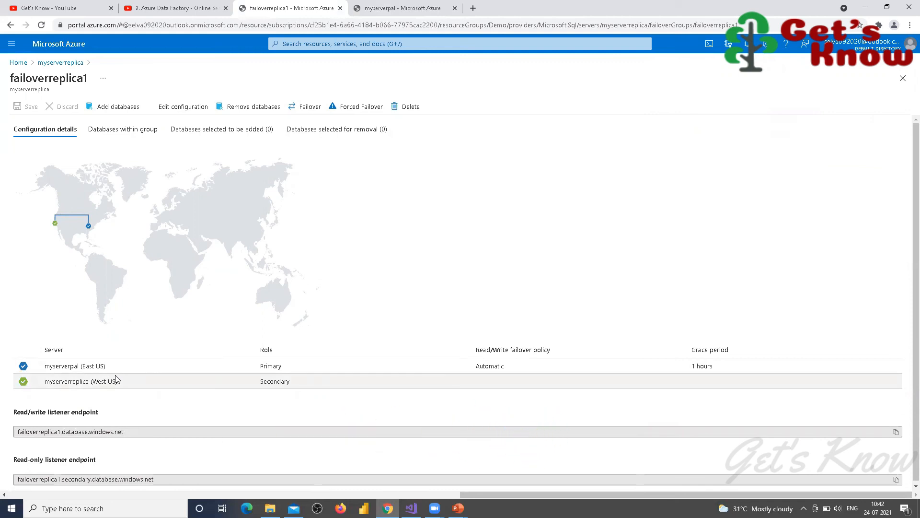
scroll(227, 450, down, 1)
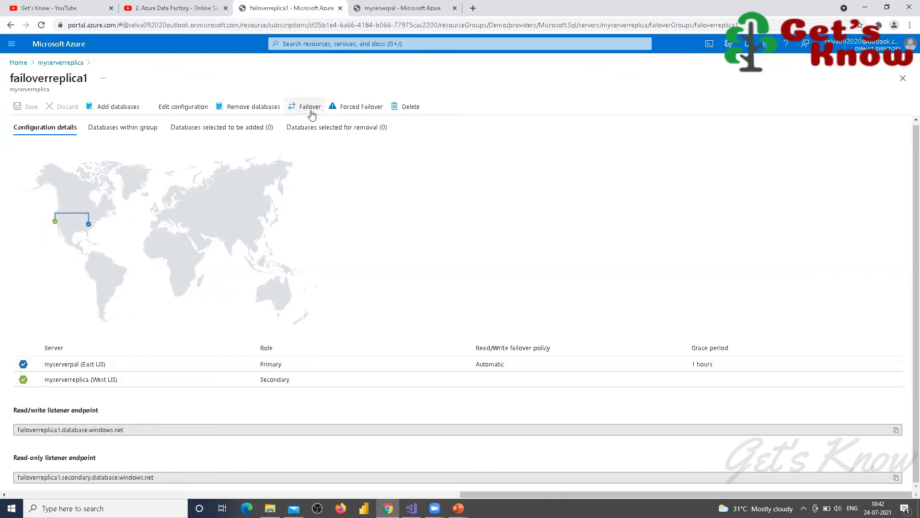
Step: Run a forced failover on failoverreplica1 to return myserverreplica to primary
click(355, 108)
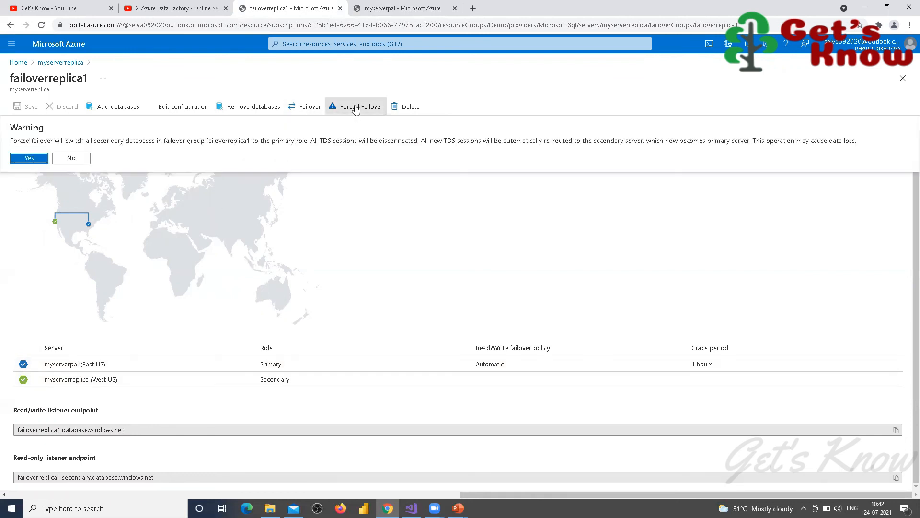
click(29, 158)
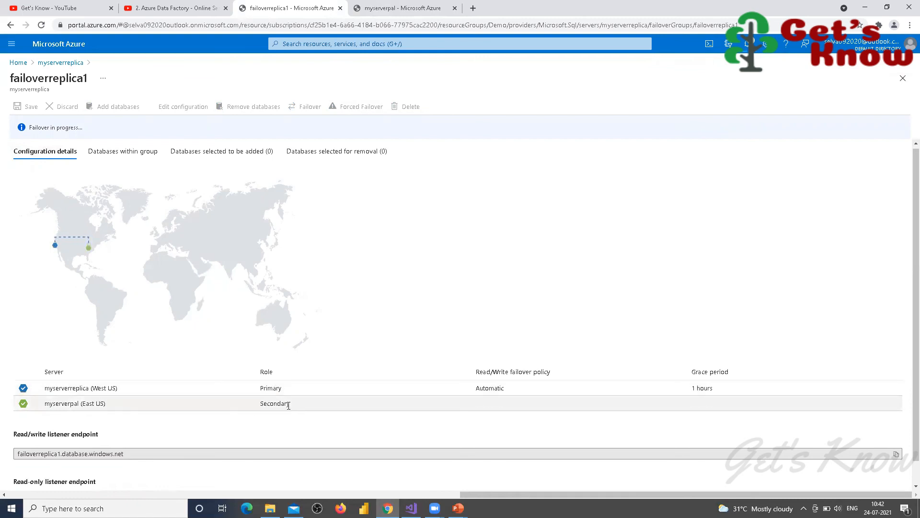
scroll(288, 405, down, 1)
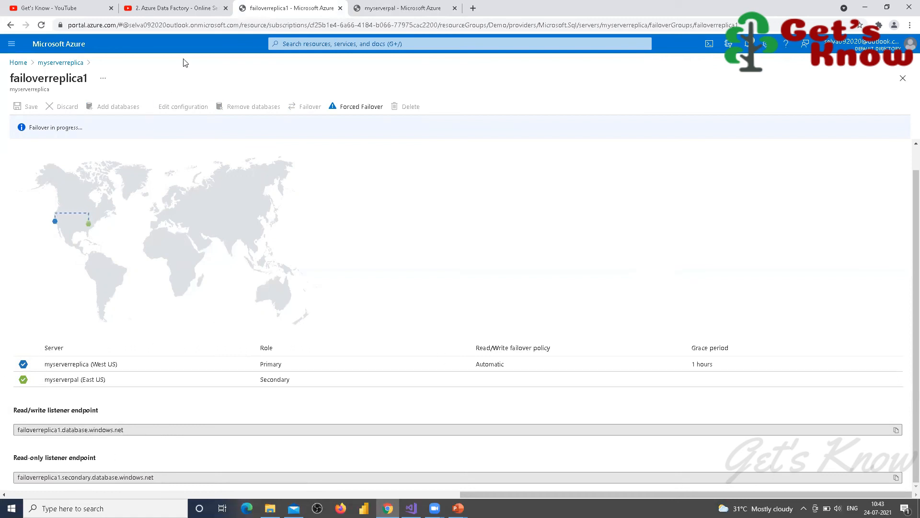
click(373, 9)
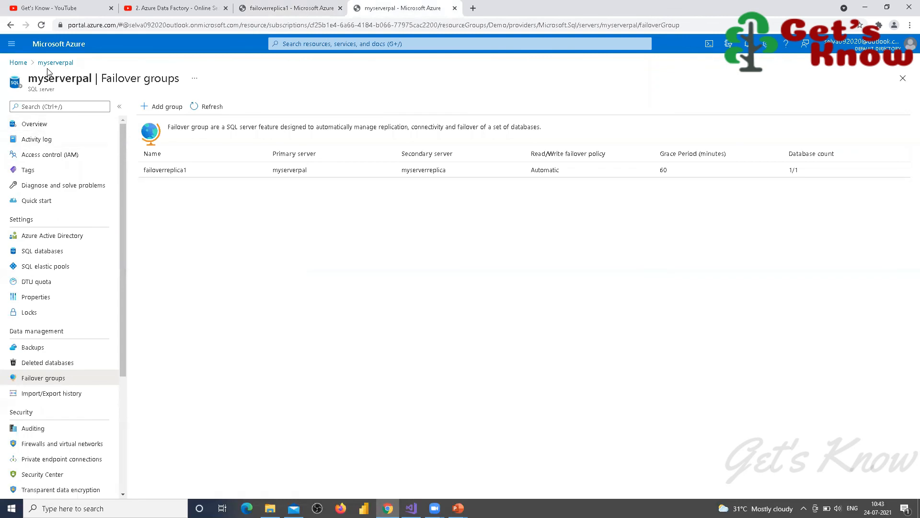
click(18, 63)
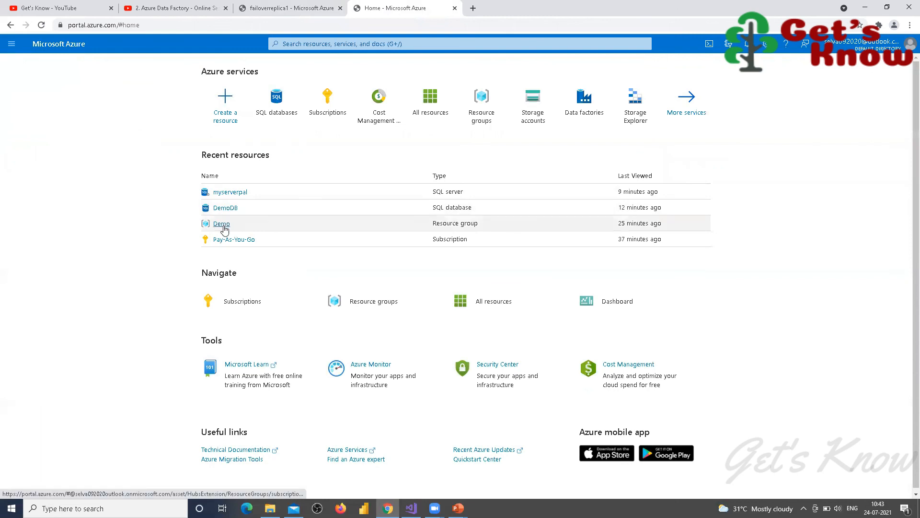
click(222, 225)
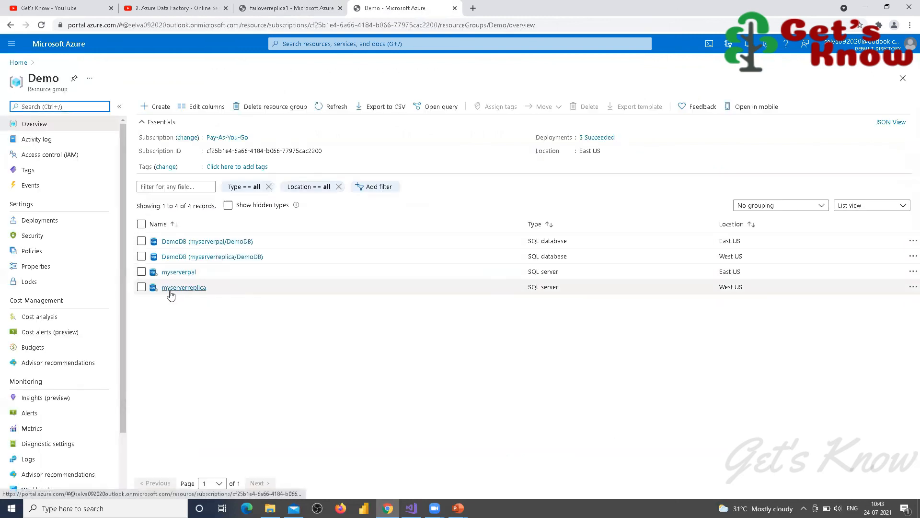
click(173, 241)
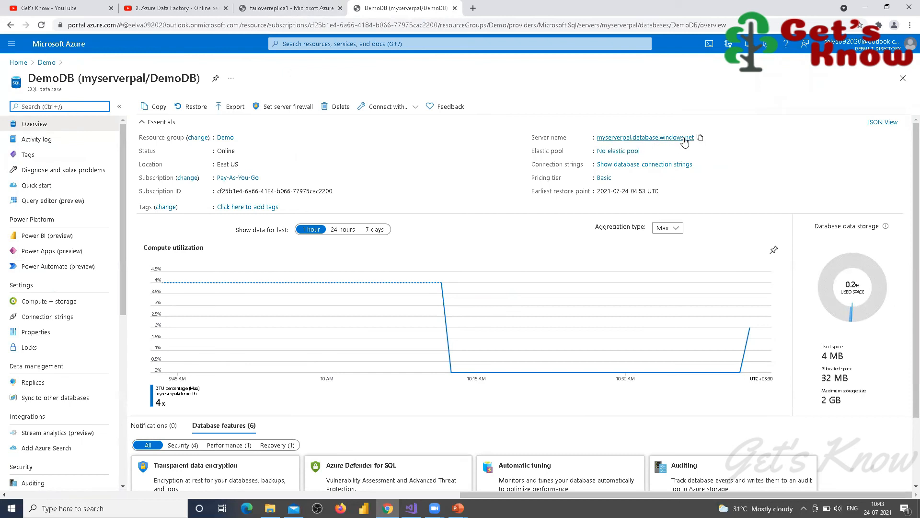
click(19, 63)
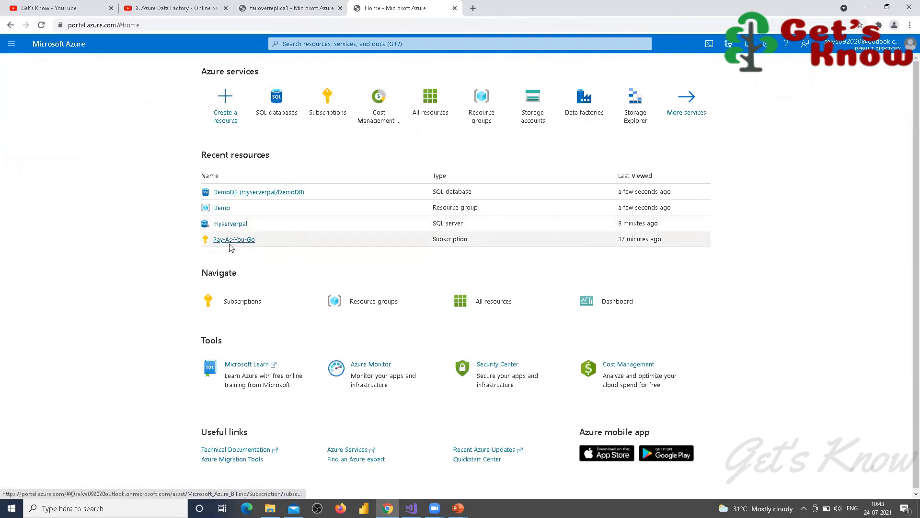
click(223, 208)
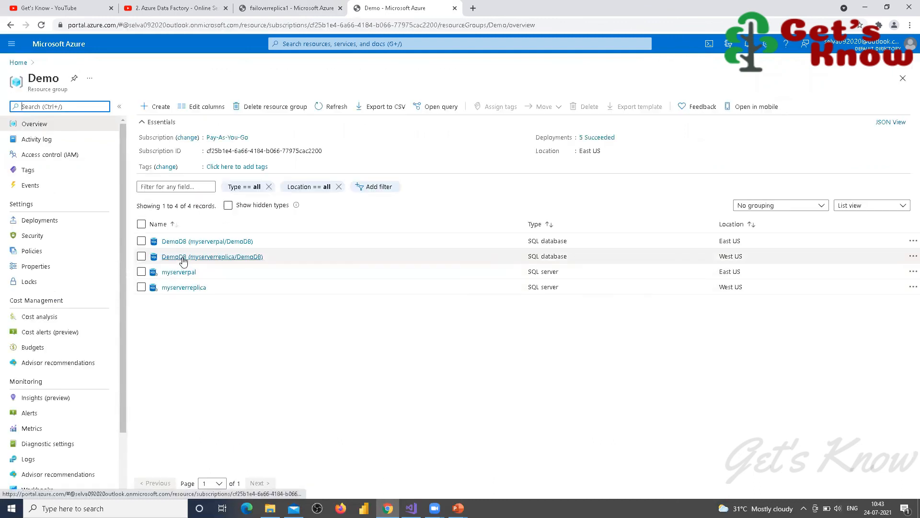
click(180, 257)
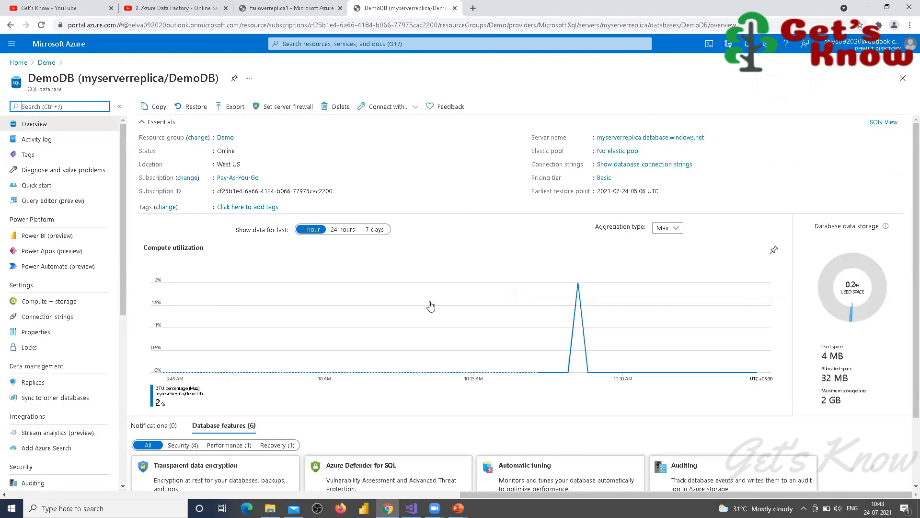
click(276, 11)
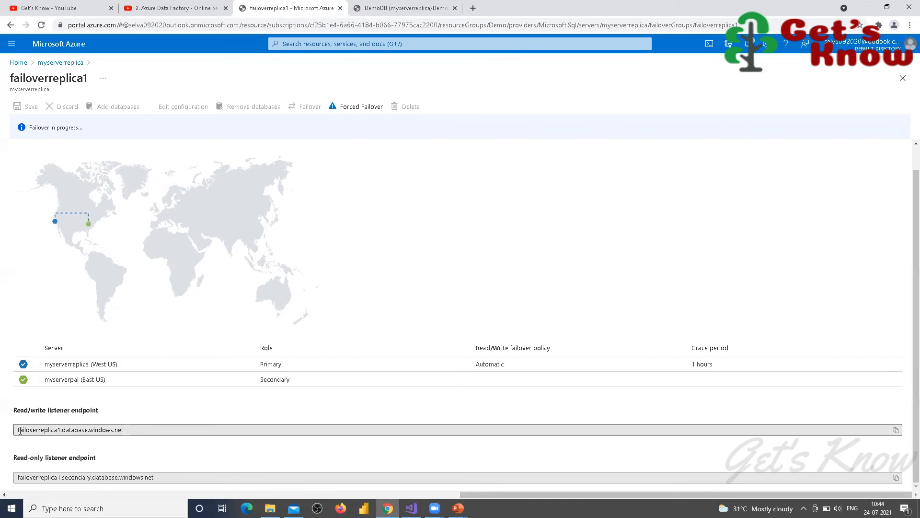
Step: Select the read/write listener endpoint address, then return to the Azure Home page
drag(17, 429, 149, 441)
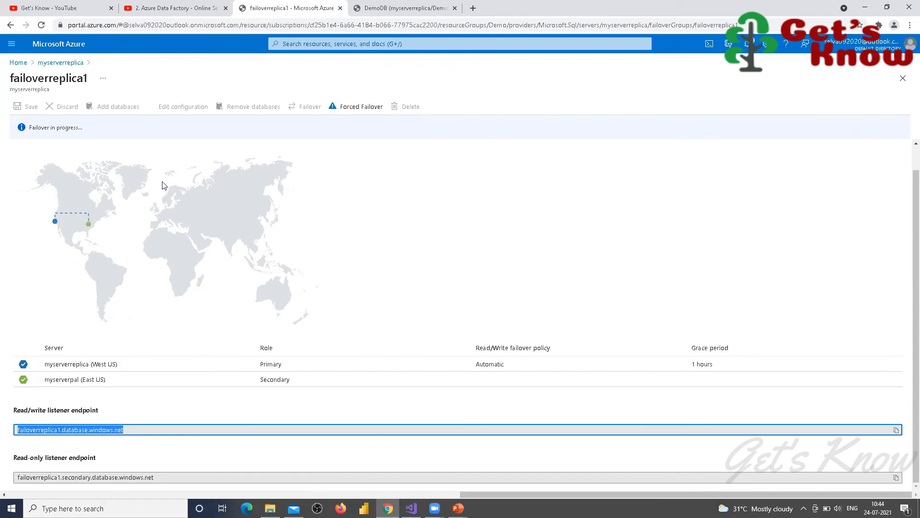
click(19, 63)
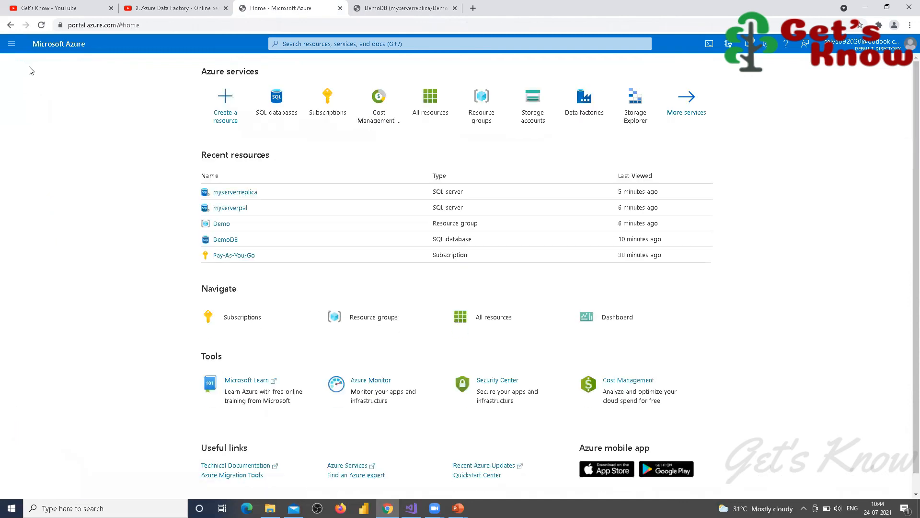